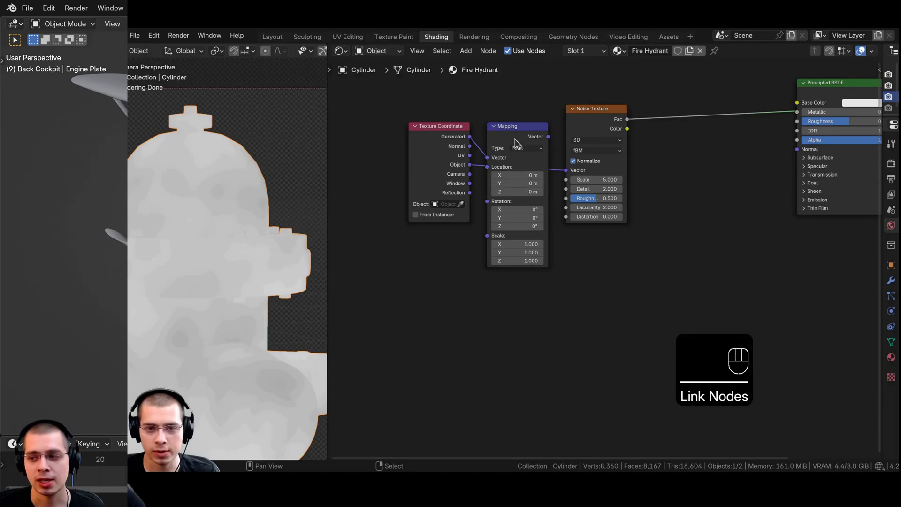
# - Delete the Mapping node from the Fire Hydrant material
pyautogui.click(518, 131)
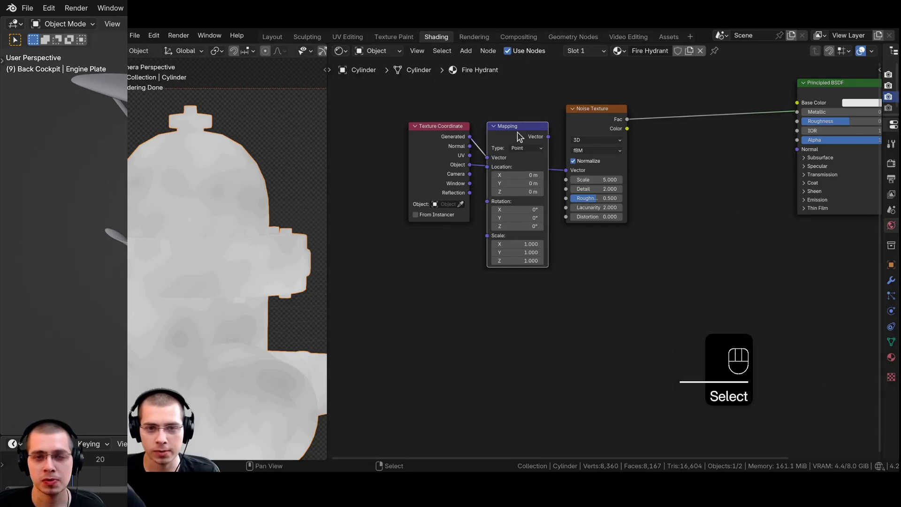
pyautogui.press('x')
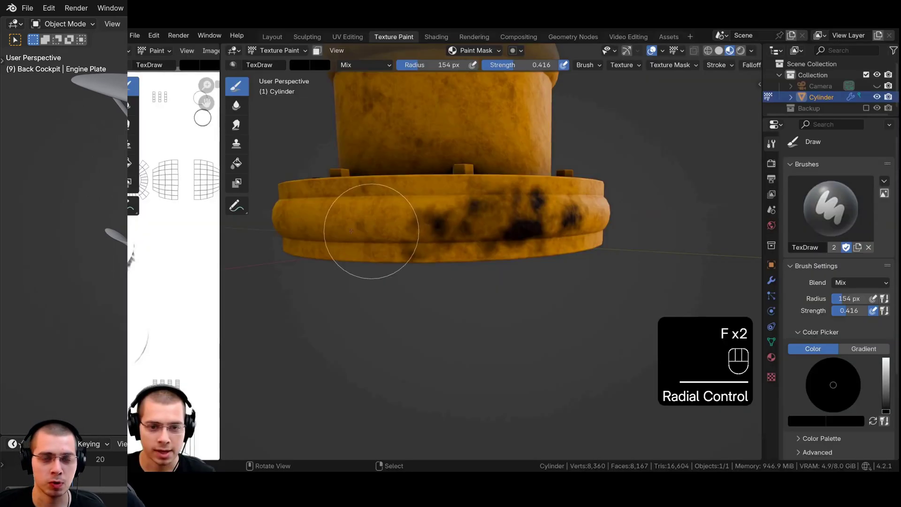
# - Paint dark worn patches into the Paint Mask on the hydrant's base, lower column and large outlet cap, adjusting brush size
pyautogui.moveTo(372, 221)
pyautogui.mouseDown()
pyautogui.moveTo(547, 227)
pyautogui.moveTo(496, 237)
pyautogui.mouseUp()
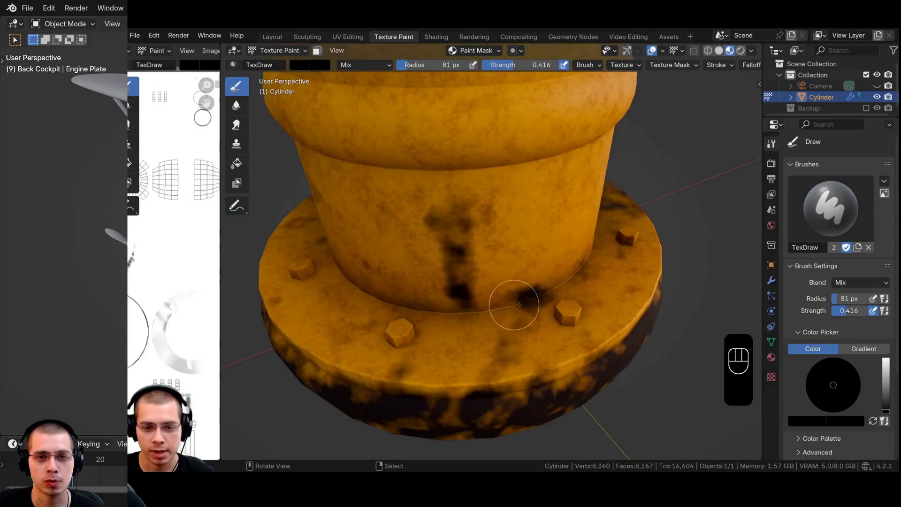
pyautogui.scroll(2, 519, 303)
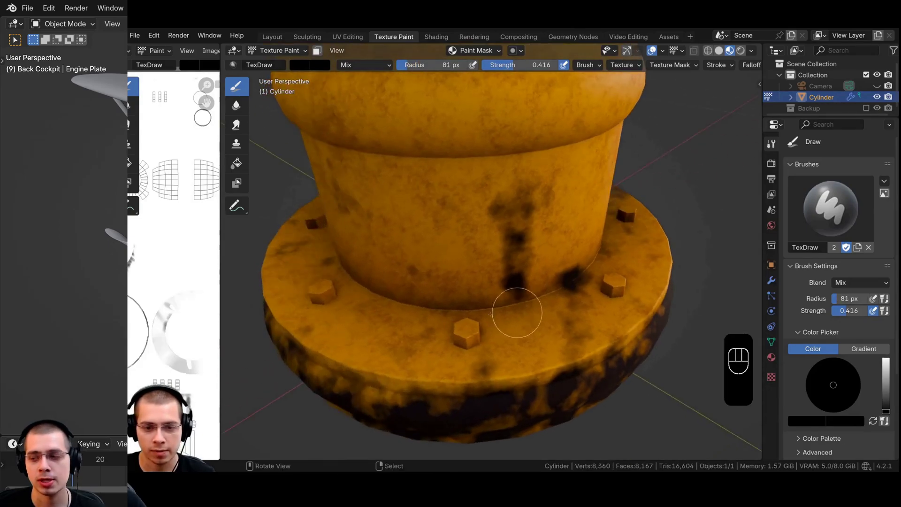
pyautogui.scroll(-3, 373, 302)
pyautogui.press('f')
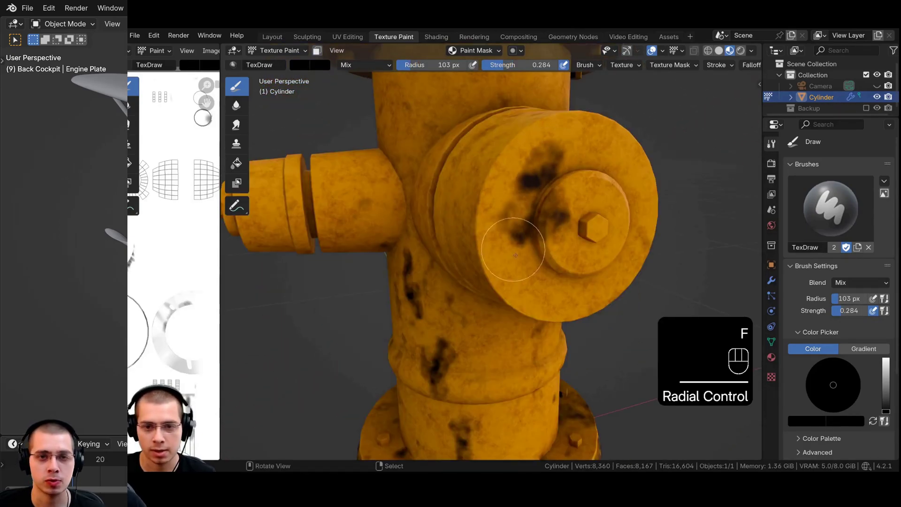
pyautogui.moveTo(477, 212)
pyautogui.mouseDown()
pyautogui.moveTo(512, 217)
pyautogui.moveTo(483, 225)
pyautogui.mouseUp()
pyautogui.keyDown('shift'); pyautogui.moveTo(473, 94); pyautogui.dragTo(453, 179, button='middle'); pyautogui.keyUp('shift')
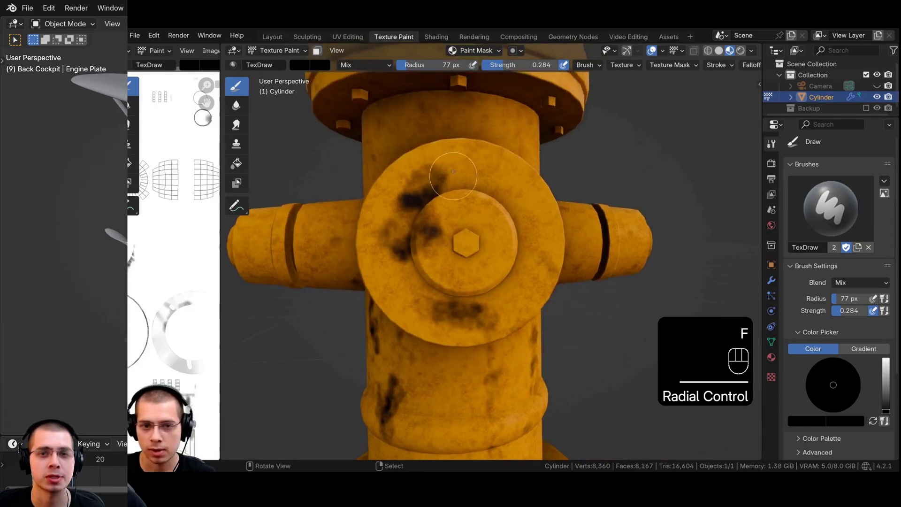
pyautogui.moveTo(493, 177); pyautogui.dragTo(496, 184)
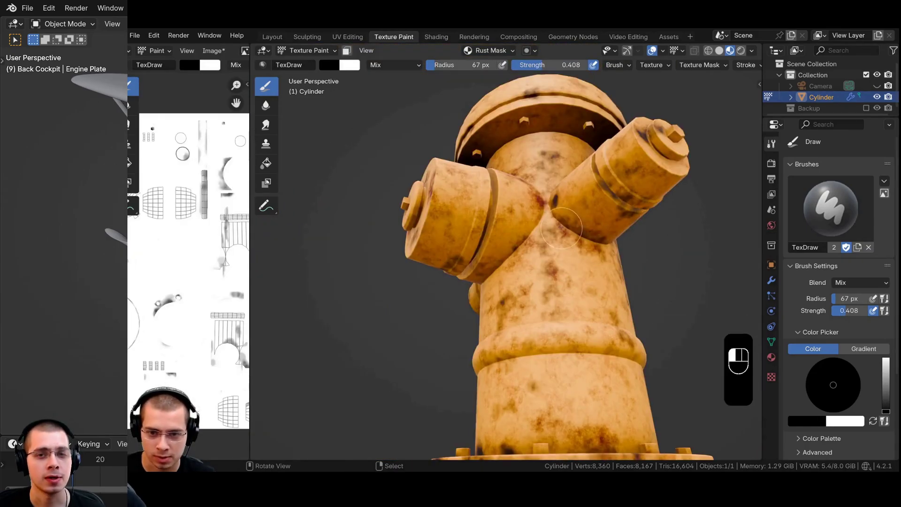
# - Paint the Rust Mask around the junction where the hydrant's side outlets meet the main column
pyautogui.moveTo(469, 235); pyautogui.dragTo(545, 258, button='middle')
pyautogui.moveTo(545, 258); pyautogui.dragTo(589, 265)
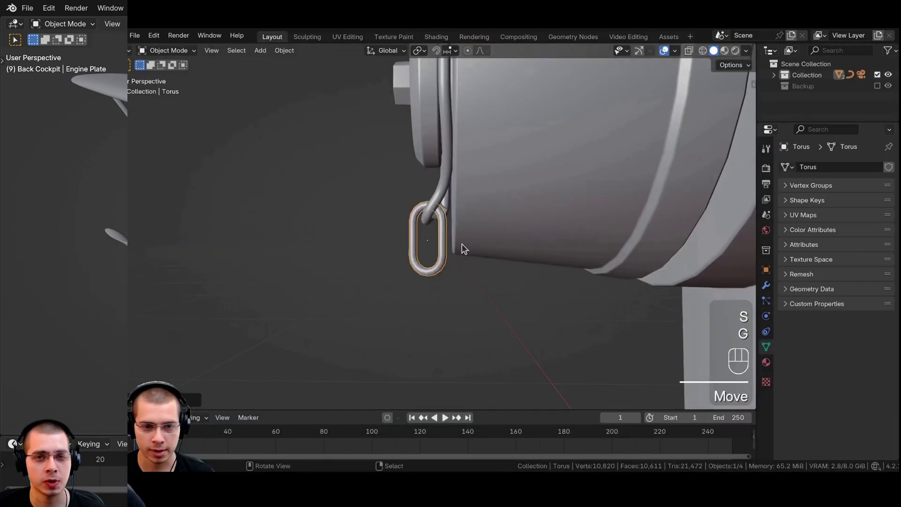
# - Duplicate the torus chain link hanging from the hydrant's outlet cap
pyautogui.hotkey('shift', 'd')
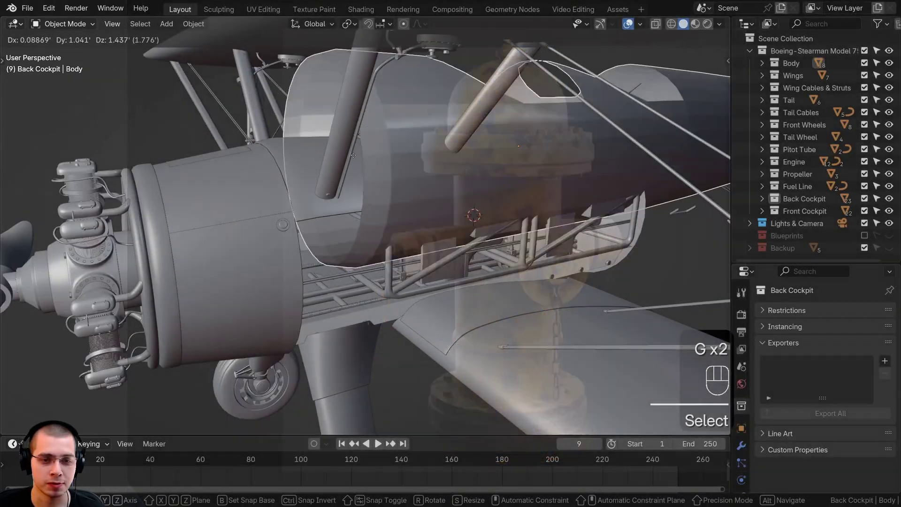
pyautogui.press('g')
pyautogui.press('g')
pyautogui.scroll(2, 368, 192)
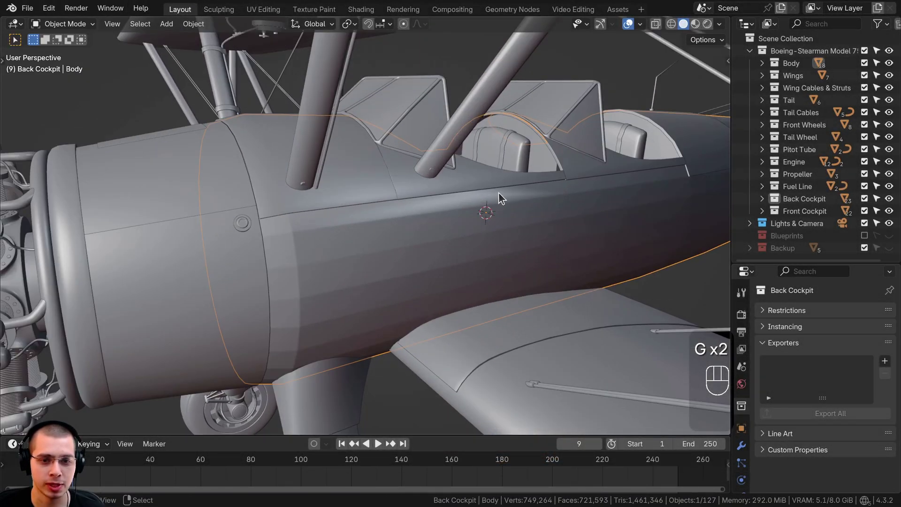
# - Switch to the Shading workspace to work on the airplane body's material
pyautogui.click(361, 10)
pyautogui.scroll(-4, 347, 300)
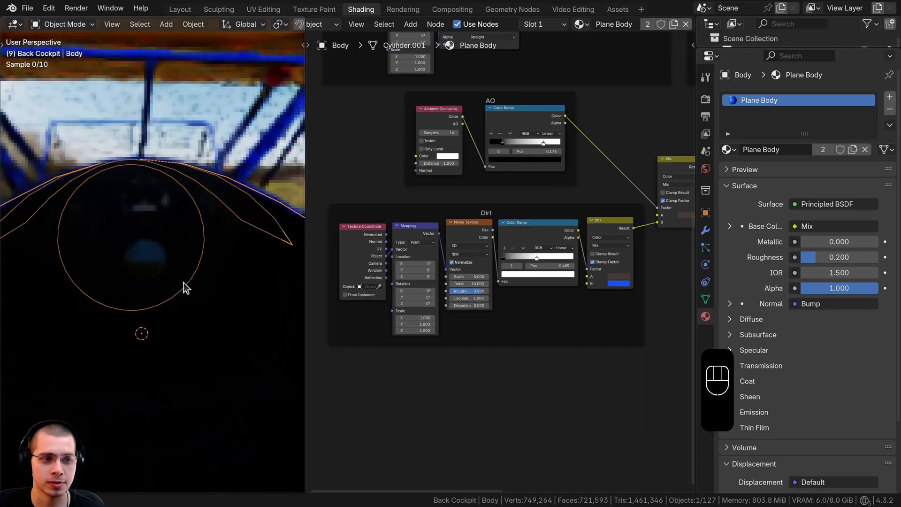
# - Examine the fuselage Body and the Engine Plate and which material each of them uses
pyautogui.click(65, 237)
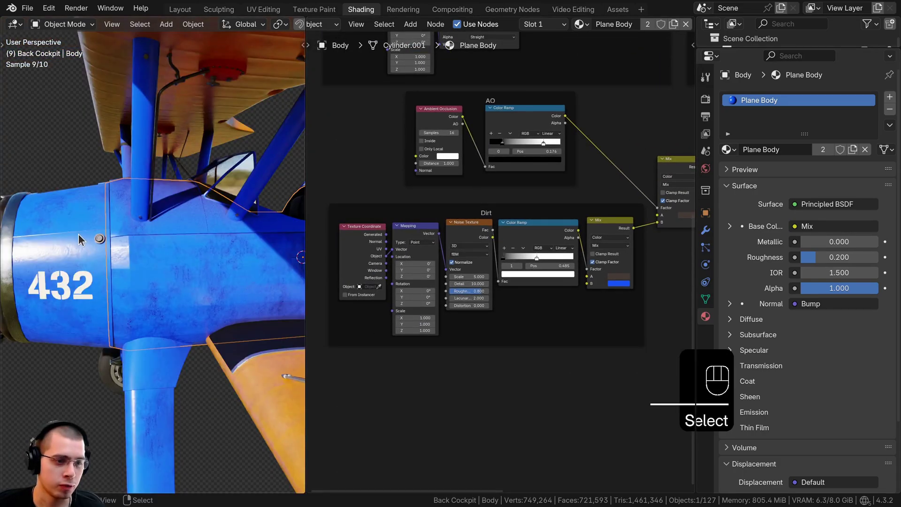
pyautogui.click(148, 261)
pyautogui.keyDown('shift'); pyautogui.moveTo(154, 250); pyautogui.dragTo(207, 242, button='middle'); pyautogui.keyUp('shift')
pyautogui.click(171, 257)
pyautogui.click(190, 259)
pyautogui.click(166, 266)
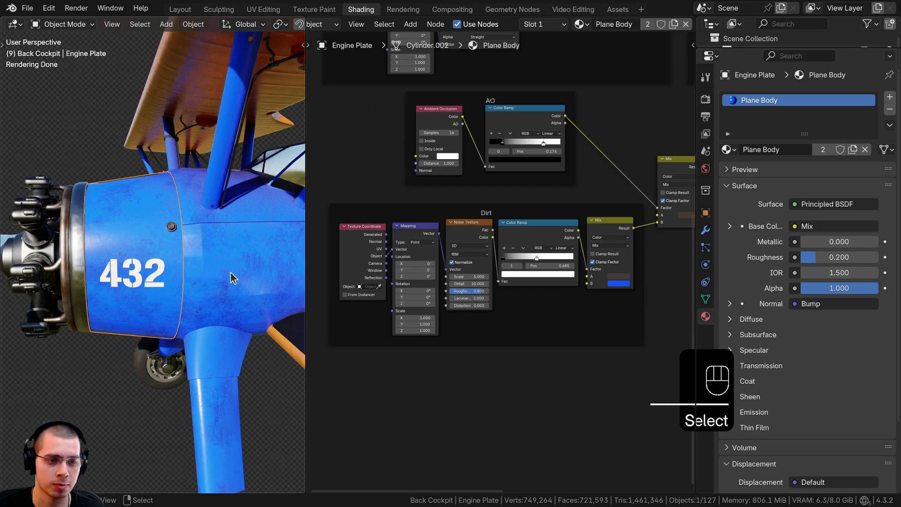
pyautogui.moveTo(156, 274); pyautogui.dragTo(191, 224, button='middle')
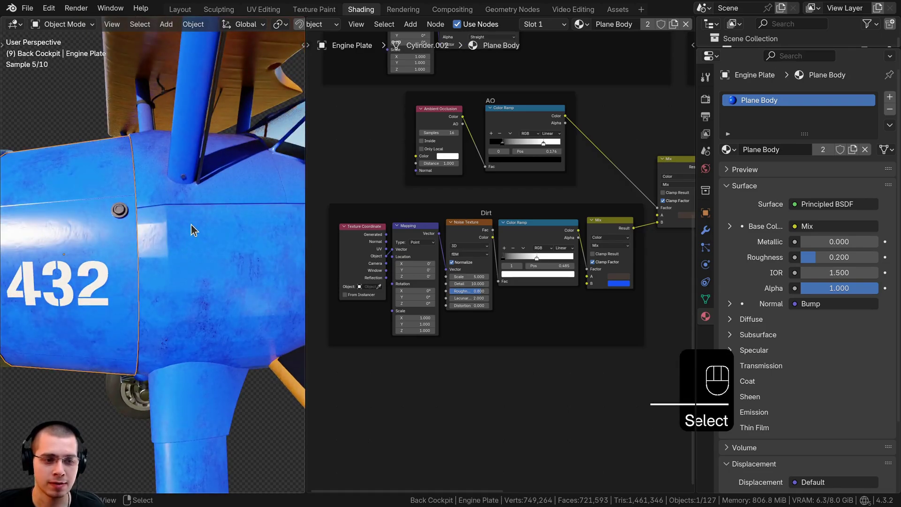
pyautogui.click(219, 222)
pyautogui.keyDown('shift'); pyautogui.moveTo(179, 241); pyautogui.dragTo(249, 254, button='middle'); pyautogui.keyUp('shift')
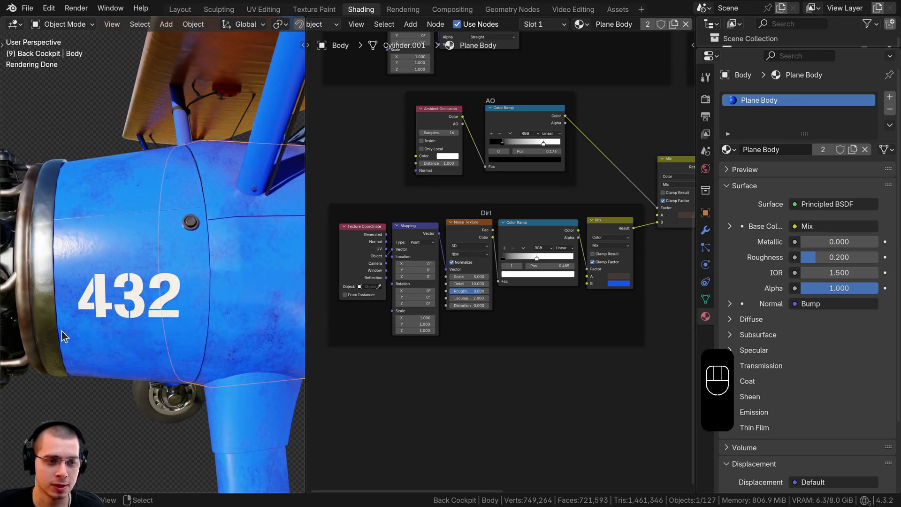
pyautogui.scroll(-1, 64, 336)
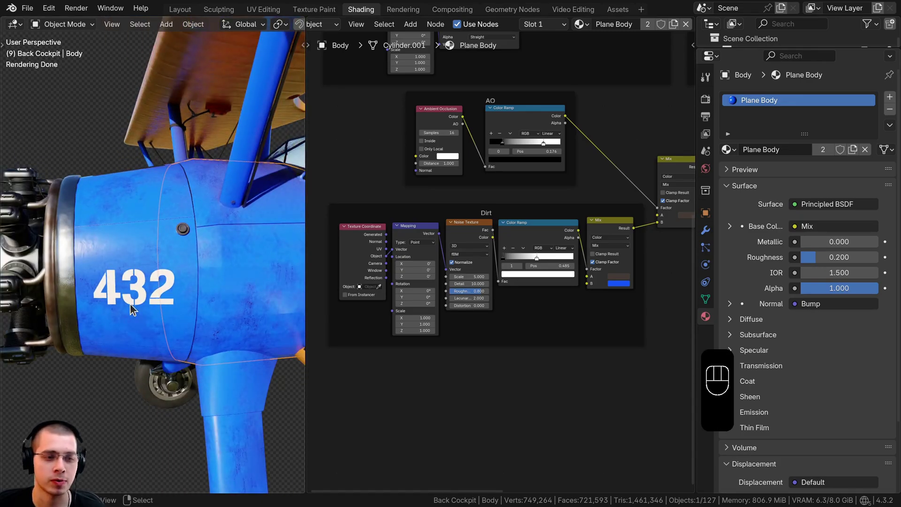
pyautogui.click(144, 216)
pyautogui.press('g')
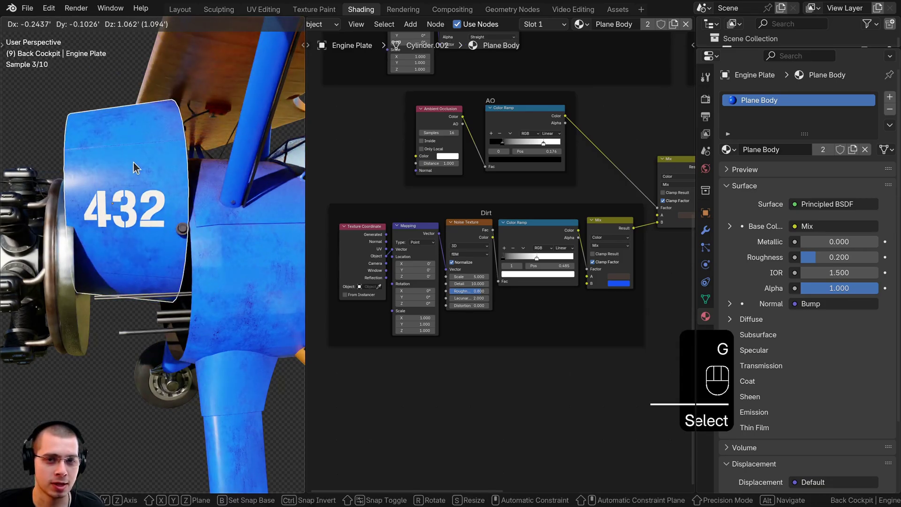
pyautogui.rightClick(154, 268)
# - Give the Engine Plate its own copy of the Plane Body material and rename the copy Plane Body Front
pyautogui.click(197, 274)
pyautogui.click(196, 274)
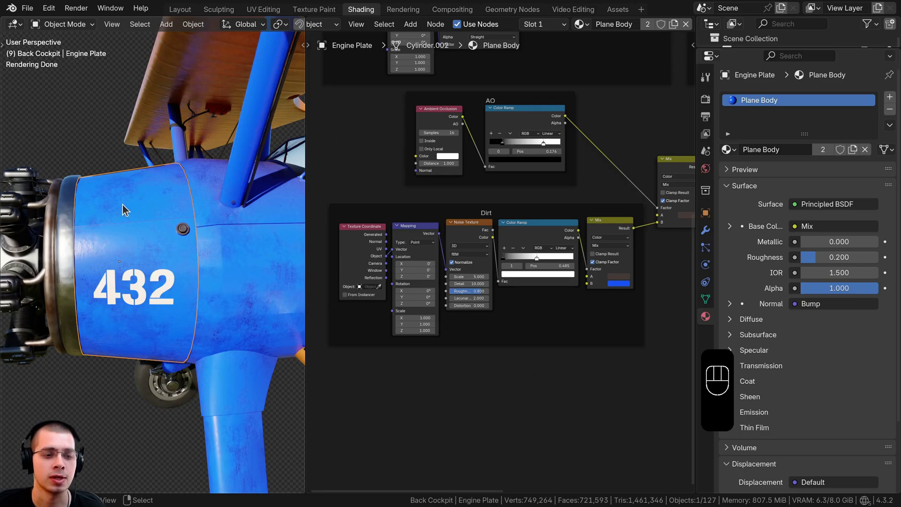
pyautogui.press('g')
pyautogui.press('Escape')
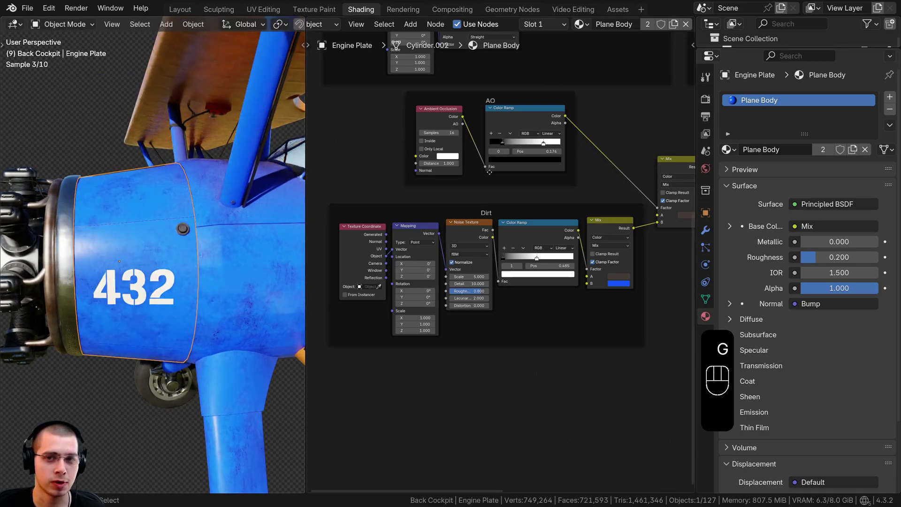
pyautogui.click(648, 24)
pyautogui.click(623, 26)
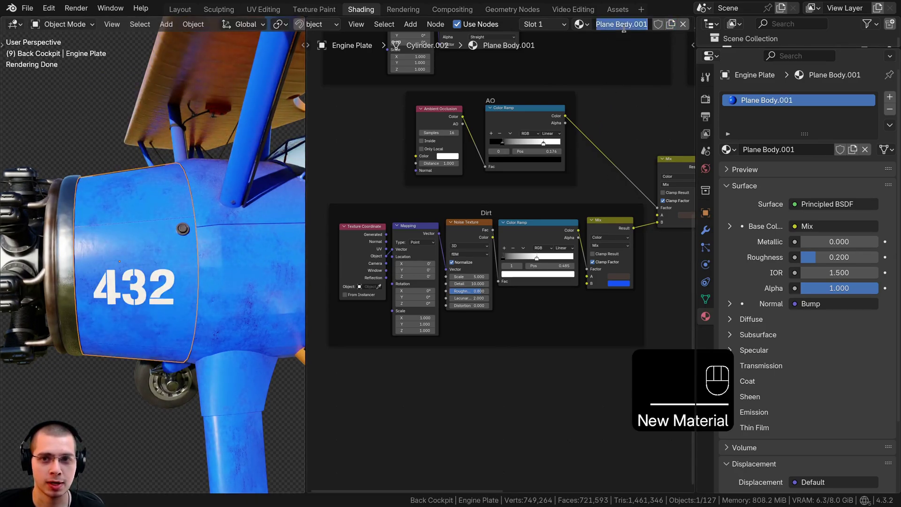
pyautogui.click(632, 25)
pyautogui.write('Fro')
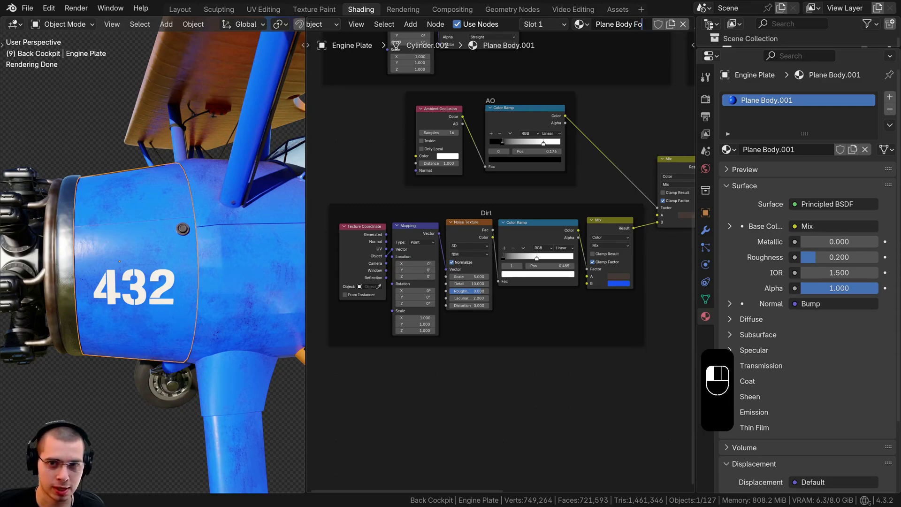
pyautogui.write('n')
pyautogui.press('BackSpace')
pyautogui.press('BackSpace')
pyautogui.write('ront')
pyautogui.press('Return')
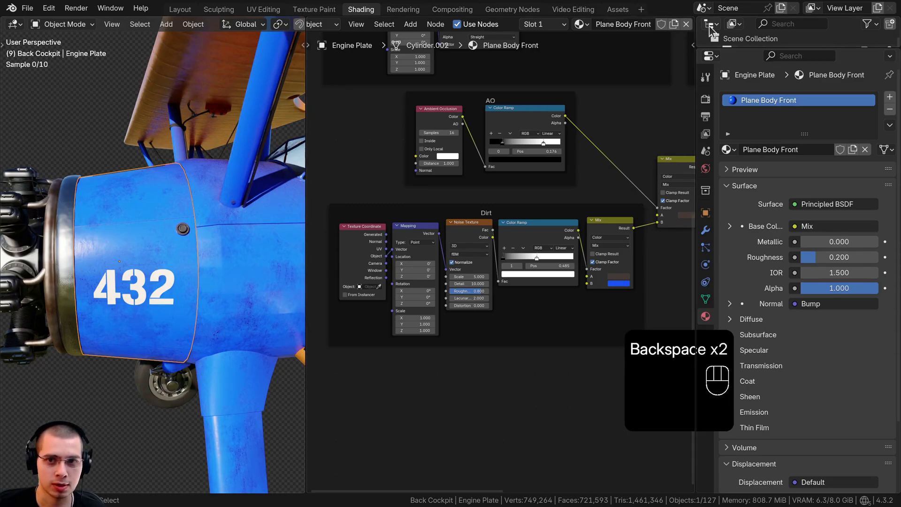
# - Select the fuselage Body and add an Image Texture node to its Plane Body material
pyautogui.click(287, 154)
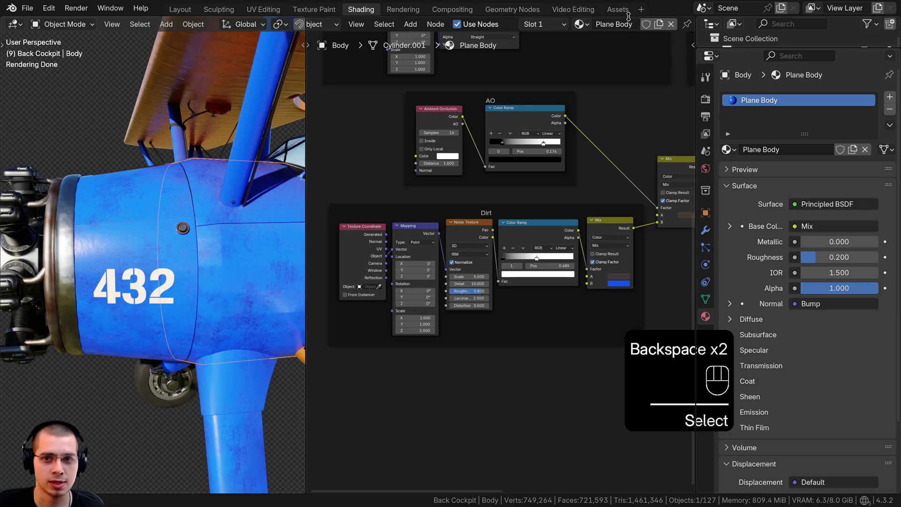
pyautogui.click(171, 240)
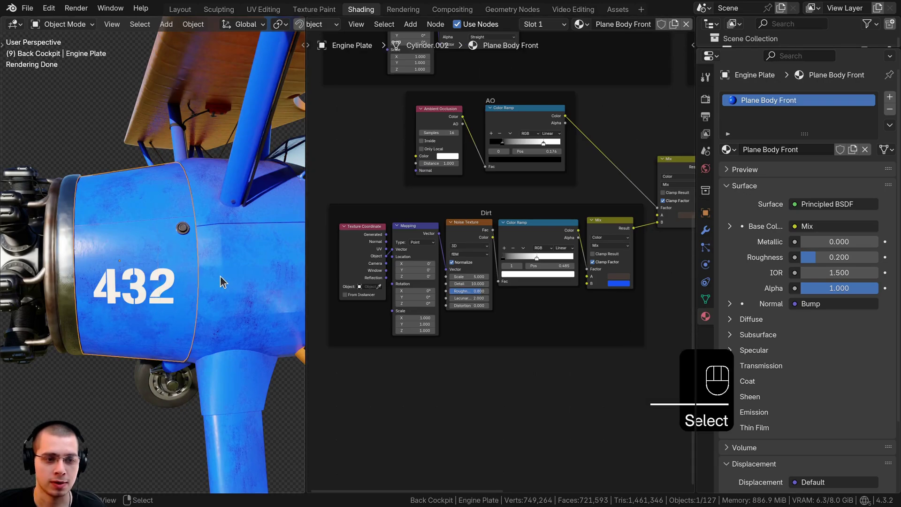
pyautogui.click(216, 268)
pyautogui.keyDown('shift'); pyautogui.moveTo(247, 267); pyautogui.dragTo(153, 237, button='middle'); pyautogui.keyUp('shift')
pyautogui.scroll(-7, 589, 151)
pyautogui.moveTo(624, 103); pyautogui.dragTo(546, 183, button='middle')
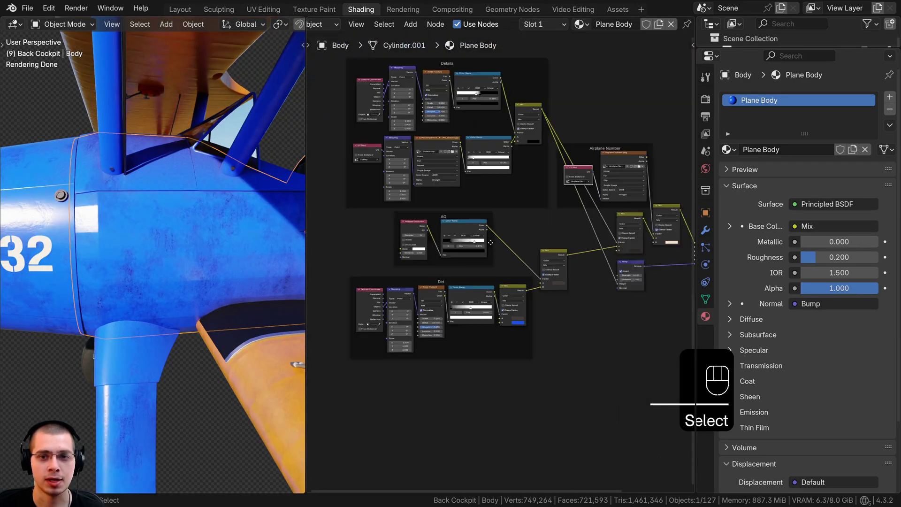
pyautogui.scroll(2, 551, 127)
pyautogui.moveTo(614, 47); pyautogui.dragTo(552, 121, button='middle')
pyautogui.hotkey('shift', 'a')
pyautogui.write('ima')
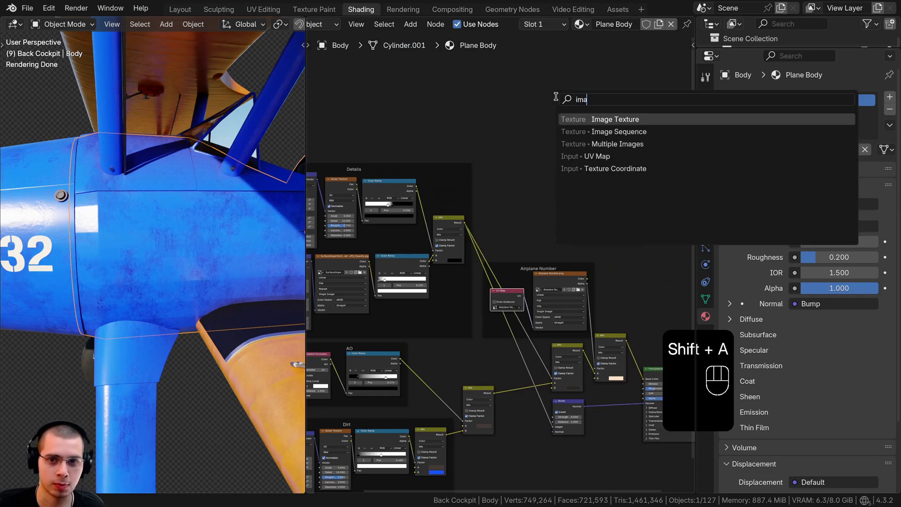
pyautogui.press('Return')
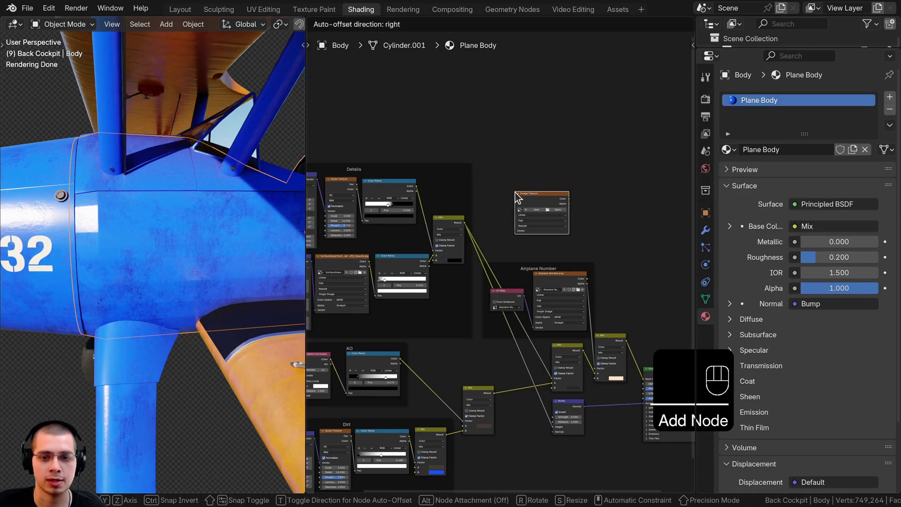
pyautogui.click(519, 187)
# - Place the new Image Texture node in the empty space below the Bump node
pyautogui.scroll(2, 555, 195)
pyautogui.moveTo(554, 194); pyautogui.dragTo(454, 45, button='middle')
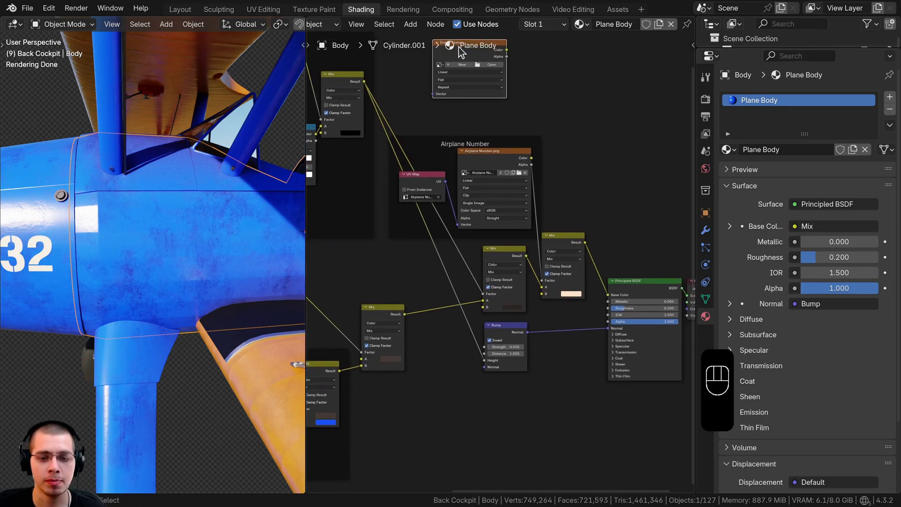
pyautogui.press('g')
pyautogui.click(486, 447)
pyautogui.moveTo(487, 447); pyautogui.dragTo(546, 277, button='middle')
pyautogui.scroll(3, 464, 308)
pyautogui.press('g')
pyautogui.click(489, 287)
pyautogui.scroll(2, 498, 284)
pyautogui.scroll(3, 547, 281)
# - Create a new 4096 × 4096 px image named Body Bolts in the Image Texture node, with 32-bit Float enabled
pyautogui.click(489, 262)
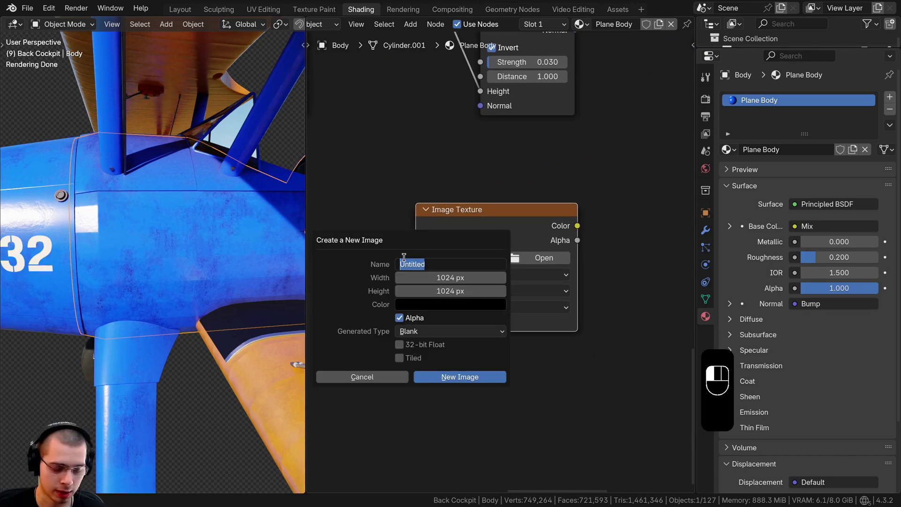
pyautogui.write('Body Bolts')
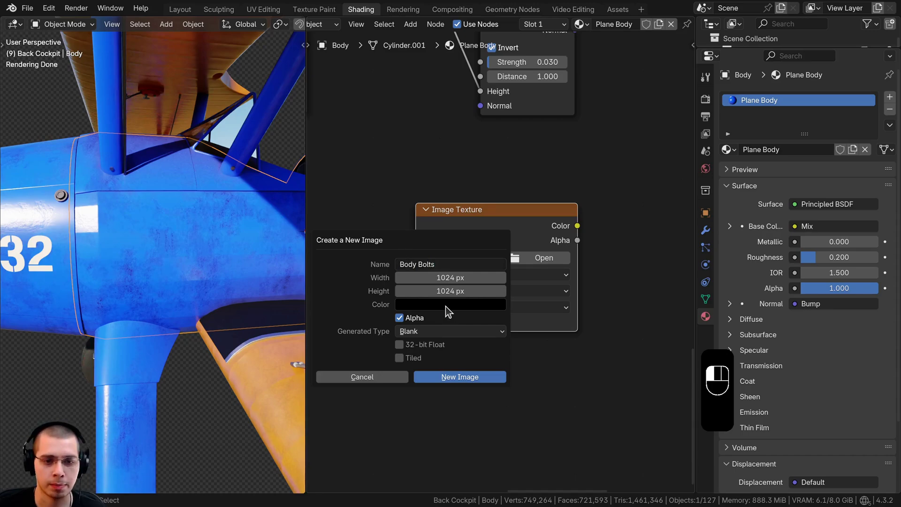
pyautogui.click(446, 305)
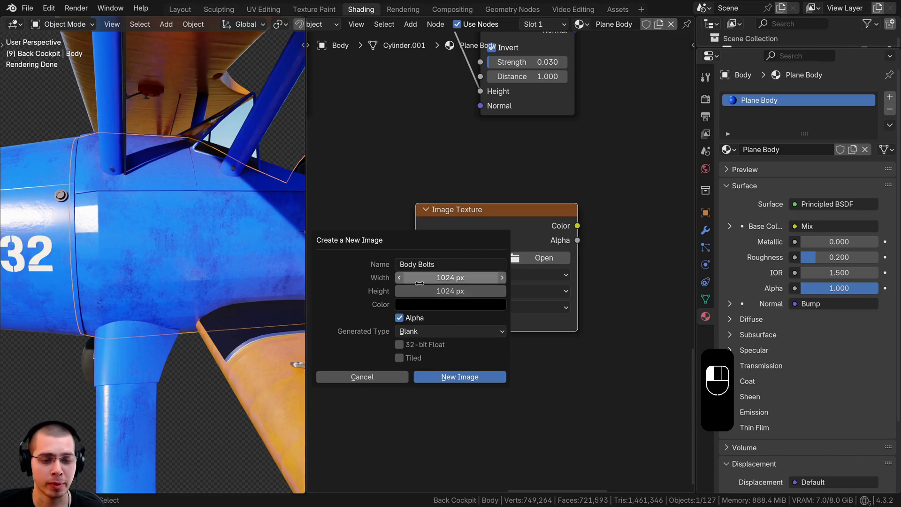
pyautogui.click(400, 345)
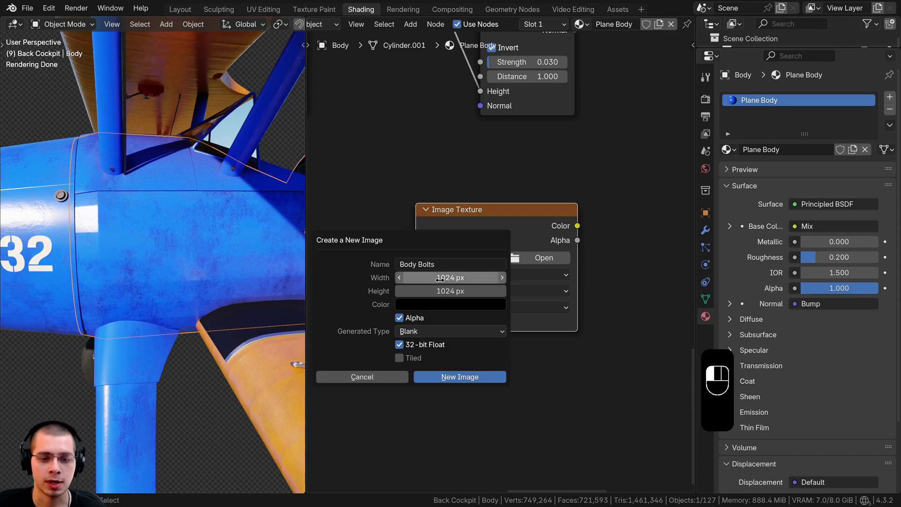
pyautogui.moveTo(440, 281); pyautogui.dragTo(440, 291)
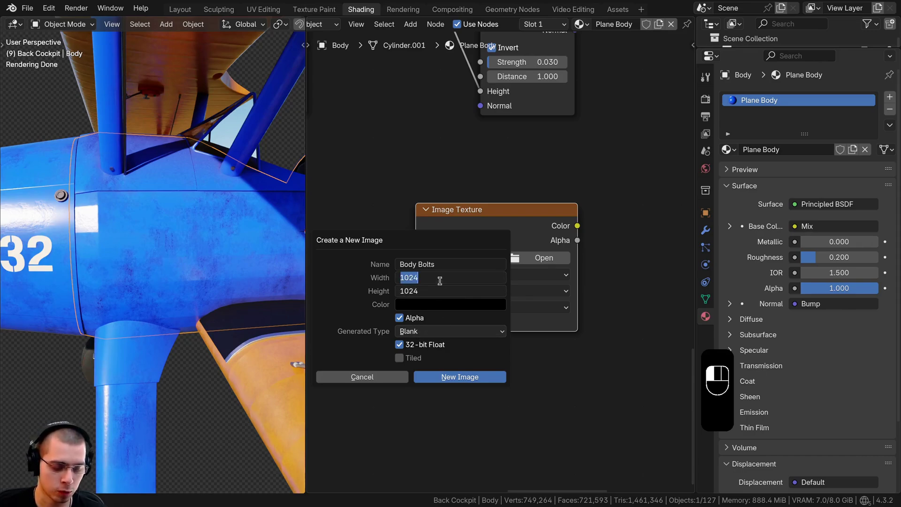
pyautogui.press('Return')
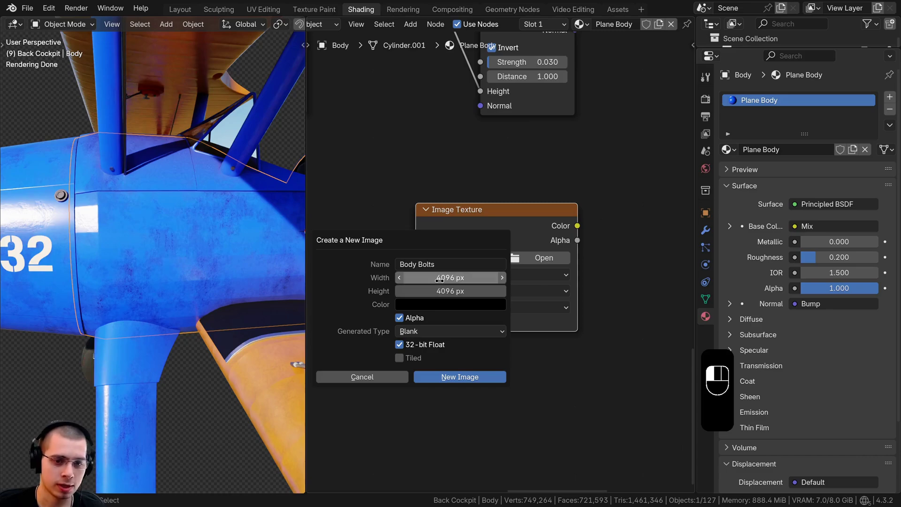
pyautogui.click(454, 375)
# - Move the Body Bolts texture node closer beneath the Bump node
pyautogui.moveTo(519, 220); pyautogui.dragTo(508, 170)
pyautogui.scroll(-5, 511, 174)
pyautogui.moveTo(526, 193); pyautogui.dragTo(511, 248, button='middle')
pyautogui.scroll(3, 523, 236)
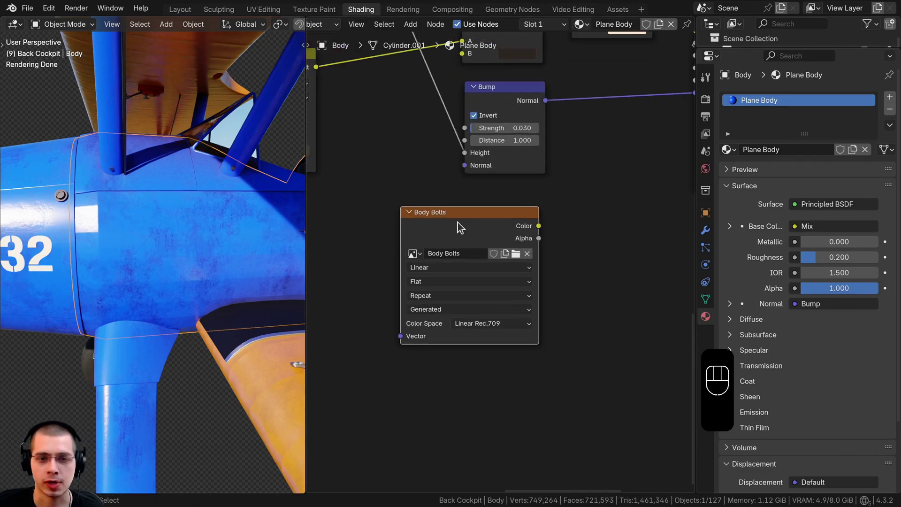
# - Duplicate the Bump node and insert the copy between the original Bump and the Principled BSDF's Normal input
pyautogui.moveTo(462, 212); pyautogui.dragTo(390, 268, button='middle')
pyautogui.click(431, 158)
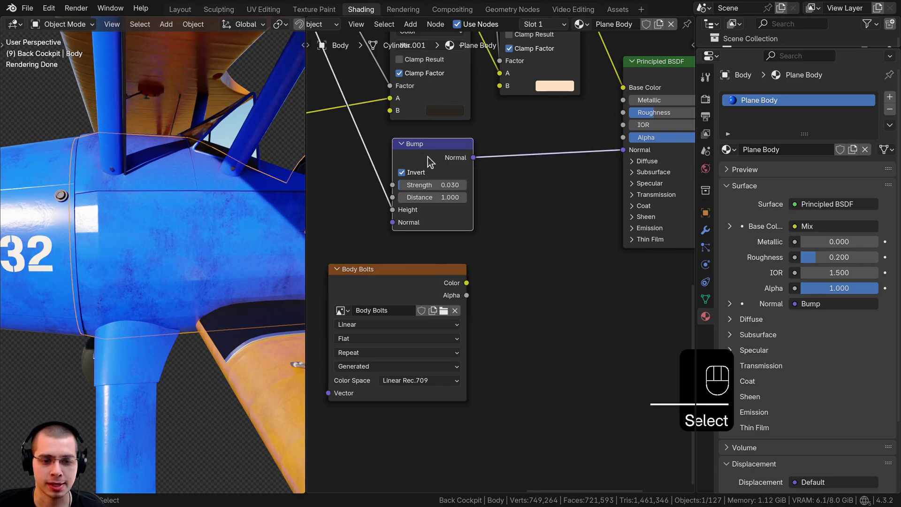
pyautogui.hotkey('shift', 'd')
pyautogui.click(554, 148)
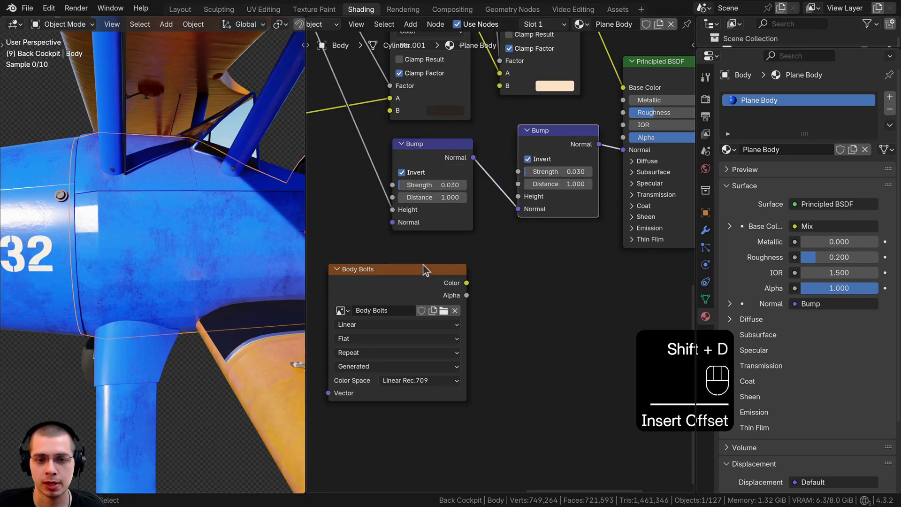
# - Move the Body Bolts texture node nearer the Bump nodes and connect its Color output to the second Bump's Height input
pyautogui.moveTo(423, 273); pyautogui.dragTo(432, 267, button='middle')
pyautogui.moveTo(354, 264); pyautogui.dragTo(349, 254)
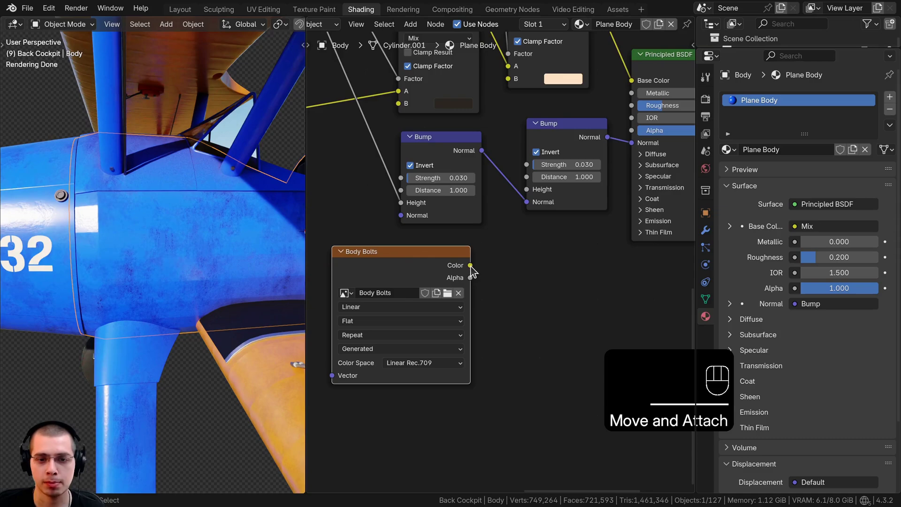
pyautogui.moveTo(470, 265); pyautogui.dragTo(526, 190)
# - Turn off Invert on the second Bump node and set its Strength to 0.5
pyautogui.moveTo(553, 194); pyautogui.dragTo(493, 276, button='middle')
pyautogui.scroll(6, 494, 274)
pyautogui.click(461, 218)
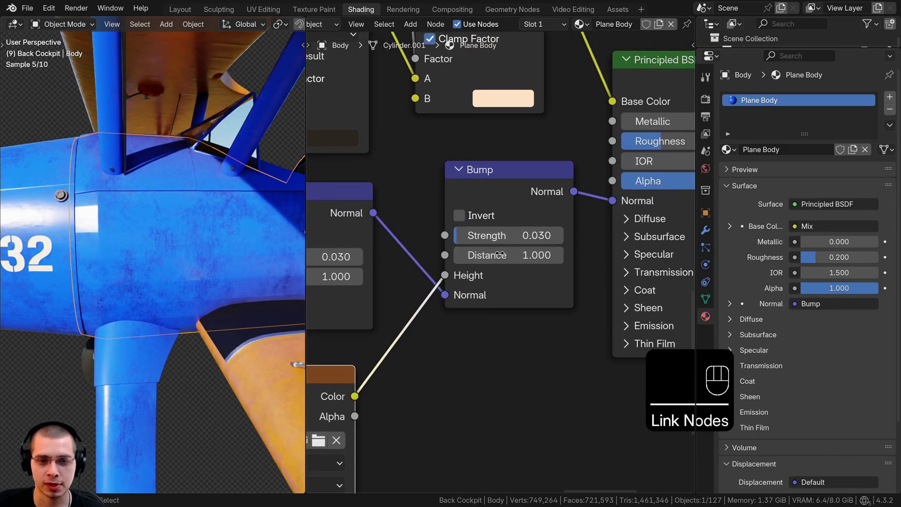
pyautogui.doubleClick(507, 231)
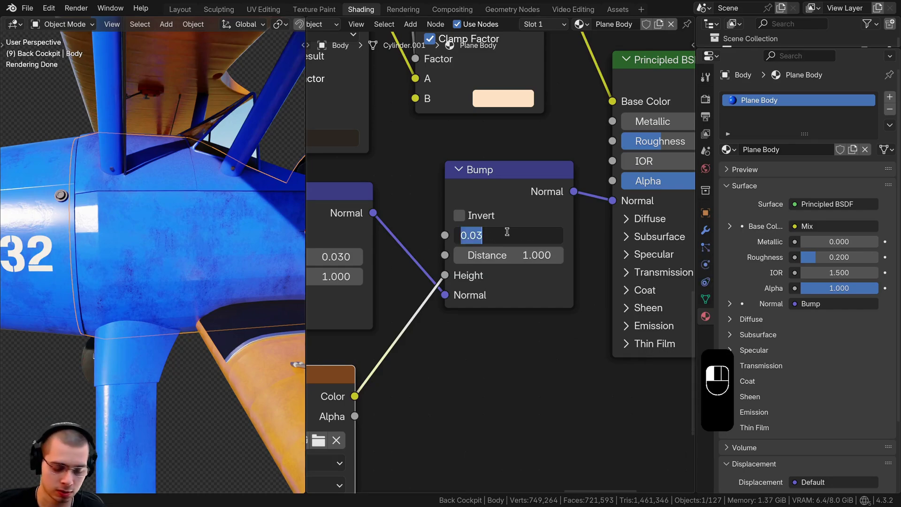
pyautogui.press('BackSpace')
pyautogui.press('Return')
# - Tuck the Body Bolts texture node in directly beneath the first Bump node
pyautogui.scroll(-5, 485, 300)
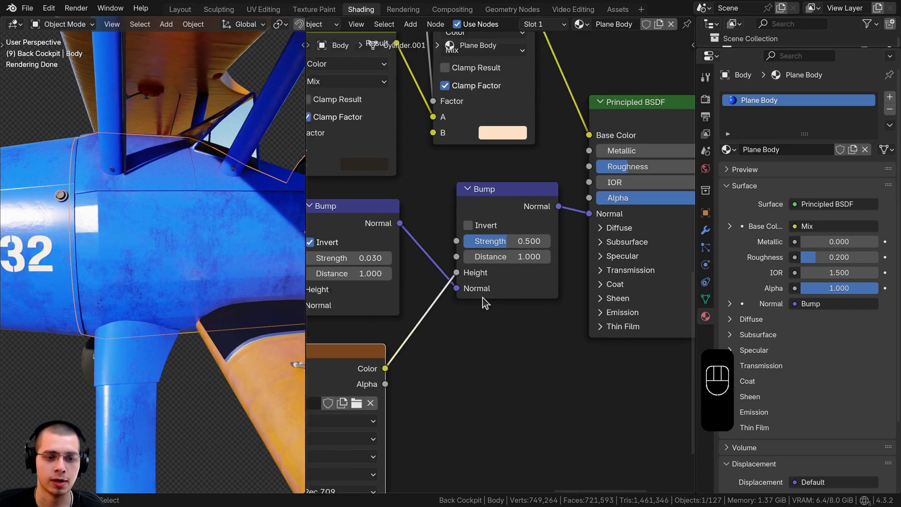
pyautogui.moveTo(343, 349); pyautogui.dragTo(413, 308, button='middle')
pyautogui.moveTo(412, 309); pyautogui.dragTo(431, 299)
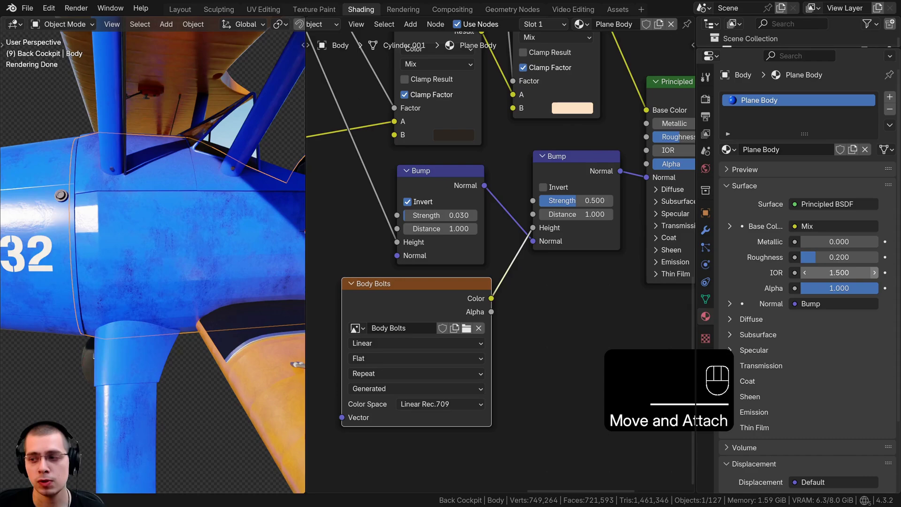
pyautogui.moveTo(319, 329); pyautogui.dragTo(390, 276, button='middle')
pyautogui.moveTo(455, 248); pyautogui.dragTo(468, 242)
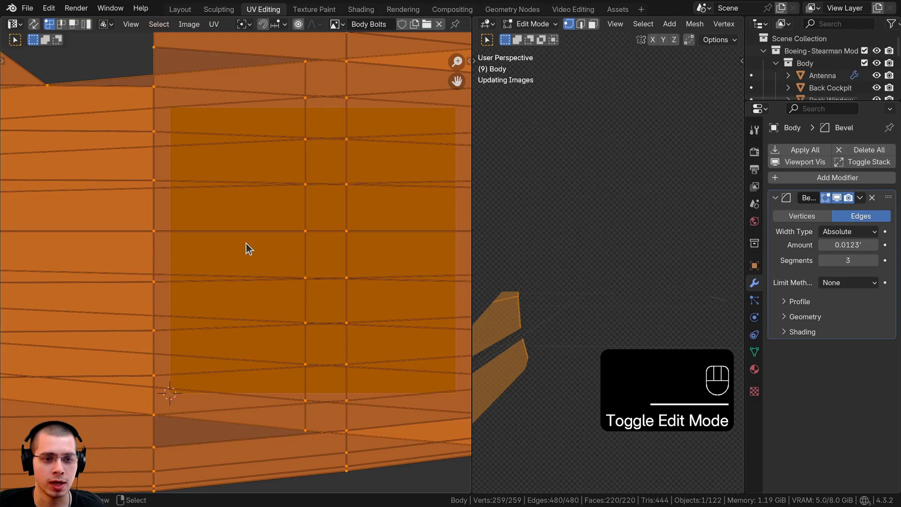
# - Examine the Body's existing UV maps against the Body Bolts image in the UV editor
pyautogui.scroll(-8, 246, 242)
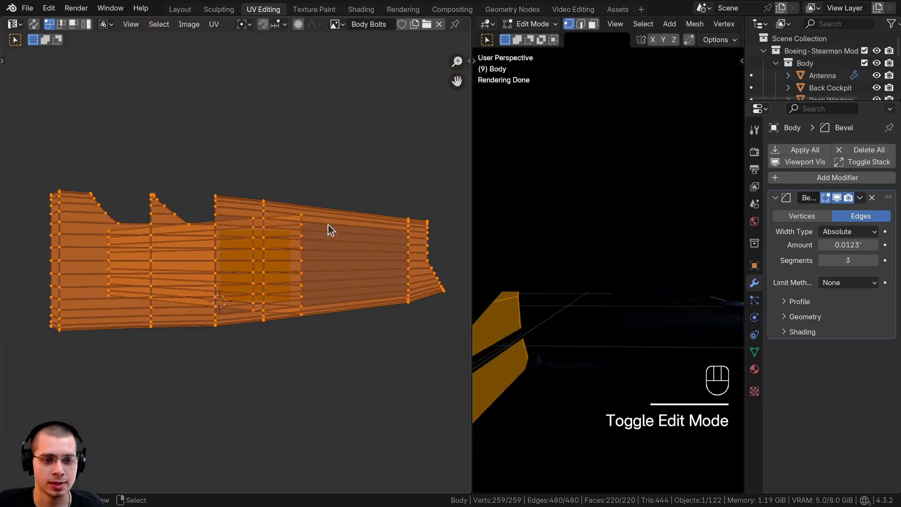
pyautogui.press('Tab')
pyautogui.press('Tab')
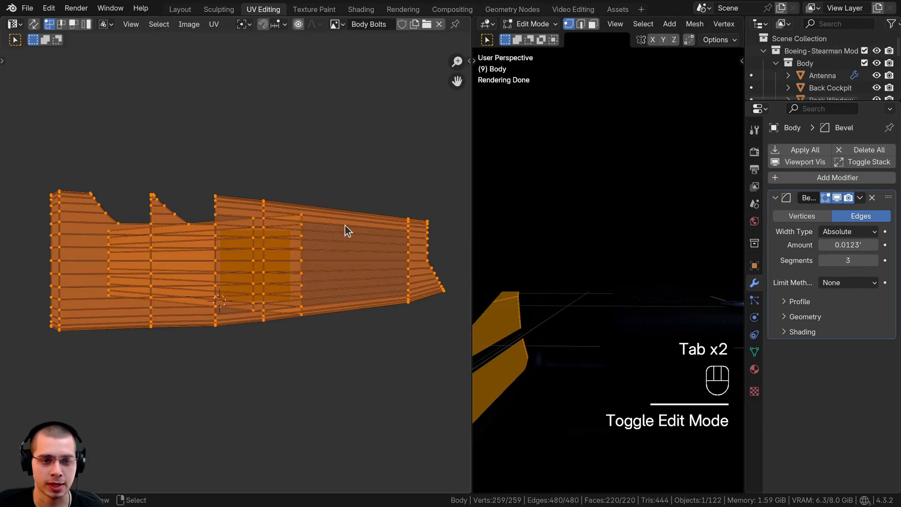
pyautogui.scroll(-5, 360, 25)
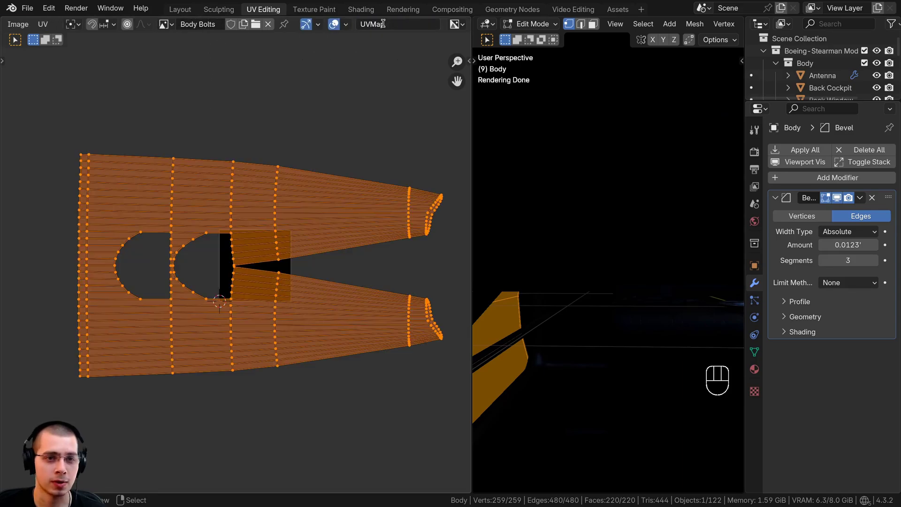
pyautogui.click(382, 25)
pyautogui.click(351, 25)
pyautogui.click(381, 29)
pyautogui.click(348, 27)
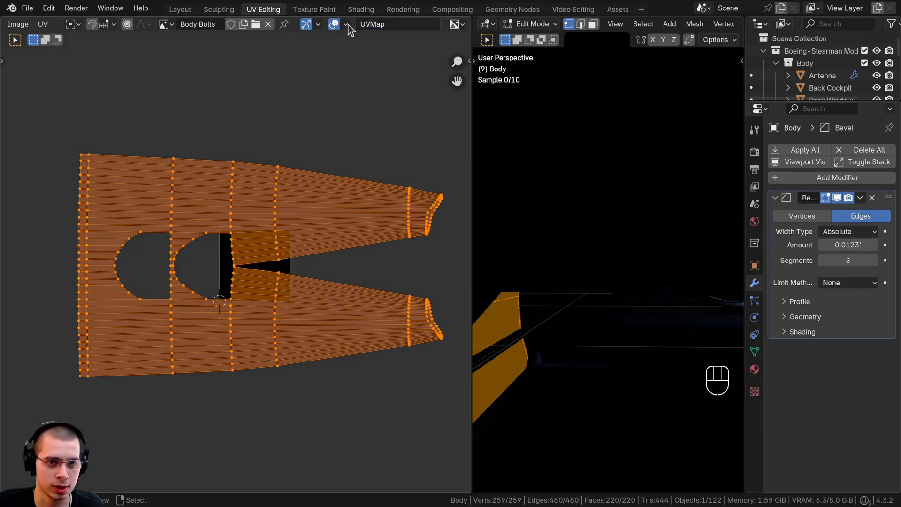
pyautogui.scroll(5, 269, 206)
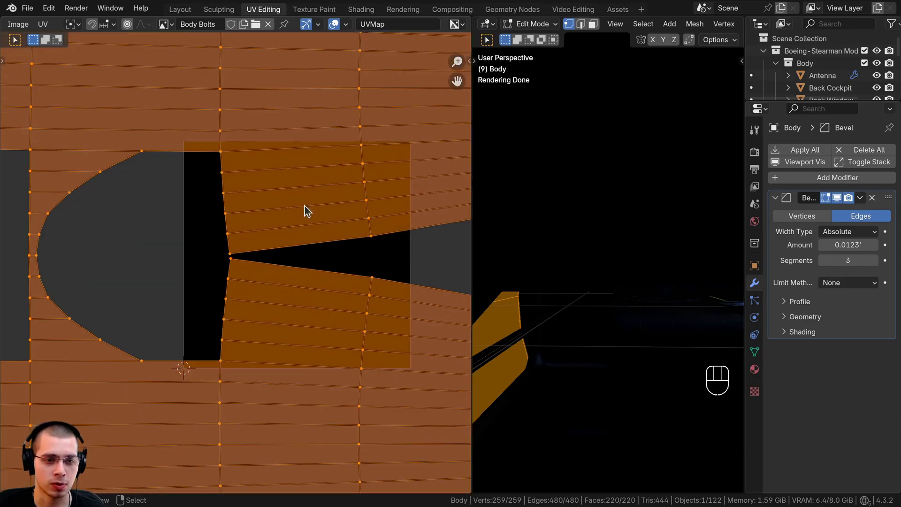
# - Widen the properties area and expand UV Maps in the Body's object data, collapsing Vertex Groups and Shape Keys
pyautogui.moveTo(746, 201); pyautogui.dragTo(618, 202)
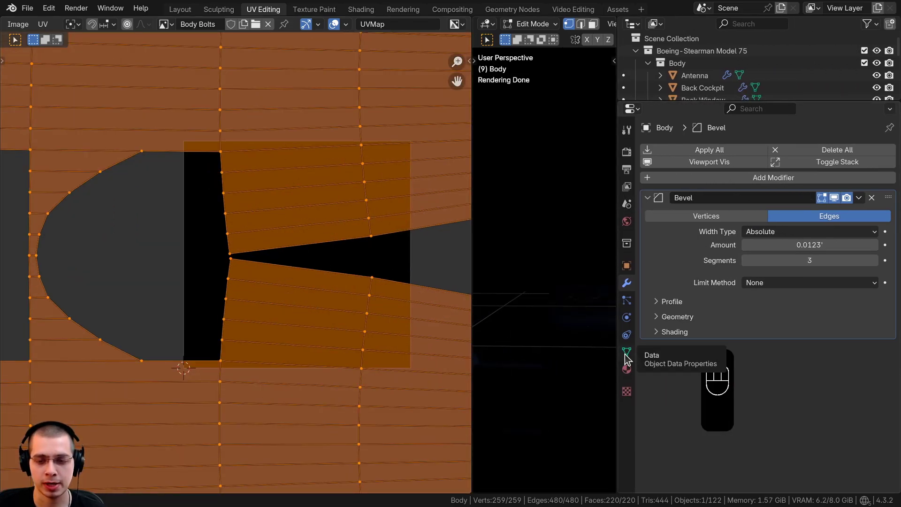
pyautogui.click(627, 353)
pyautogui.click(667, 336)
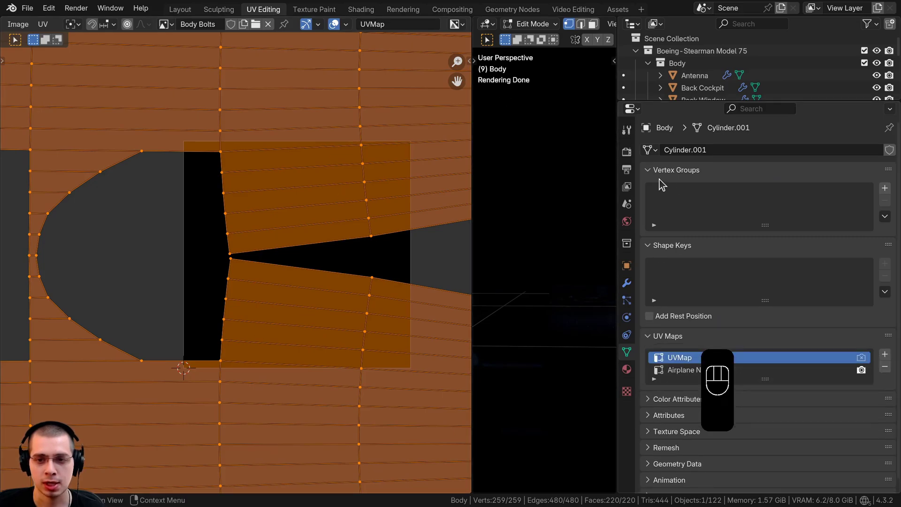
pyautogui.moveTo(659, 170); pyautogui.dragTo(651, 201)
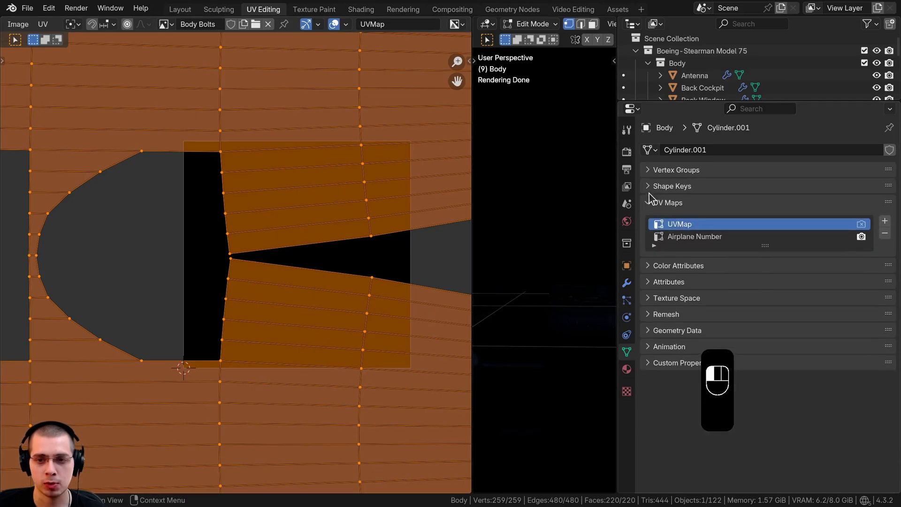
# - Add a UV map named UVMap Bolts to the Body mesh and make it the active map for rendering
pyautogui.click(884, 220)
pyautogui.doubleClick(698, 247)
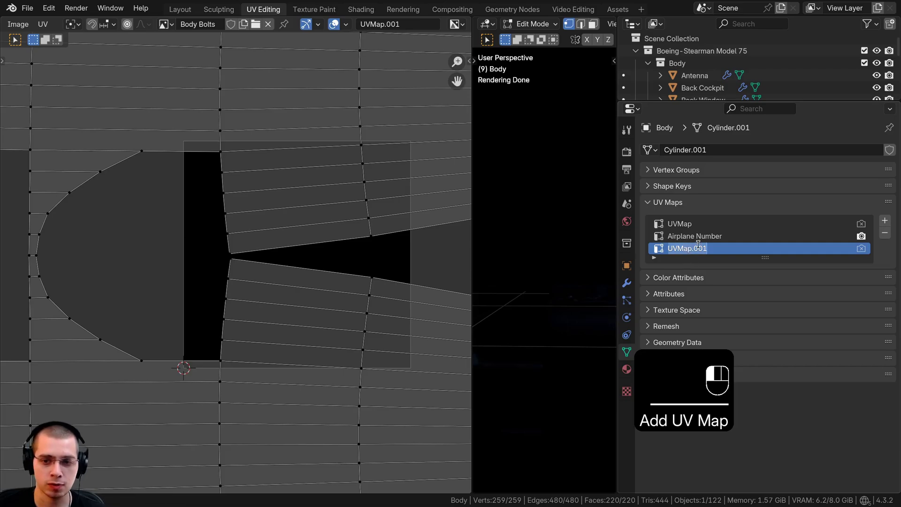
pyautogui.press('BackSpace')
pyautogui.press('BackSpace')
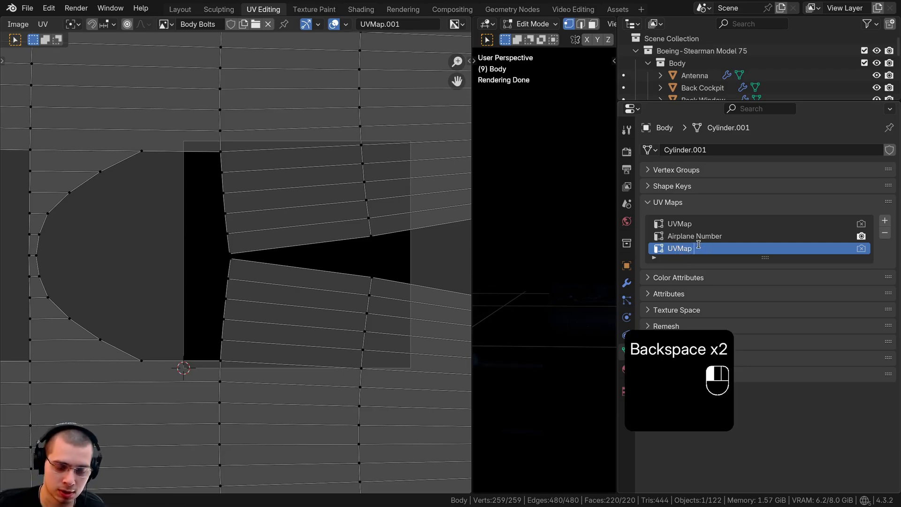
pyautogui.write('Bolts')
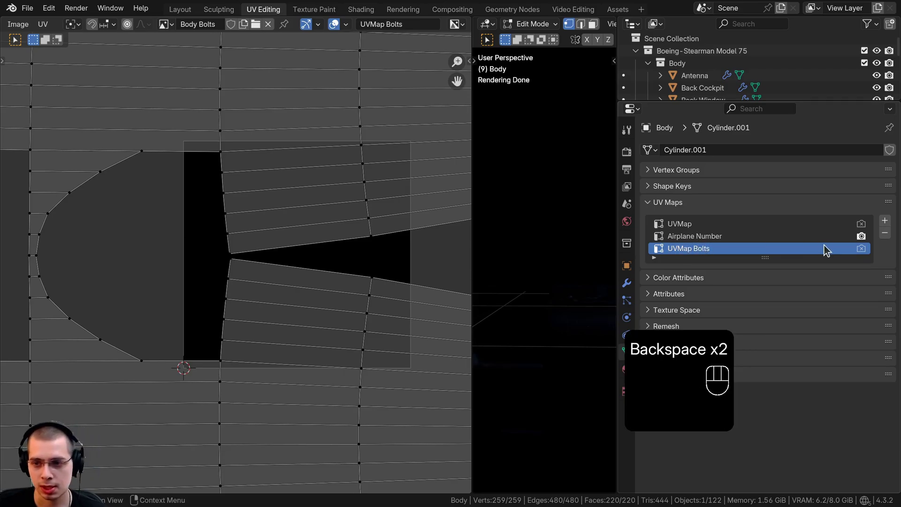
pyautogui.click(862, 248)
pyautogui.click(384, 25)
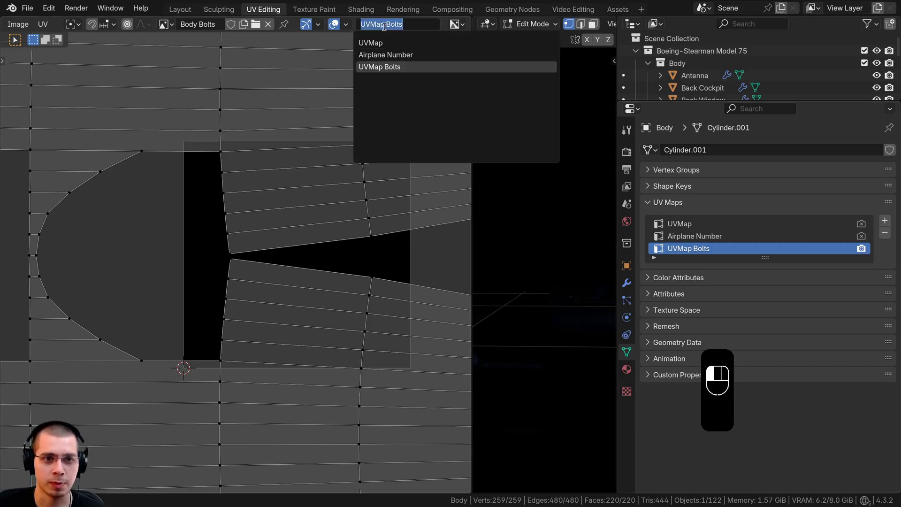
pyautogui.click(549, 137)
# - Enlarge the 3D viewport, select the entire Body mesh and unwrap it with Smart UV Project using an Island Margin of 0.01
pyautogui.moveTo(617, 148); pyautogui.dragTo(883, 164)
pyautogui.scroll(-4, 696, 216)
pyautogui.scroll(-6, 694, 187)
pyautogui.press('a')
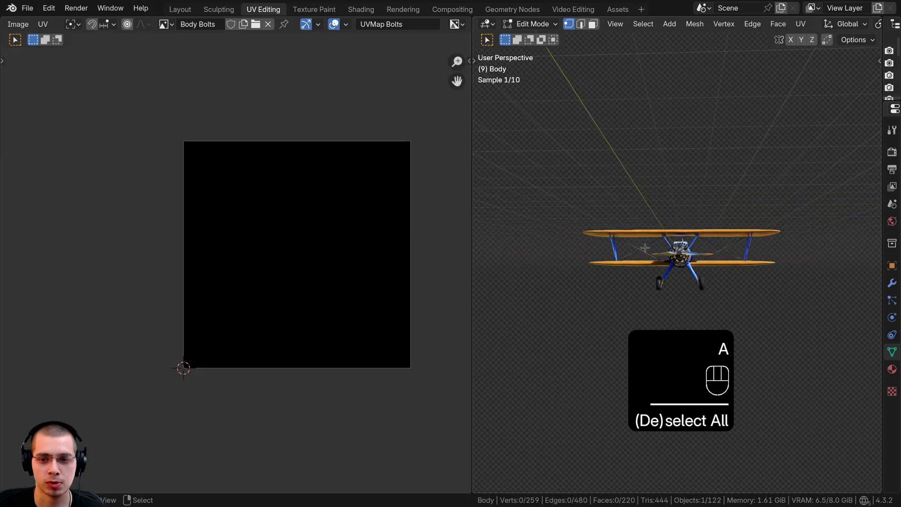
pyautogui.press('a')
pyautogui.scroll(5, 650, 174)
pyautogui.scroll(3, 650, 174)
pyautogui.press('u')
pyautogui.moveTo(637, 178)
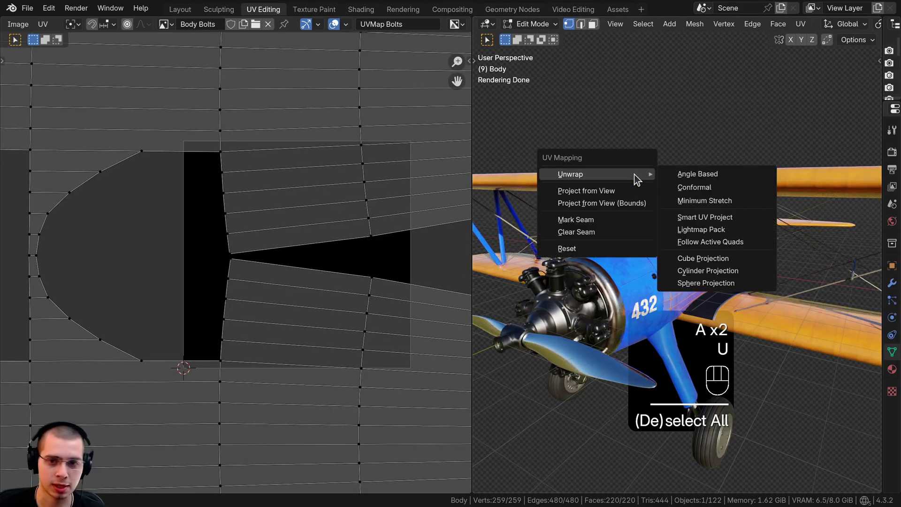
pyautogui.click(685, 218)
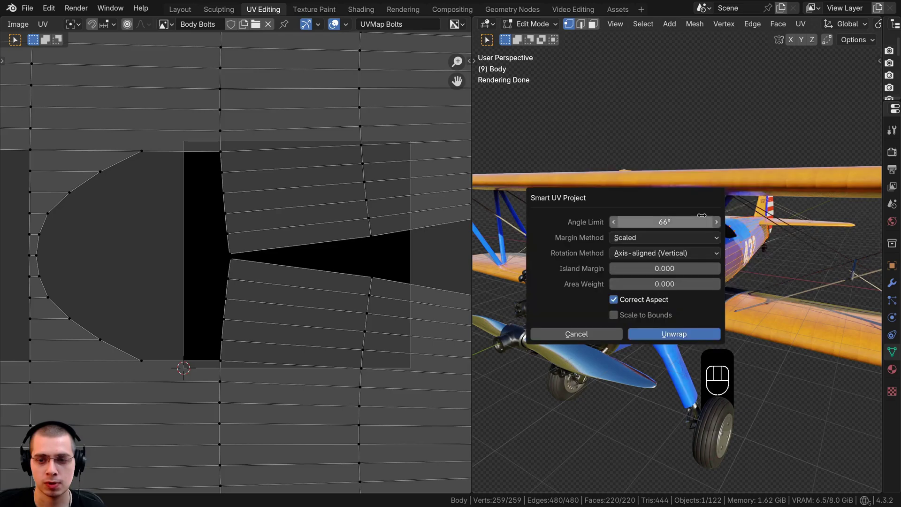
pyautogui.click(657, 268)
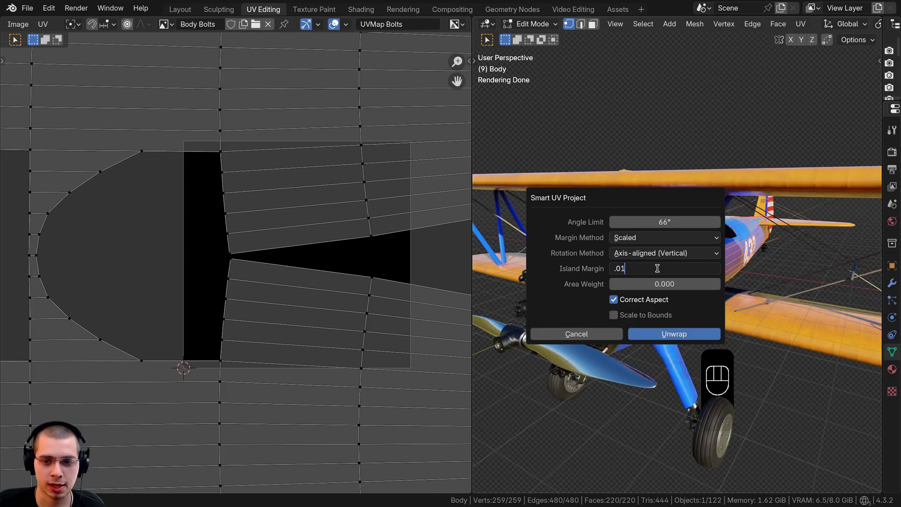
pyautogui.write('.01')
pyautogui.press('Return')
pyautogui.click(671, 334)
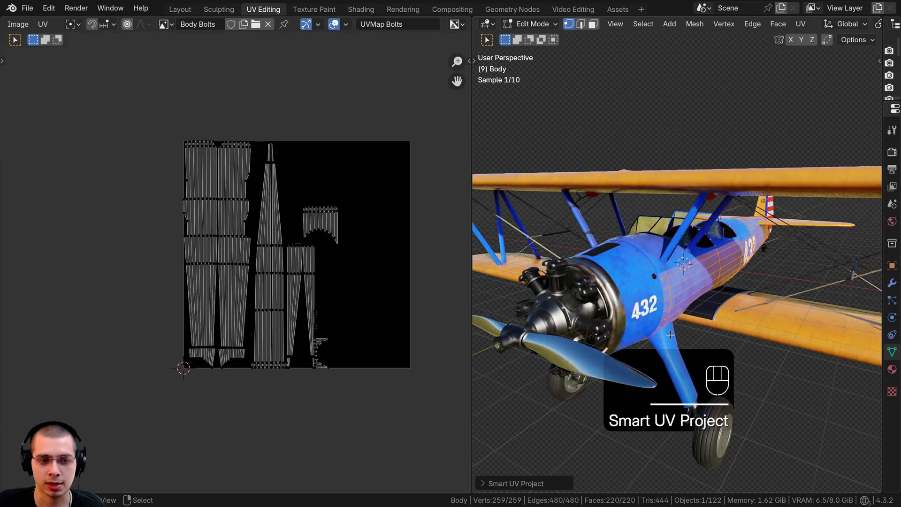
# - Select all islands of the new UV layout and inspect how they fill the Body Bolts image
pyautogui.press('a')
pyautogui.scroll(2, 271, 136)
pyautogui.moveTo(305, 273); pyautogui.dragTo(294, 267, button='middle')
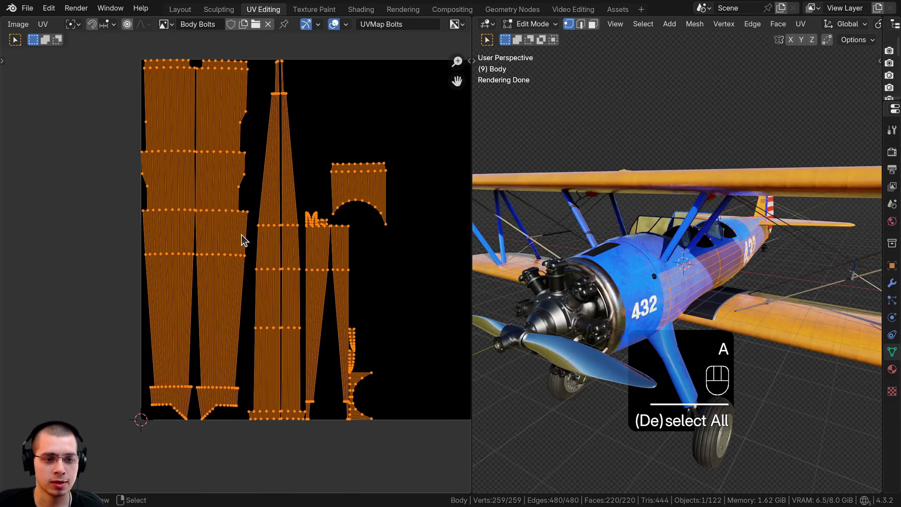
# - Reposition the Body Bolts texture node in the Plane Body shader and add a UV Map node in front of it
pyautogui.moveTo(568, 407); pyautogui.dragTo(516, 424, button='middle')
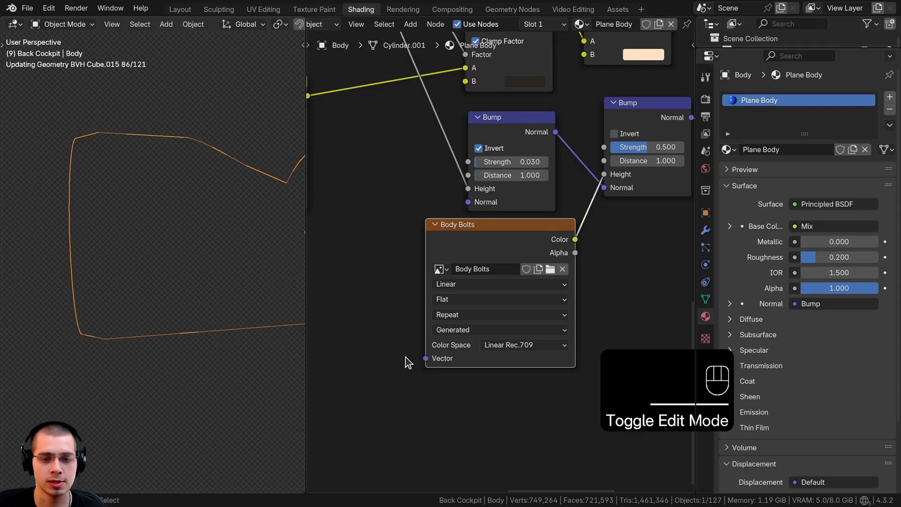
pyautogui.moveTo(502, 221)
pyautogui.mouseDown()
pyautogui.moveTo(633, 197)
pyautogui.moveTo(498, 243)
pyautogui.mouseUp()
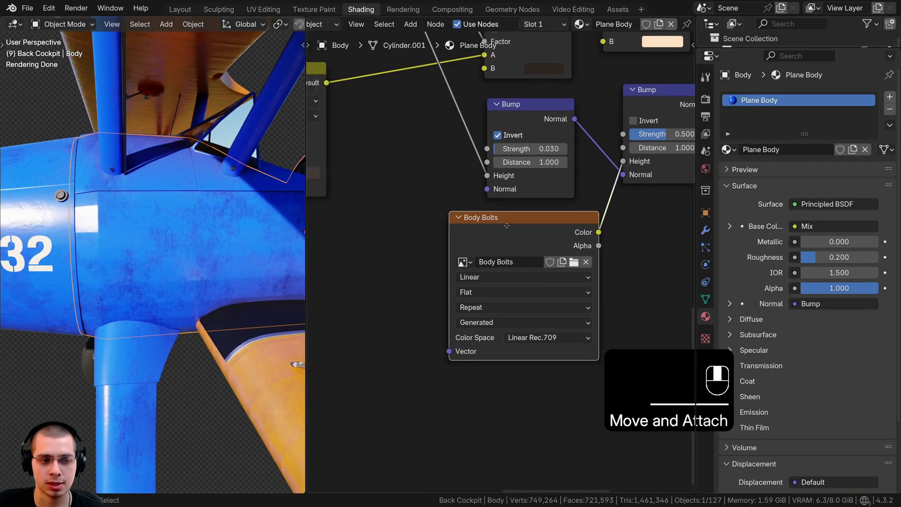
pyautogui.hotkey('shift', 'a')
pyautogui.click(406, 156)
pyautogui.write('uv')
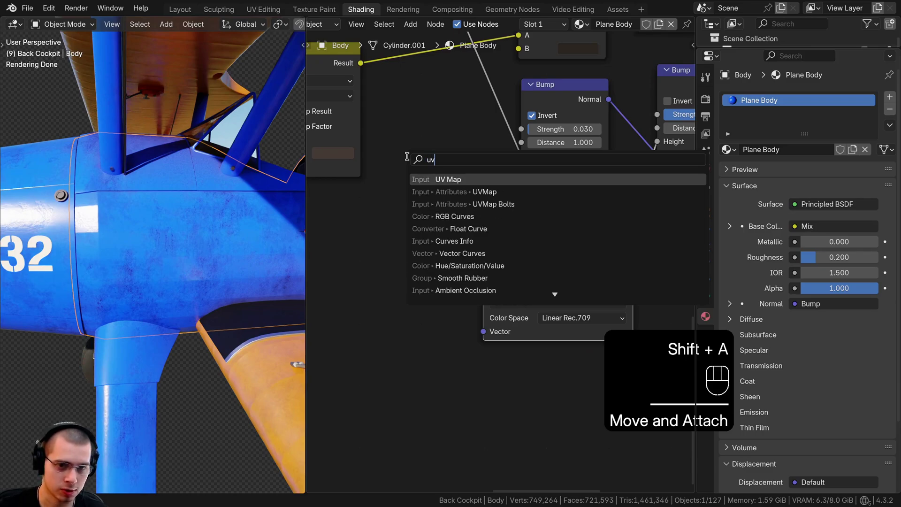
pyautogui.press('Return')
pyautogui.click(449, 212)
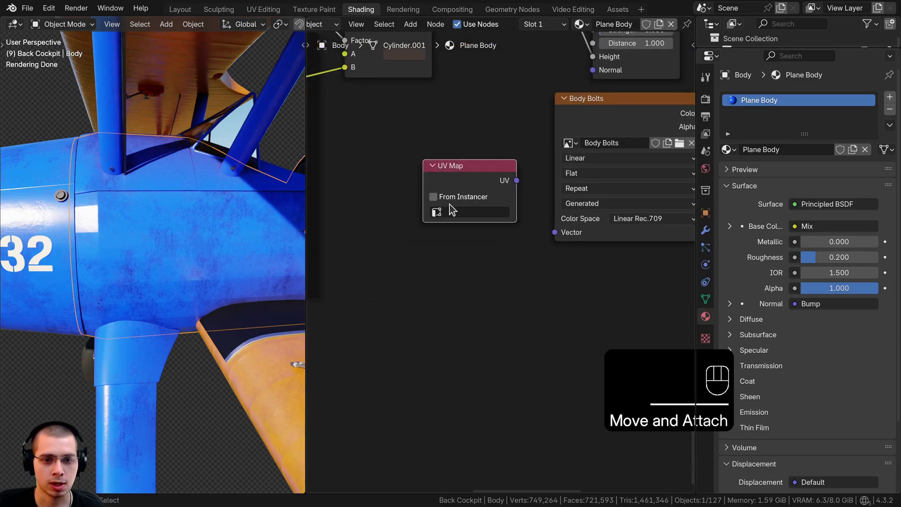
# - Set the UV Map node to UVMap Bolts and connect its UV output to the Body Bolts texture's Vector input
pyautogui.click(449, 211)
pyautogui.click(452, 254)
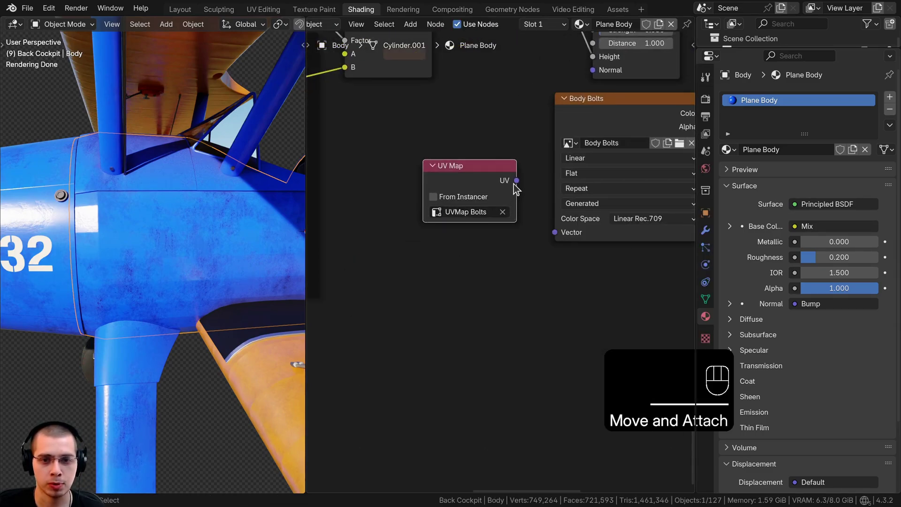
pyautogui.moveTo(517, 180); pyautogui.dragTo(554, 231)
pyautogui.moveTo(486, 182); pyautogui.dragTo(500, 182)
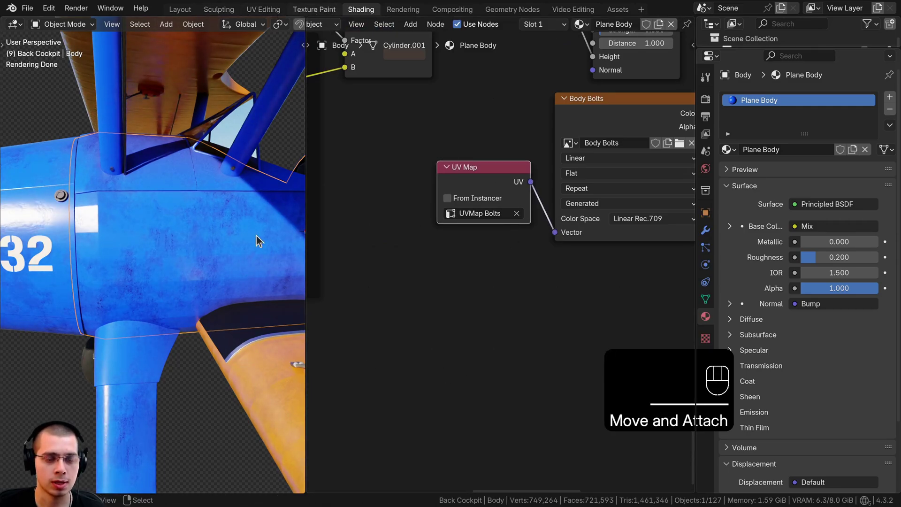
# - Switch to the Texture Paint workspace, show the model in Material Preview shading and frame the fuselage's side
pyautogui.click(313, 9)
pyautogui.keyDown('shift'); pyautogui.moveTo(362, 202); pyautogui.dragTo(474, 183, button='middle'); pyautogui.keyUp('shift')
pyautogui.scroll(2, 540, 103)
pyautogui.press('z')
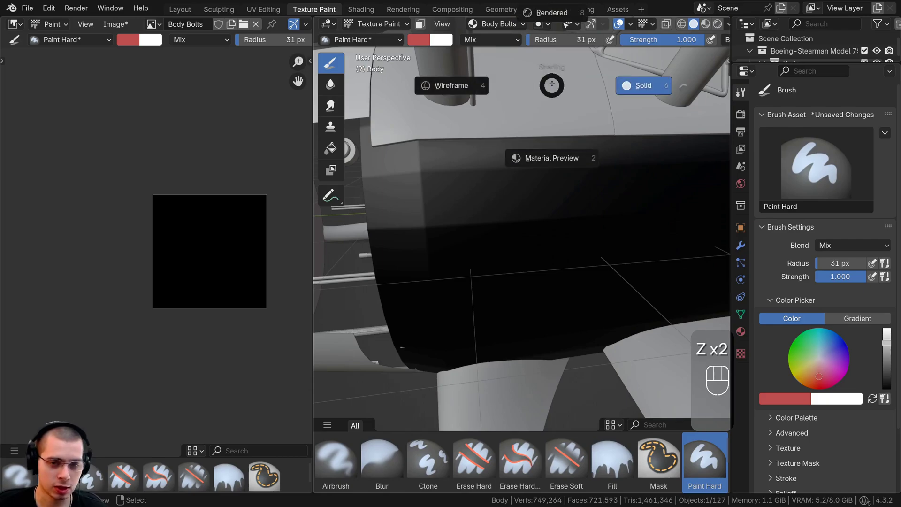
pyautogui.click(539, 226)
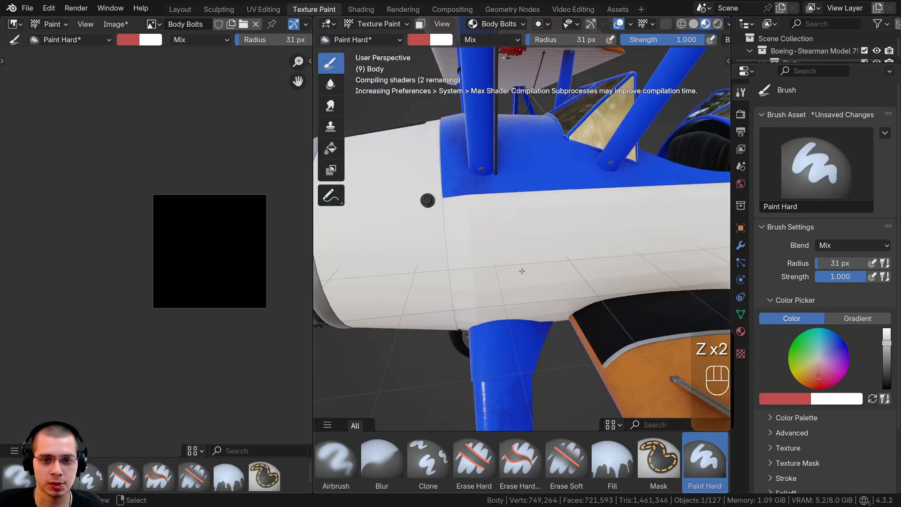
pyautogui.scroll(5, 522, 270)
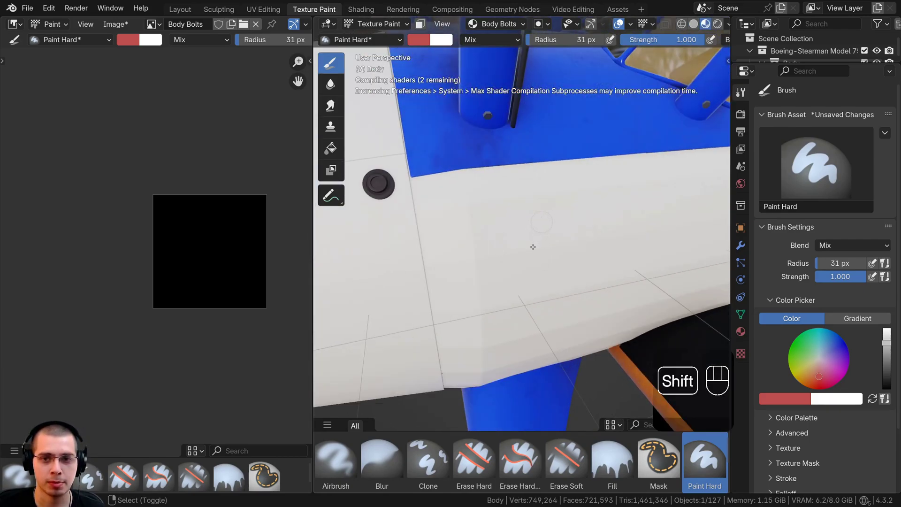
# - Turn the Paint Hard brush's primary colour from red to neutral grey with a Value of 0.445 (#717171)
pyautogui.keyDown('shift'); pyautogui.moveTo(538, 214); pyautogui.dragTo(533, 240, button='middle'); pyautogui.keyUp('shift')
pyautogui.scroll(3, 532, 240)
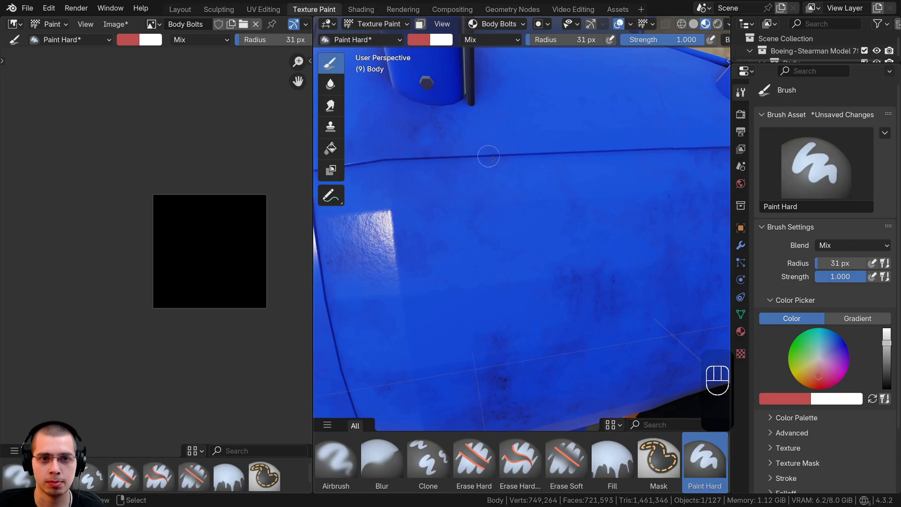
pyautogui.moveTo(439, 41); pyautogui.dragTo(417, 41)
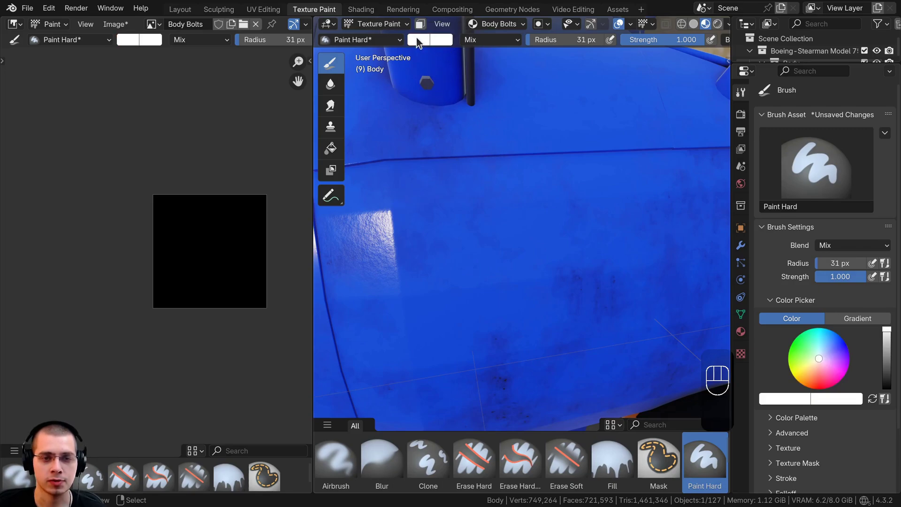
pyautogui.click(417, 41)
pyautogui.moveTo(526, 60); pyautogui.dragTo(524, 109)
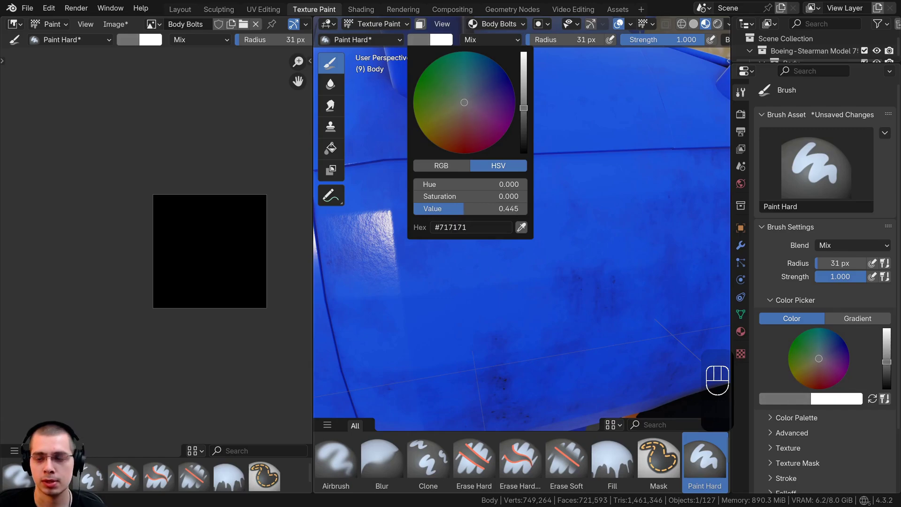
# - Set the brush radius to 35 px, try a painted bolt mark on the fuselage side and undo it
pyautogui.press('f')
pyautogui.click(471, 188)
pyautogui.click(473, 188)
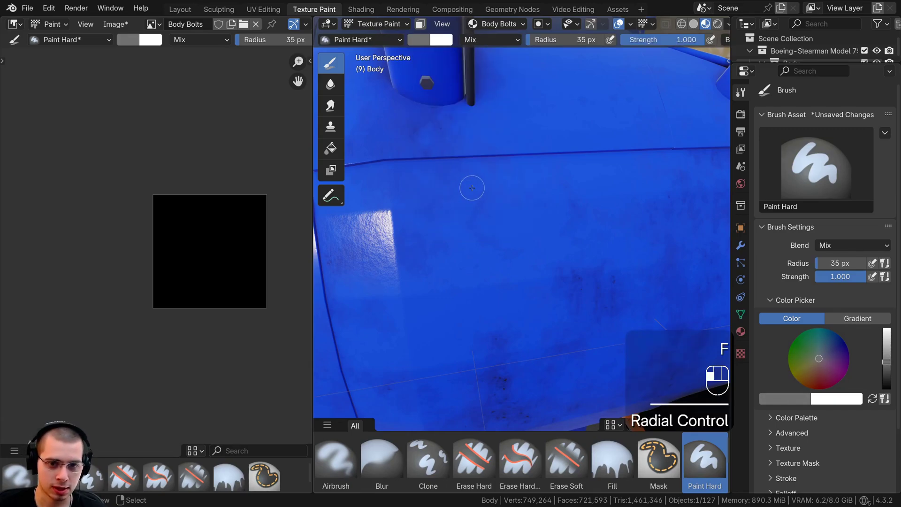
pyautogui.moveTo(497, 207); pyautogui.dragTo(526, 216, button='middle')
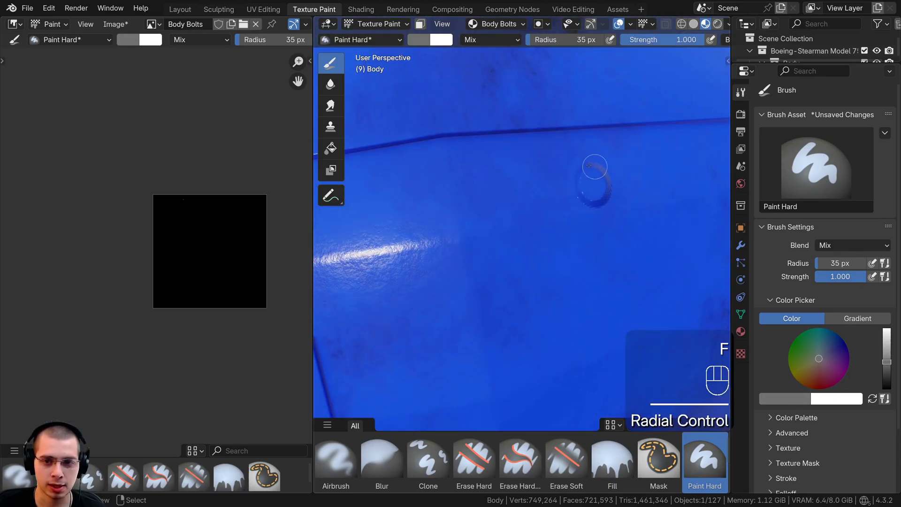
pyautogui.keyDown('ctrl'); pyautogui.moveTo(574, 181); pyautogui.dragTo(588, 180, button='middle'); pyautogui.keyUp('ctrl')
pyautogui.moveTo(543, 149)
pyautogui.keyDown('ctrl'); pyautogui.mouseDown(button='middle')
pyautogui.moveTo(511, 211)
pyautogui.moveTo(459, 249)
pyautogui.moveTo(443, 238)
pyautogui.mouseUp(button='middle'); pyautogui.keyUp('ctrl')
pyautogui.hotkey('ctrl', 'z')
# - Set the brush radius to 34 px and paint one bolt just below the panel seam's front corner
pyautogui.scroll(2, 463, 220)
pyautogui.press('f')
pyautogui.click(493, 220)
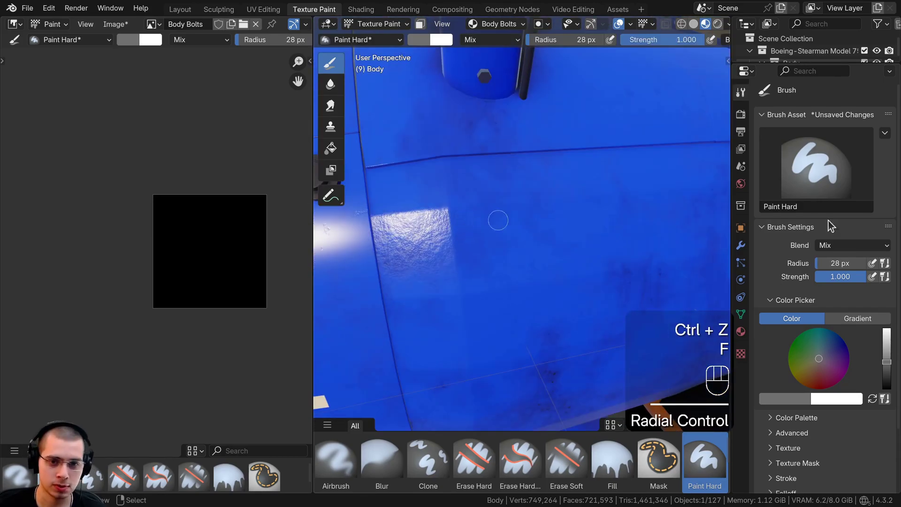
pyautogui.moveTo(406, 201)
pyautogui.keyDown('shift'); pyautogui.mouseDown(button='middle')
pyautogui.moveTo(487, 227)
pyautogui.moveTo(376, 156)
pyautogui.moveTo(426, 189)
pyautogui.mouseUp(button='middle'); pyautogui.keyUp('shift')
pyautogui.press('f')
pyautogui.click(480, 222)
pyautogui.scroll(3, 479, 222)
pyautogui.scroll(-4, 427, 189)
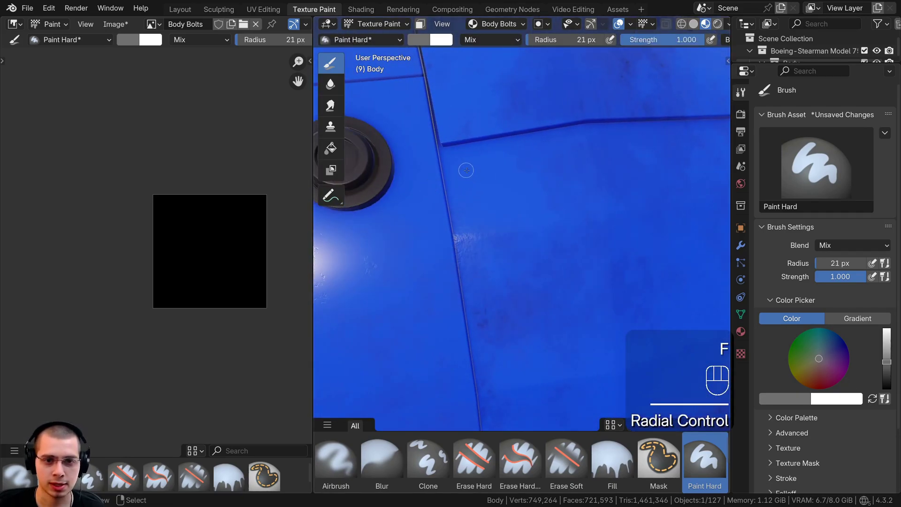
pyautogui.press('f')
pyautogui.click(472, 171)
pyautogui.click(470, 172)
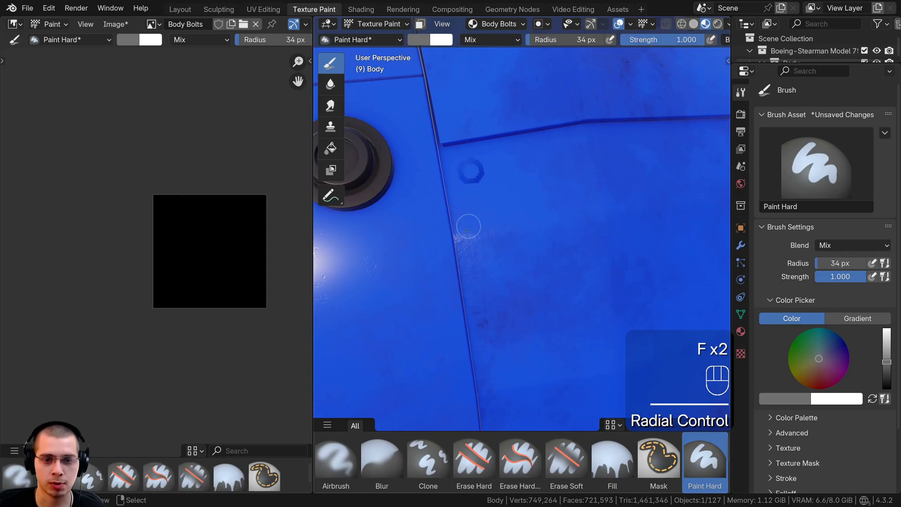
# - Inspect the painted bolt in the Shading workspace and set the Body Bolts texture's interpolation to Cubic
pyautogui.keyDown('shift'); pyautogui.moveTo(466, 231); pyautogui.dragTo(449, 275, button='middle'); pyautogui.keyUp('shift')
pyautogui.keyDown('ctrl'); pyautogui.moveTo(448, 275); pyautogui.dragTo(464, 217, button='middle'); pyautogui.keyUp('ctrl')
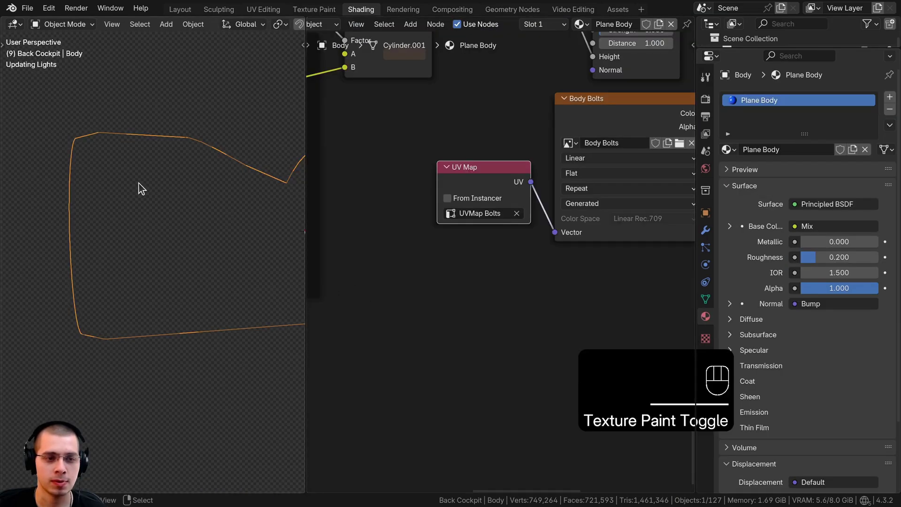
pyautogui.moveTo(139, 182)
pyautogui.keyDown('shift'); pyautogui.mouseDown(button='middle')
pyautogui.moveTo(159, 221)
pyautogui.moveTo(235, 209)
pyautogui.mouseUp(button='middle'); pyautogui.keyUp('shift')
pyautogui.scroll(2, 162, 220)
pyautogui.scroll(6, 173, 237)
pyautogui.moveTo(192, 232)
pyautogui.keyDown('shift'); pyautogui.mouseDown(button='middle')
pyautogui.moveTo(253, 231)
pyautogui.moveTo(179, 222)
pyautogui.mouseUp(button='middle'); pyautogui.keyUp('shift')
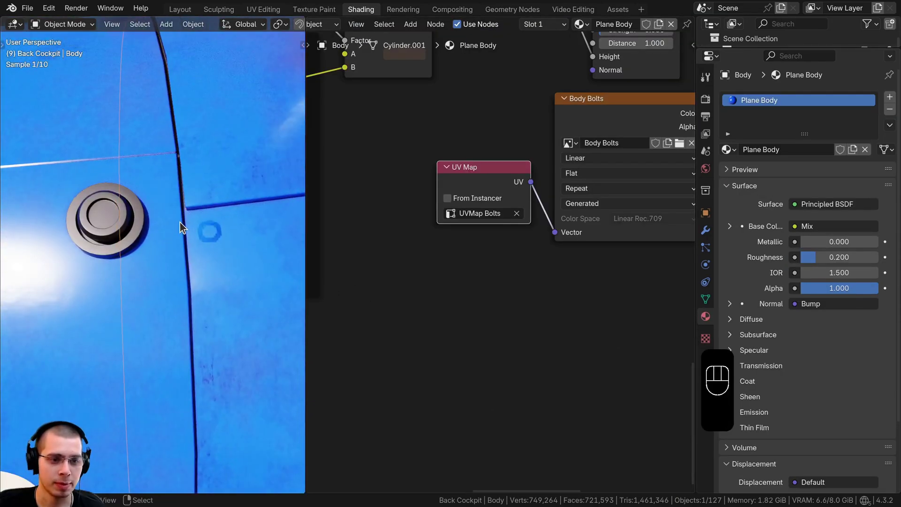
pyautogui.moveTo(604, 222); pyautogui.dragTo(507, 227, button='middle')
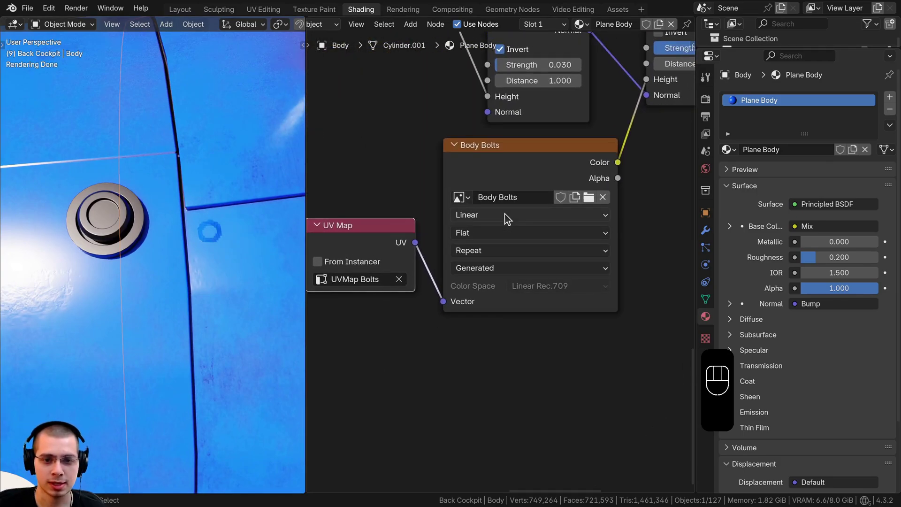
pyautogui.click(504, 216)
pyautogui.click(478, 282)
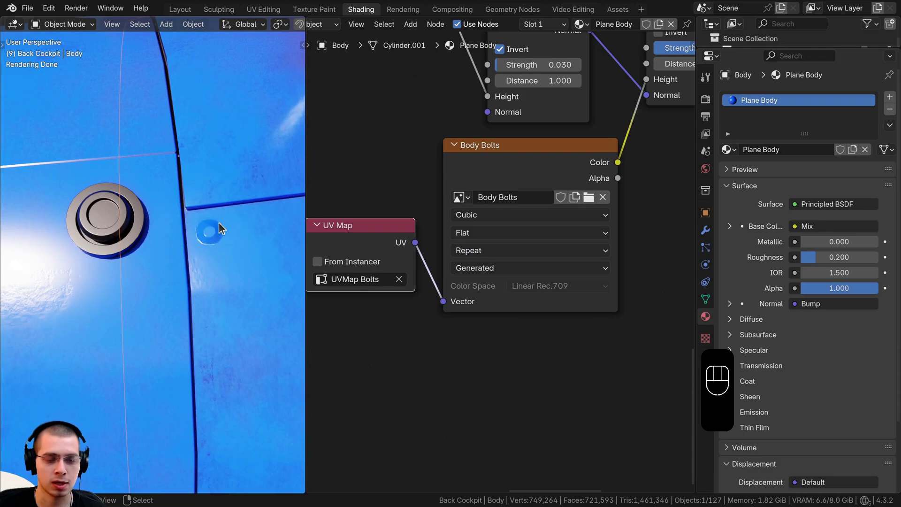
pyautogui.scroll(-1, 481, 244)
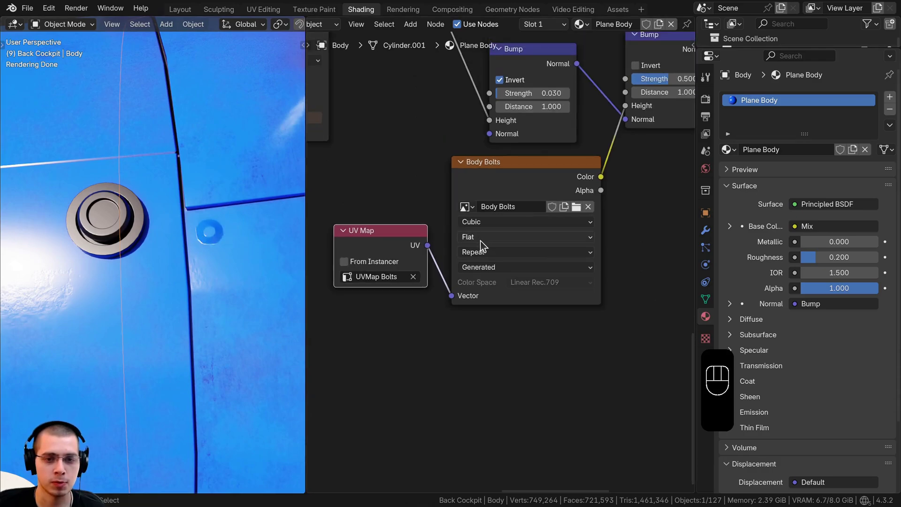
# - Return to the Texture Paint workspace and set the brush's stroke method to Line
pyautogui.click(314, 9)
pyautogui.moveTo(411, 263)
pyautogui.keyDown('shift'); pyautogui.mouseDown(button='middle')
pyautogui.moveTo(375, 210)
pyautogui.moveTo(415, 205)
pyautogui.mouseUp(button='middle'); pyautogui.keyUp('shift')
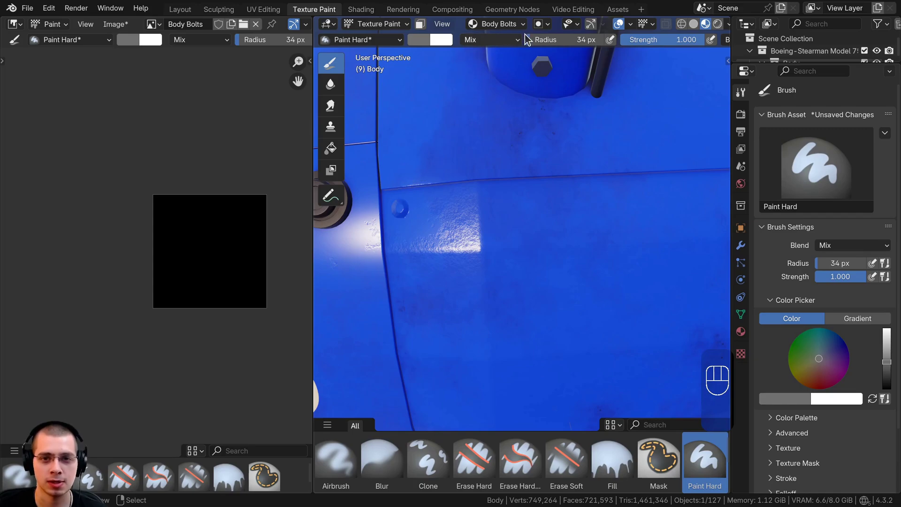
pyautogui.scroll(-10, 534, 40)
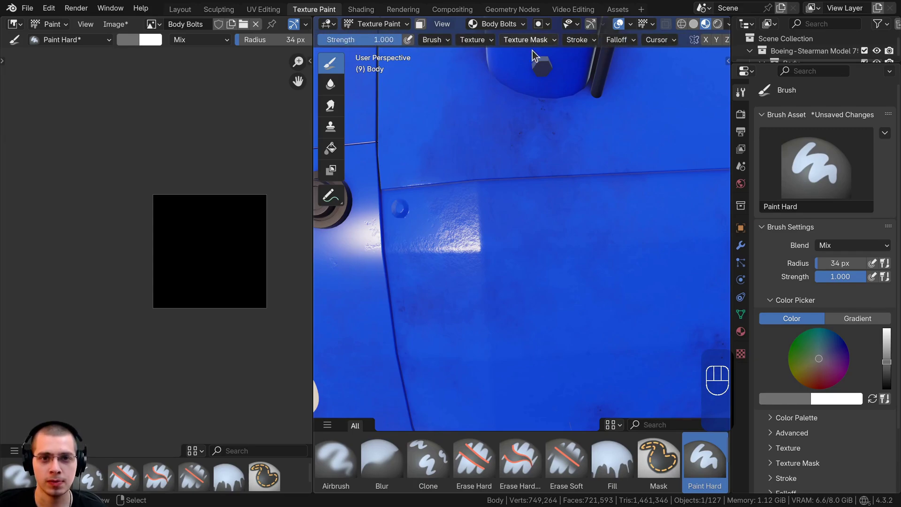
pyautogui.click(582, 41)
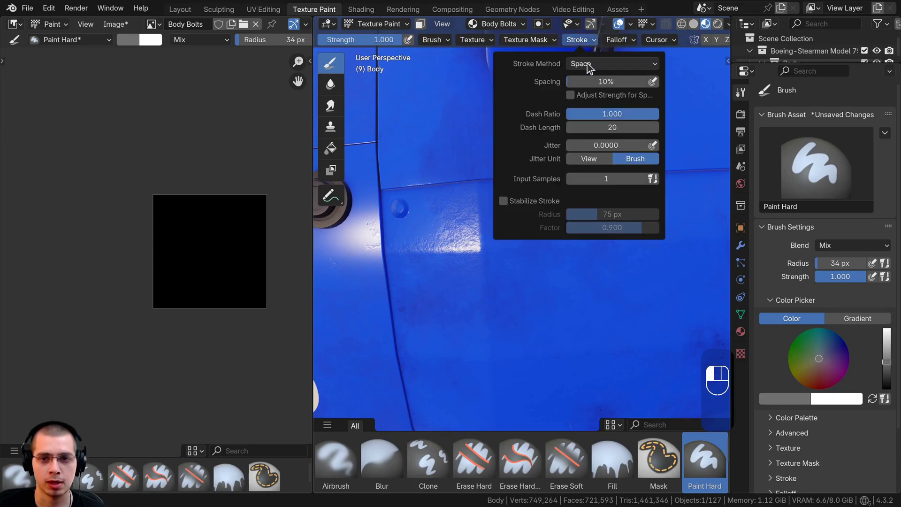
pyautogui.click(587, 64)
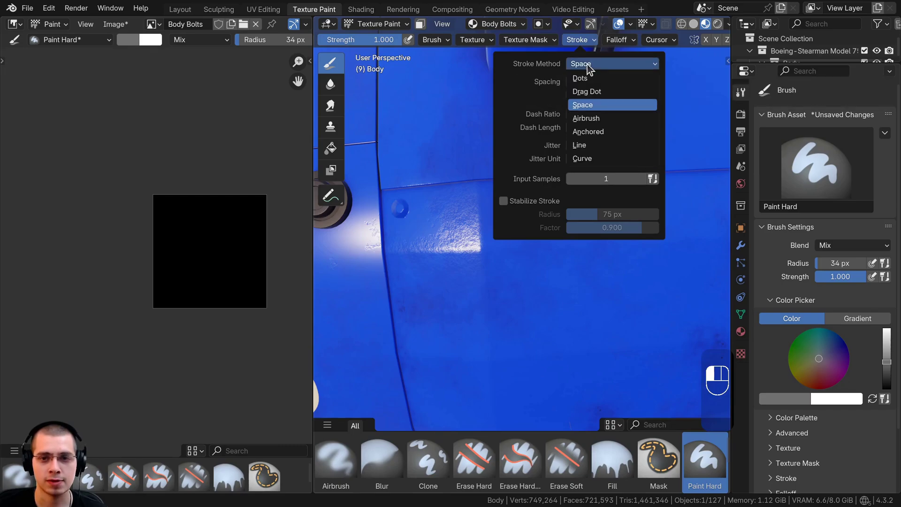
pyautogui.click(592, 143)
# - Paint and undo a trial line beside the bolt, and set the stroke spacing to 600%
pyautogui.moveTo(426, 210); pyautogui.dragTo(612, 219)
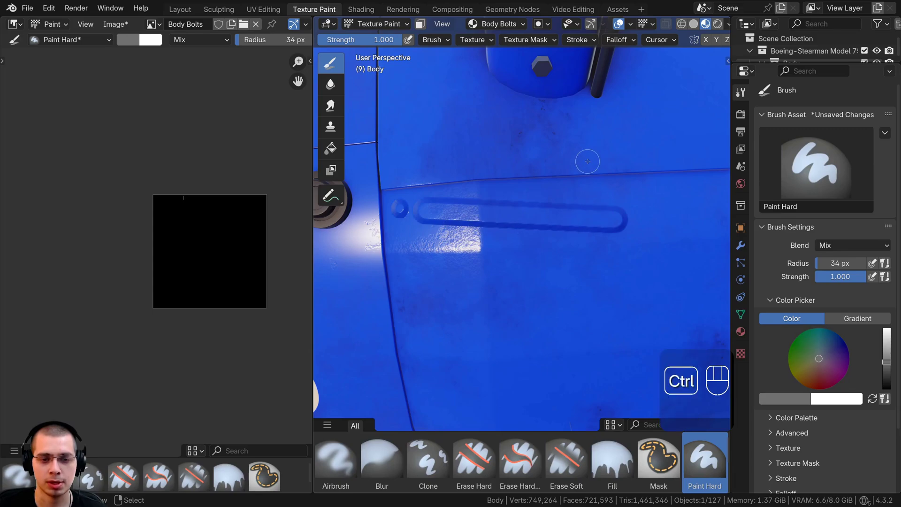
pyautogui.hotkey('ctrl', 'z')
pyautogui.click(579, 41)
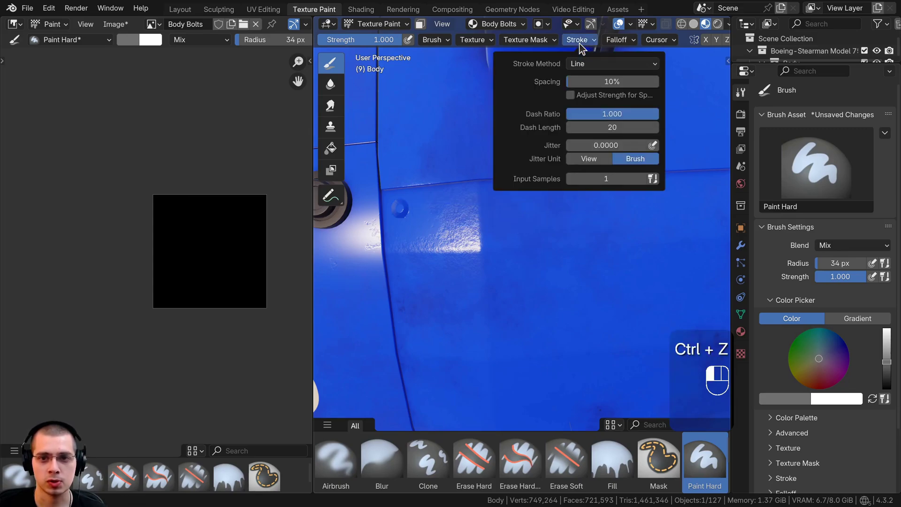
pyautogui.click(575, 82)
pyautogui.write('600')
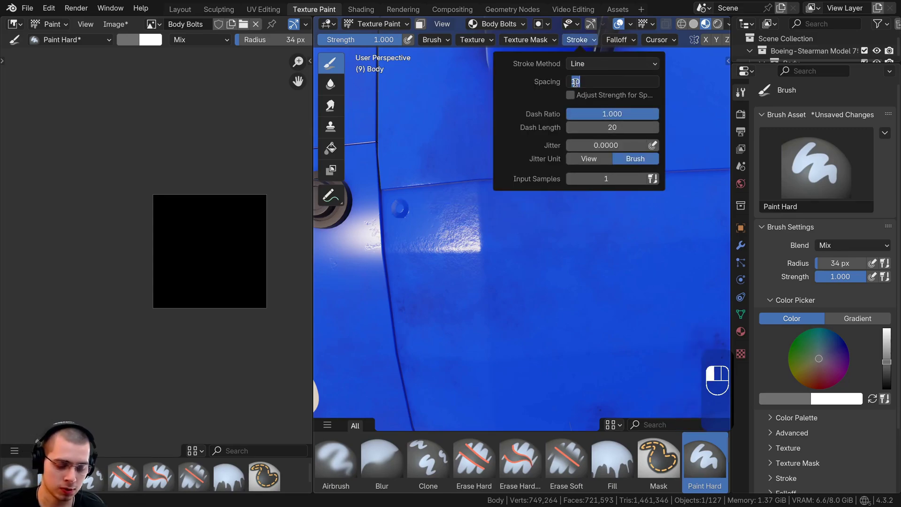
pyautogui.press('Return')
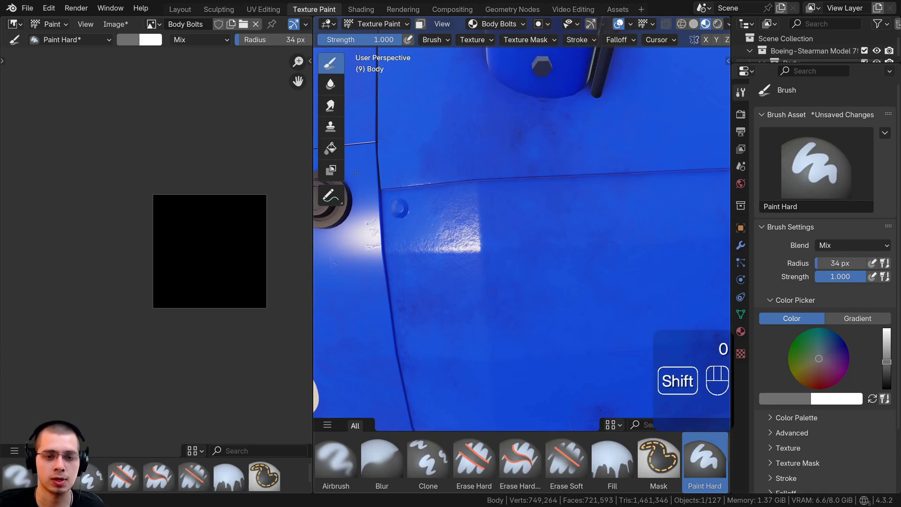
# - Set the brush radius to 31 px to match the bolt already painted near the panel corner
pyautogui.keyDown('shift'); pyautogui.moveTo(391, 177); pyautogui.dragTo(362, 176, button='middle'); pyautogui.keyUp('shift')
pyautogui.press('g')
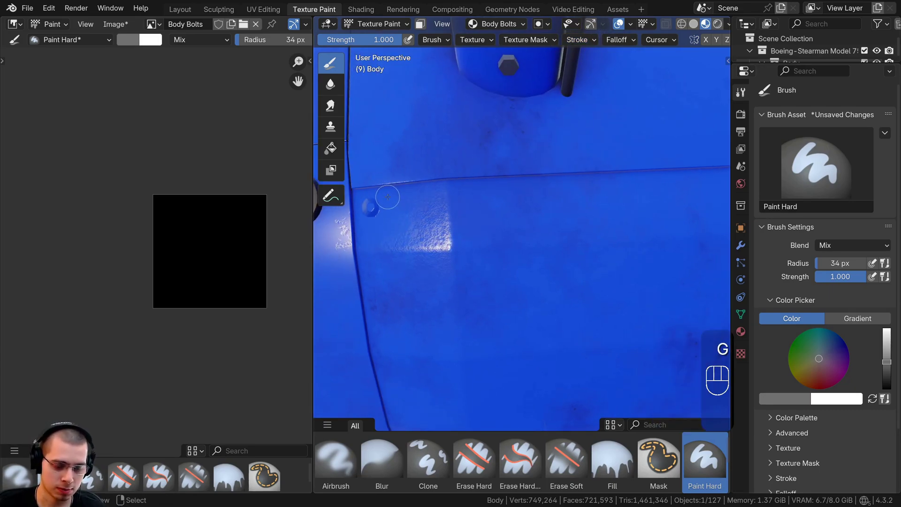
pyautogui.press('f')
pyautogui.click(383, 197)
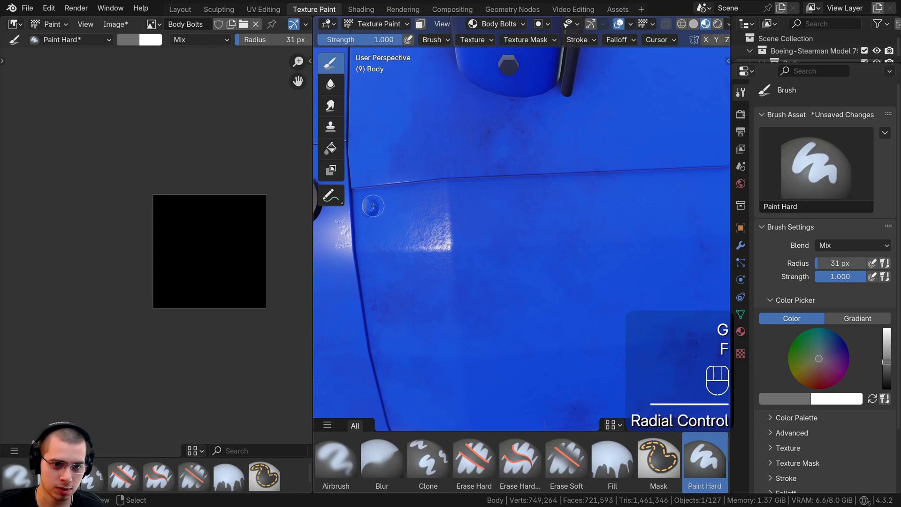
# - Try a straight row of spaced bolts along the underside of the horizontal panel seam and undo it
pyautogui.moveTo(373, 206)
pyautogui.mouseDown()
pyautogui.moveTo(720, 188)
pyautogui.moveTo(704, 192)
pyautogui.mouseUp()
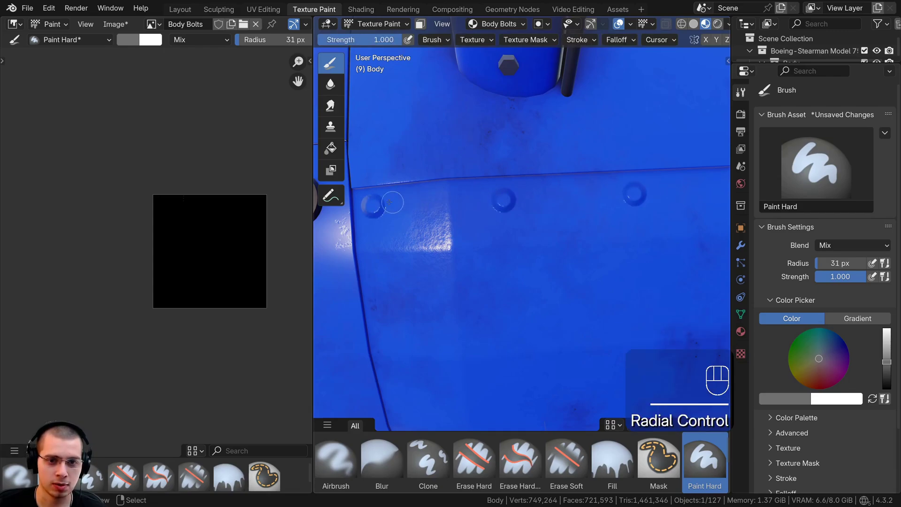
pyautogui.scroll(-7, 567, 211)
pyautogui.moveTo(621, 209); pyautogui.dragTo(525, 223, button='middle')
pyautogui.scroll(4, 415, 253)
pyautogui.hotkey('ctrl', 'z')
pyautogui.keyDown('shift'); pyautogui.moveTo(332, 260); pyautogui.dragTo(396, 251, button='middle'); pyautogui.keyUp('shift')
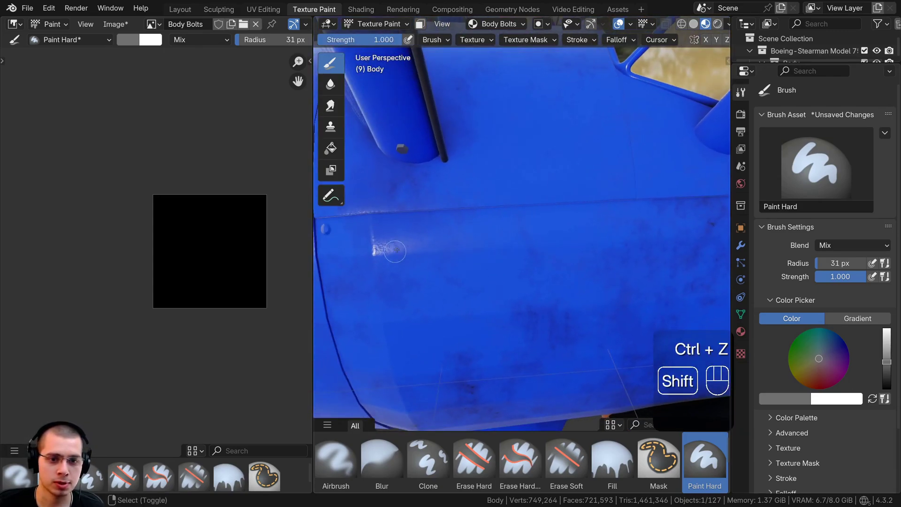
# - Widen the 3D viewport over the image editor and switch the Engine Plate from Texture Paint to Object Mode
pyautogui.moveTo(314, 227); pyautogui.dragTo(52, 203)
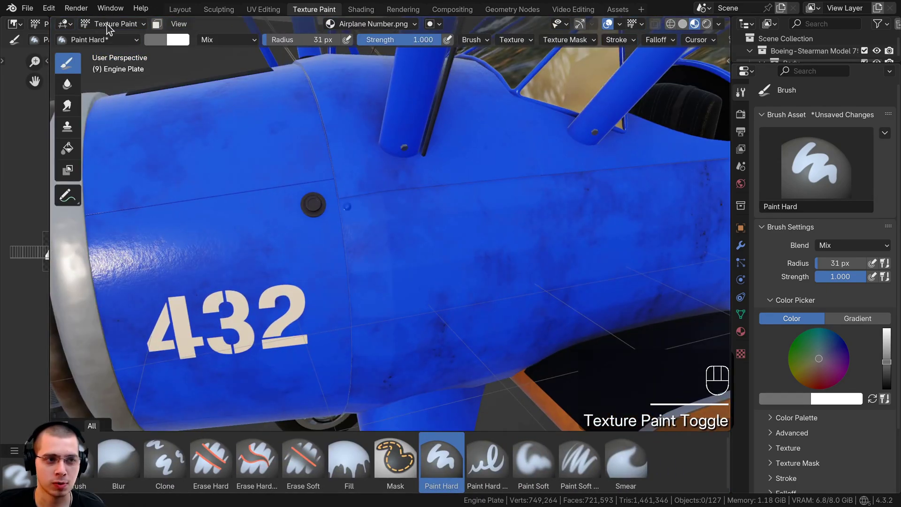
pyautogui.click(106, 24)
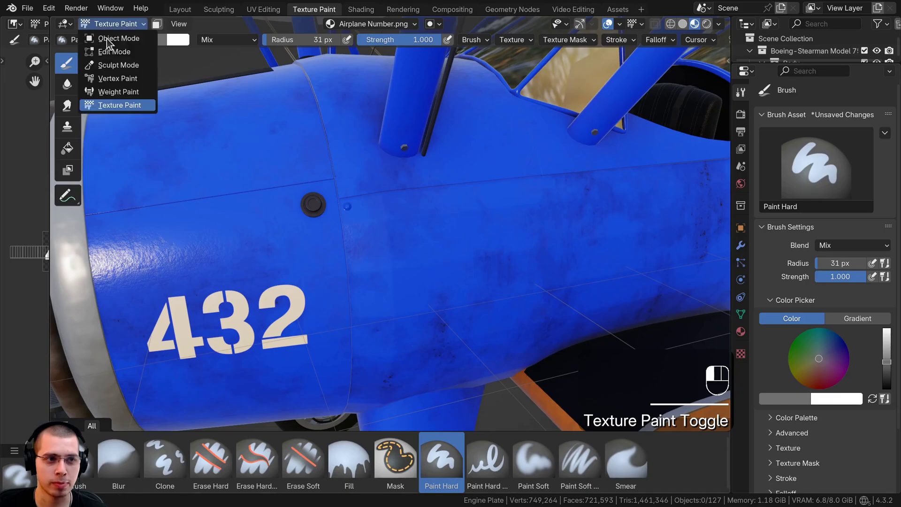
pyautogui.click(106, 38)
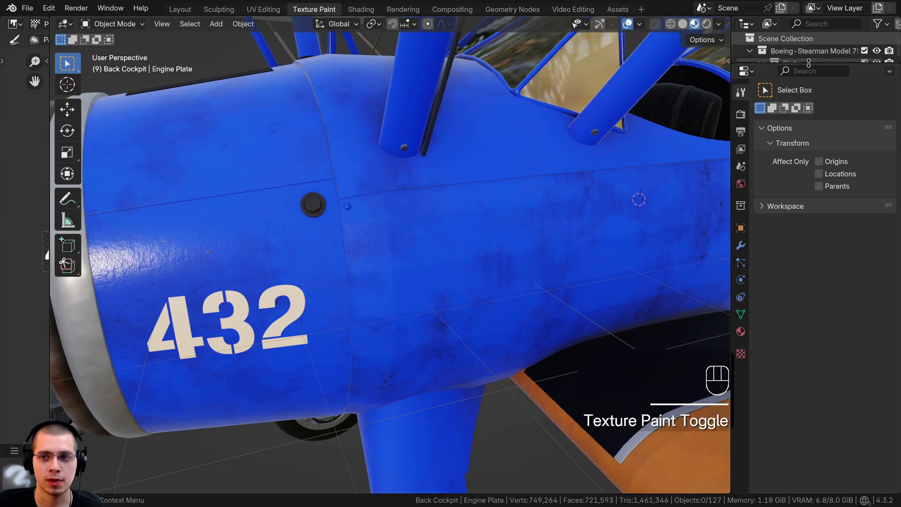
# - Enlarge the Outliner, use Solid shading, and collapse the airplane's subcollections and the Lights & Camera collection
pyautogui.moveTo(810, 65); pyautogui.dragTo(807, 304)
pyautogui.press('z')
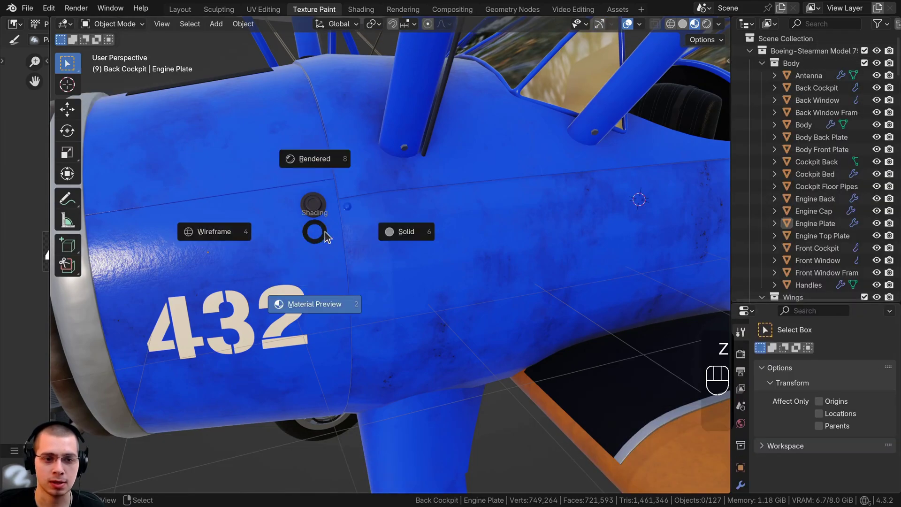
pyautogui.click(519, 235)
pyautogui.moveTo(762, 66); pyautogui.dragTo(763, 229)
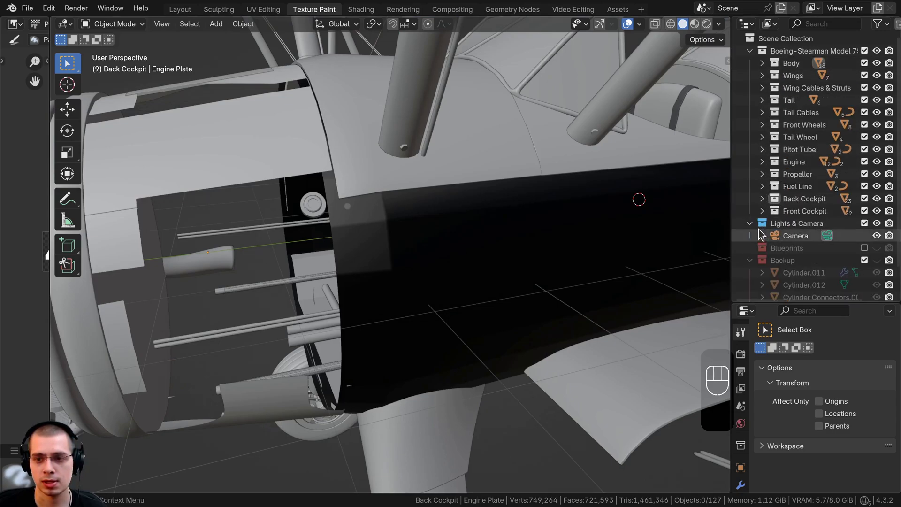
pyautogui.click(750, 224)
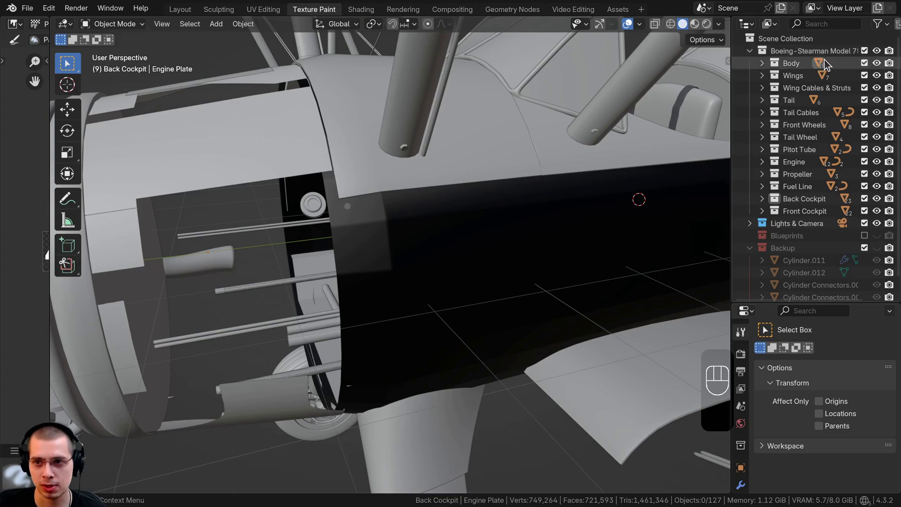
# - Isolate the Body collection so the other airplane parts are hidden, and frame the whole fuselage
pyautogui.keyDown('ctrl'); pyautogui.click(877, 63); pyautogui.keyUp('ctrl')
pyautogui.scroll(-5, 680, 161)
pyautogui.keyDown('shift'); pyautogui.moveTo(680, 161); pyautogui.dragTo(676, 170, button='middle'); pyautogui.keyUp('shift')
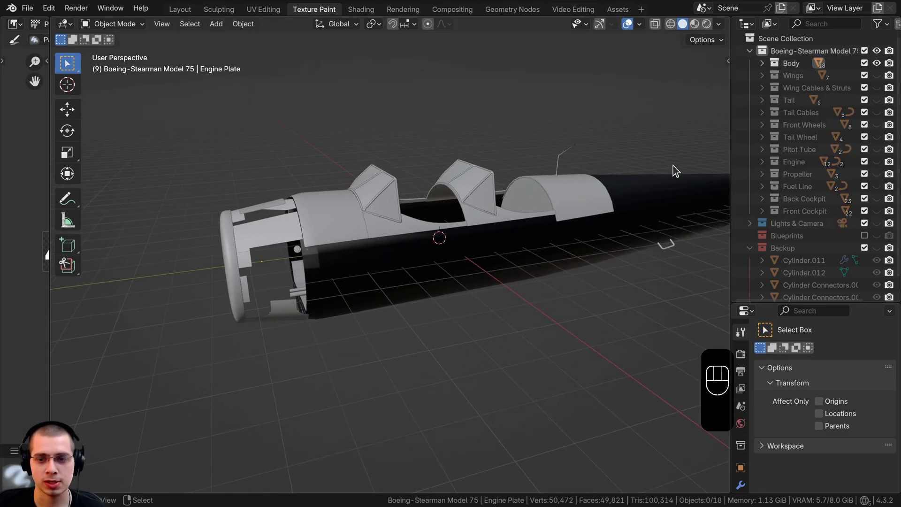
pyautogui.scroll(2, 301, 132)
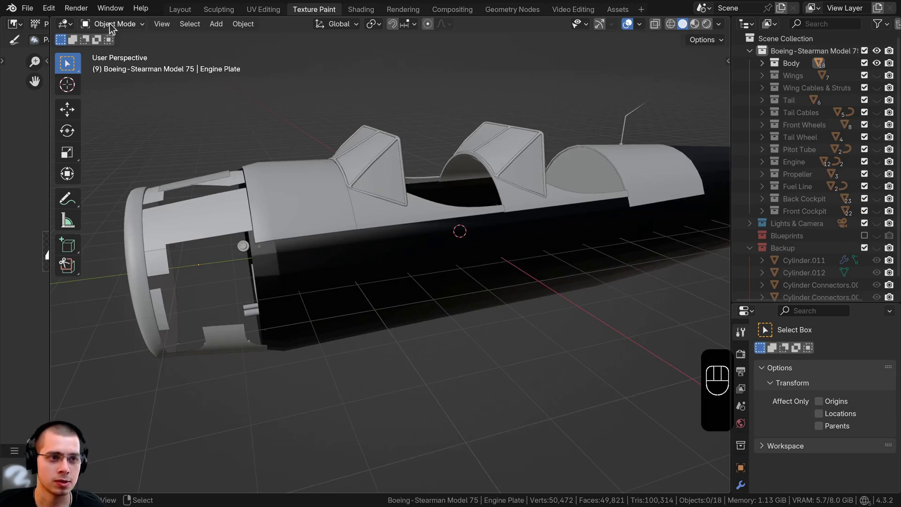
# - Switch the viewport back to Material Preview shading and frame the fuselage's front side panel
pyautogui.press('z')
pyautogui.click(288, 231)
pyautogui.moveTo(287, 231)
pyautogui.keyDown('shift'); pyautogui.mouseDown(button='middle')
pyautogui.moveTo(312, 213)
pyautogui.moveTo(217, 244)
pyautogui.moveTo(342, 211)
pyautogui.mouseUp(button='middle'); pyautogui.keyUp('shift')
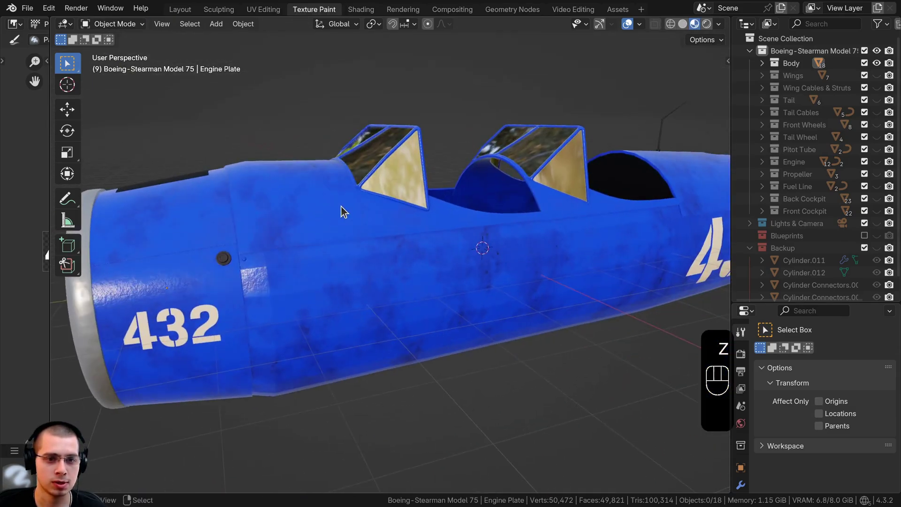
pyautogui.scroll(3, 235, 235)
pyautogui.moveTo(417, 197); pyautogui.dragTo(328, 141, button='middle')
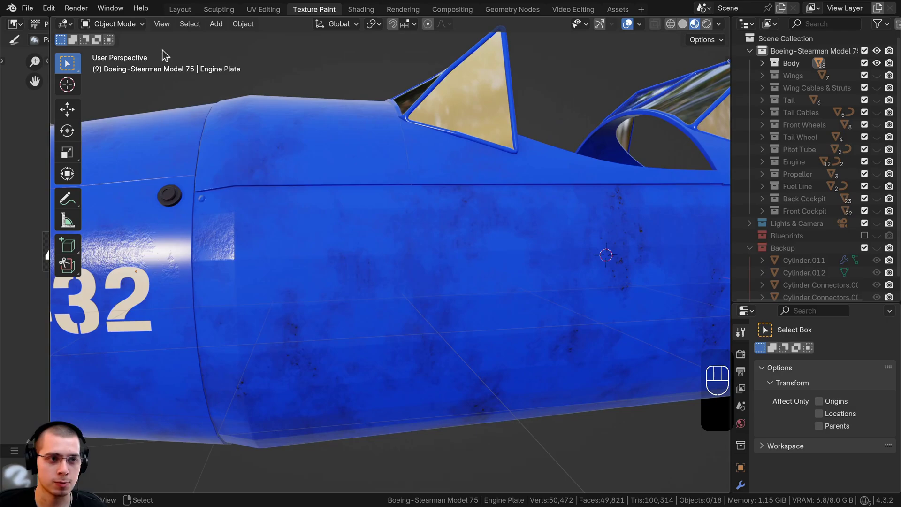
# - Select the Body fuselage mesh and switch it to Texture Paint mode
pyautogui.click(114, 26)
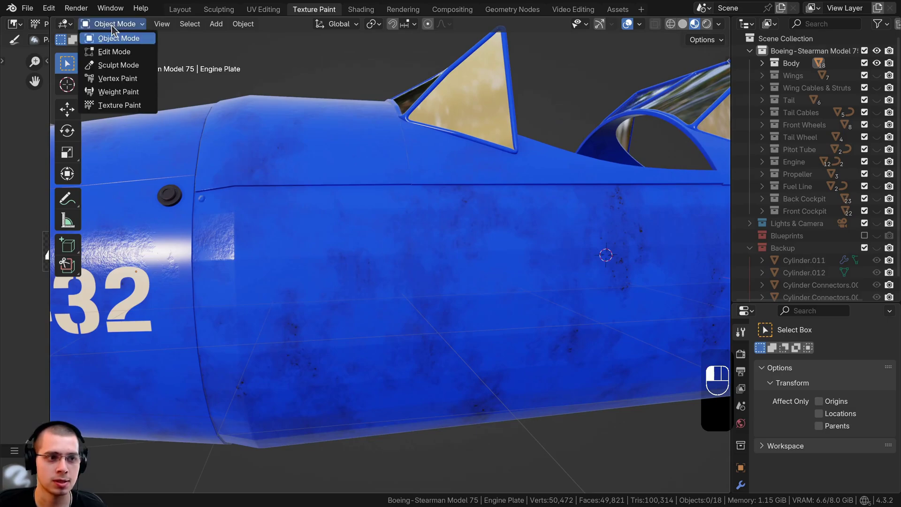
pyautogui.moveTo(423, 169); pyautogui.dragTo(404, 170, button='middle')
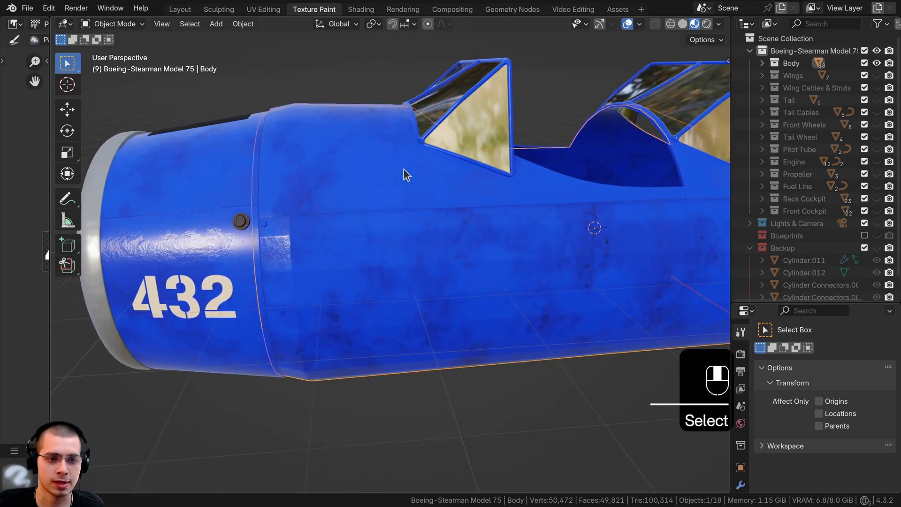
pyautogui.press('f')
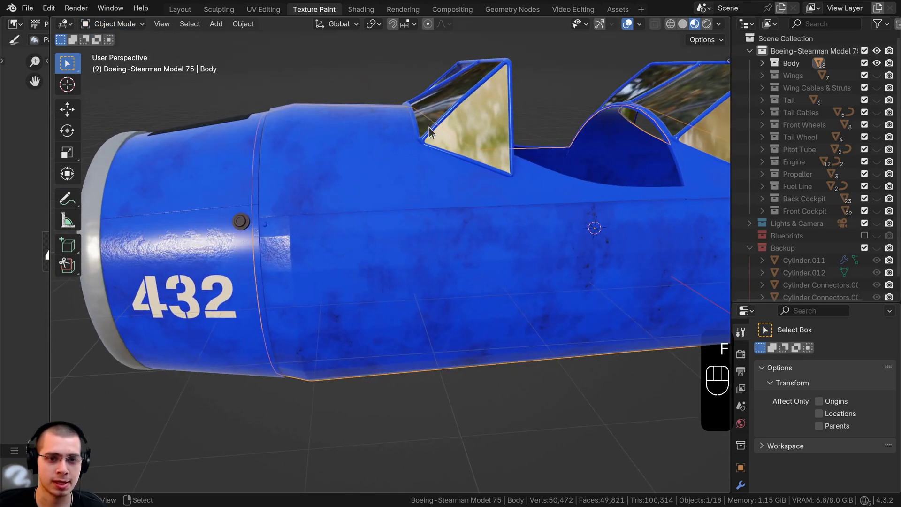
pyautogui.moveTo(377, 217); pyautogui.dragTo(374, 199, button='middle')
pyautogui.press('g')
pyautogui.rightClick(376, 185)
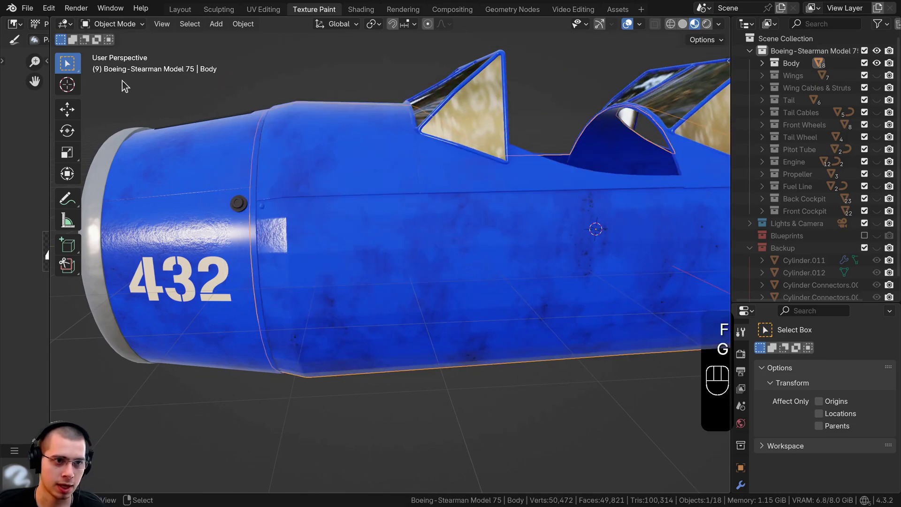
pyautogui.click(114, 24)
pyautogui.click(120, 105)
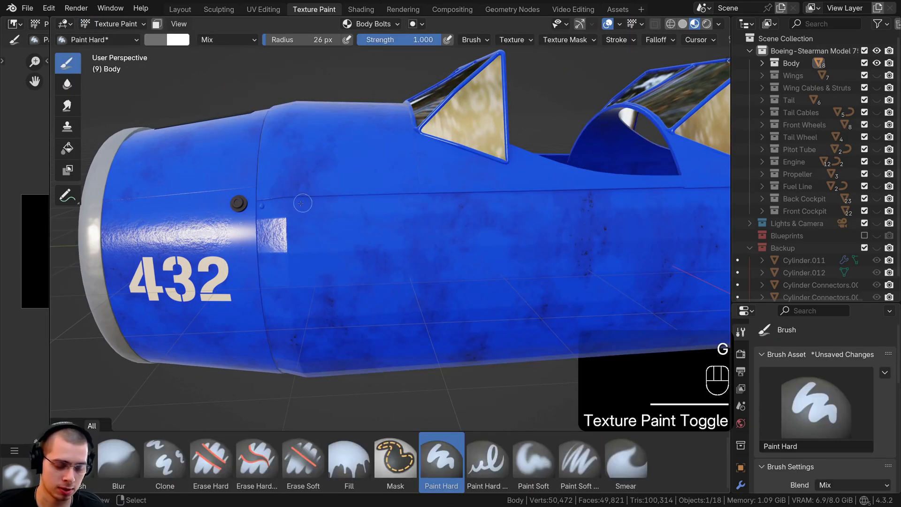
# - Set the Paint Hard brush radius to 12 px, matched to the bolt at the front end of the fuselage's side seam
pyautogui.scroll(3, 302, 203)
pyautogui.keyDown('shift'); pyautogui.moveTo(258, 206); pyautogui.dragTo(190, 213, button='middle'); pyautogui.keyUp('shift')
pyautogui.press('f')
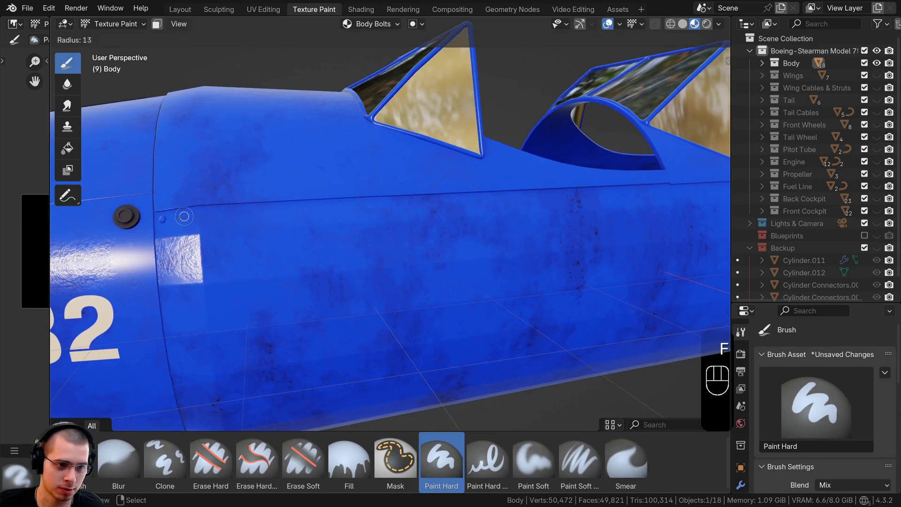
pyautogui.click(161, 218)
pyautogui.press('f')
pyautogui.click(162, 218)
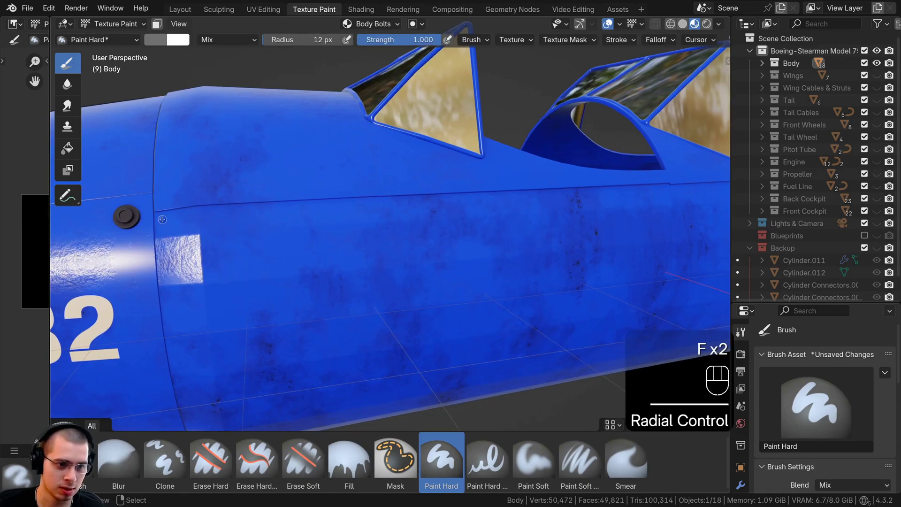
# - Try to paint a straight row of bolts along the side seam beneath both cockpits, and undo both strokes
pyautogui.moveTo(309, 197)
pyautogui.mouseDown()
pyautogui.moveTo(503, 187)
pyautogui.moveTo(624, 194)
pyautogui.mouseUp()
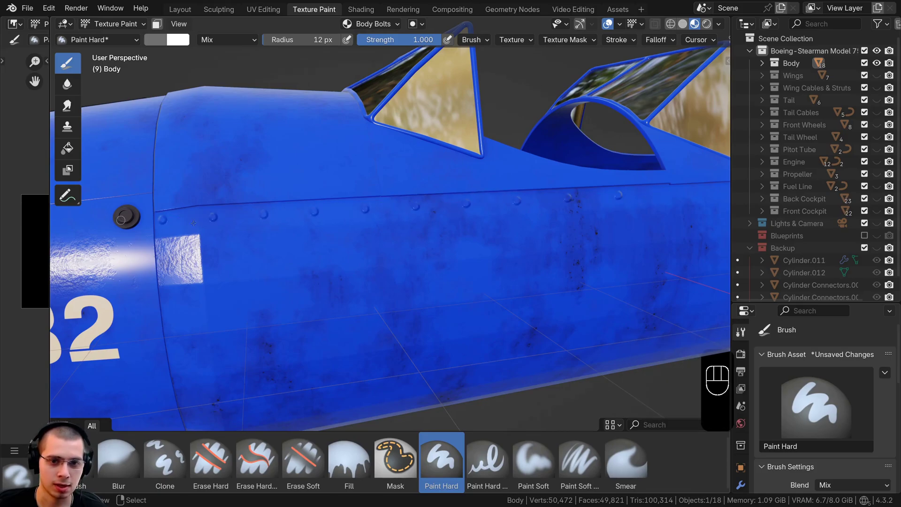
pyautogui.moveTo(500, 218); pyautogui.dragTo(224, 217, button='middle')
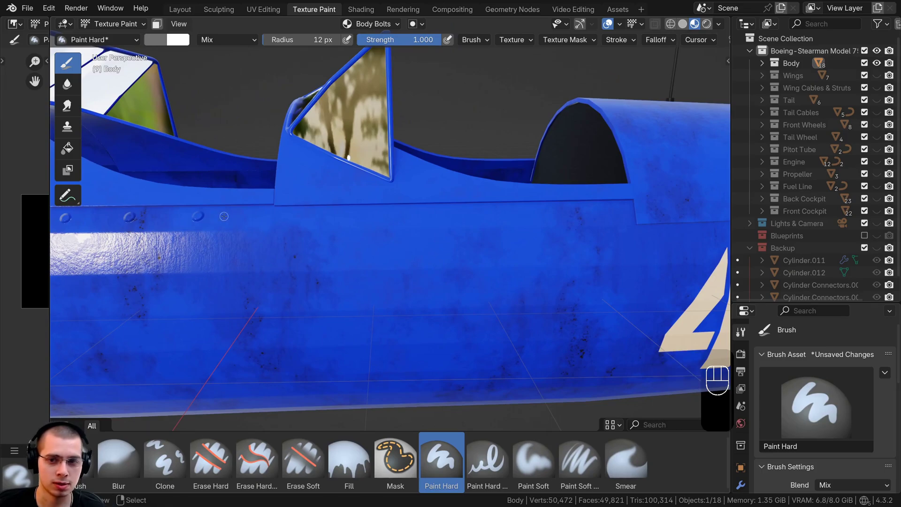
pyautogui.moveTo(396, 216); pyautogui.dragTo(582, 210)
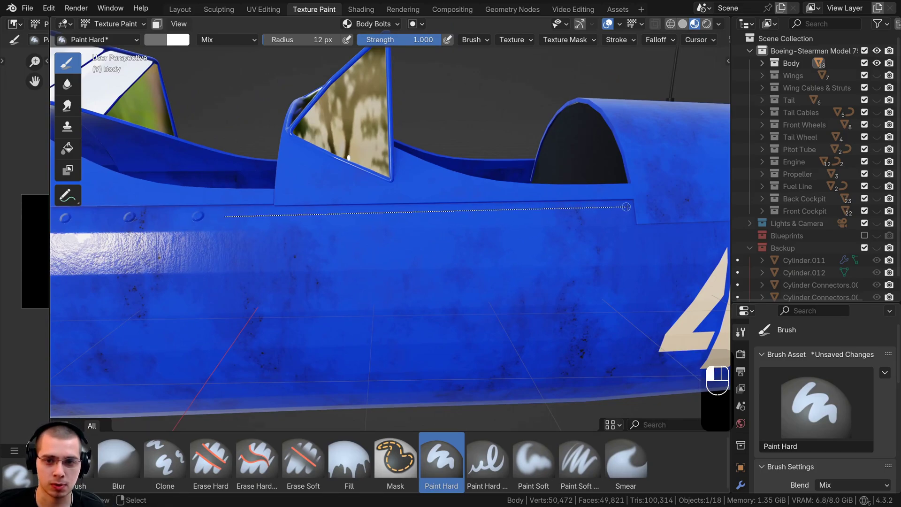
pyautogui.scroll(-5, 627, 207)
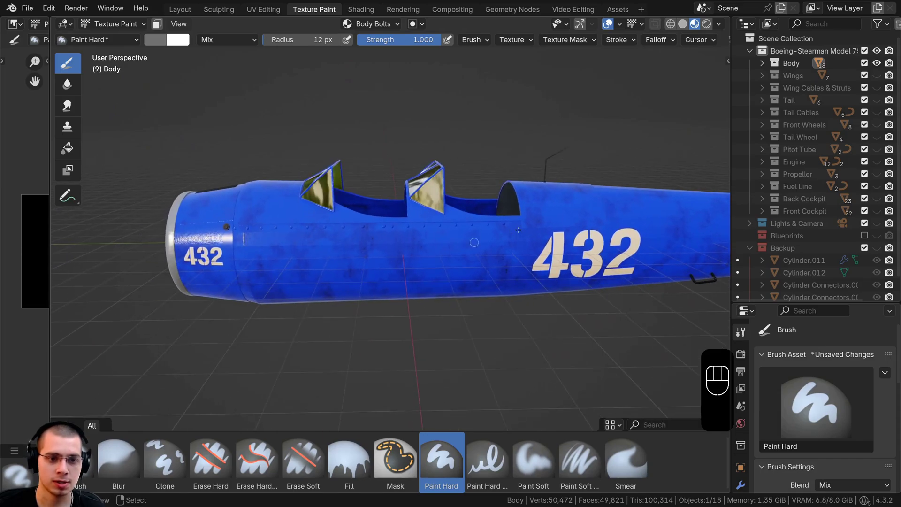
pyautogui.scroll(4, 465, 207)
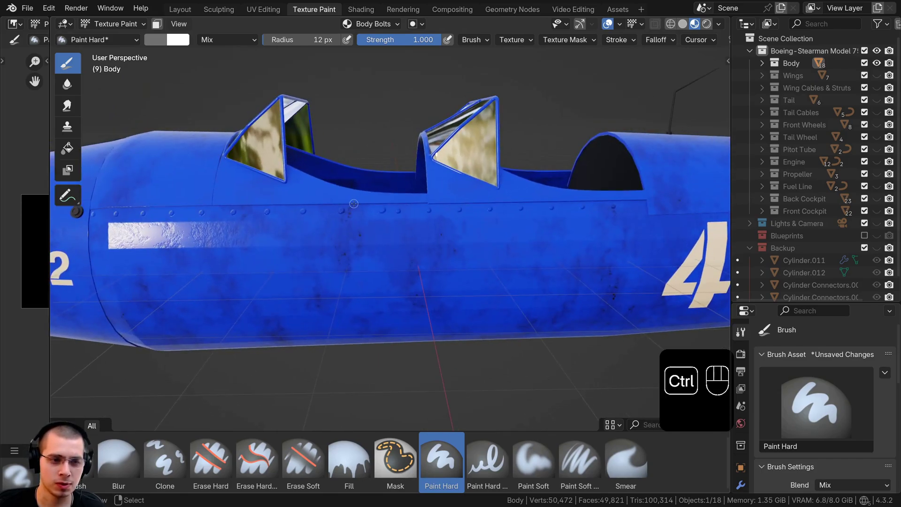
pyautogui.hotkey('ctrl', 'z')
pyautogui.hotkey('ctrl', 'z')
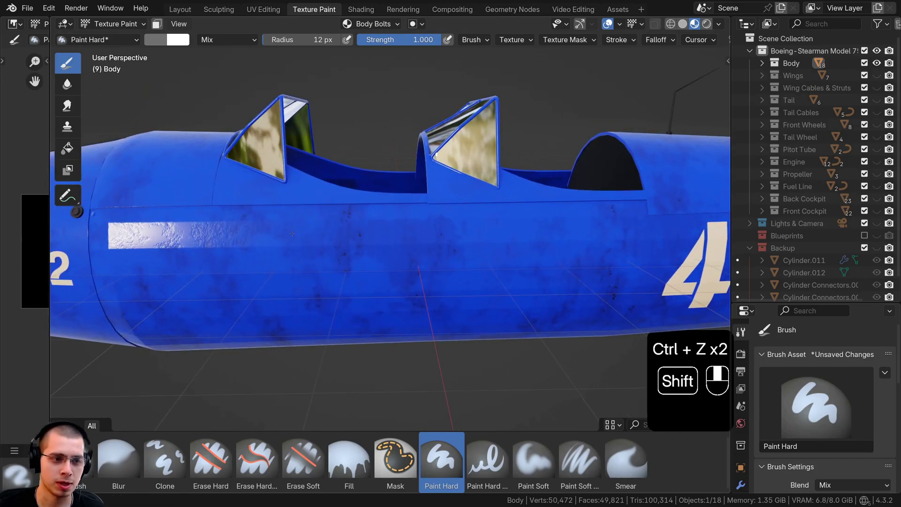
# - Paint a closer-up row of bolts in successive straight lines along the side seam, from the front bolt to behind the rear cockpit
pyautogui.scroll(3, 255, 221)
pyautogui.scroll(5, 255, 221)
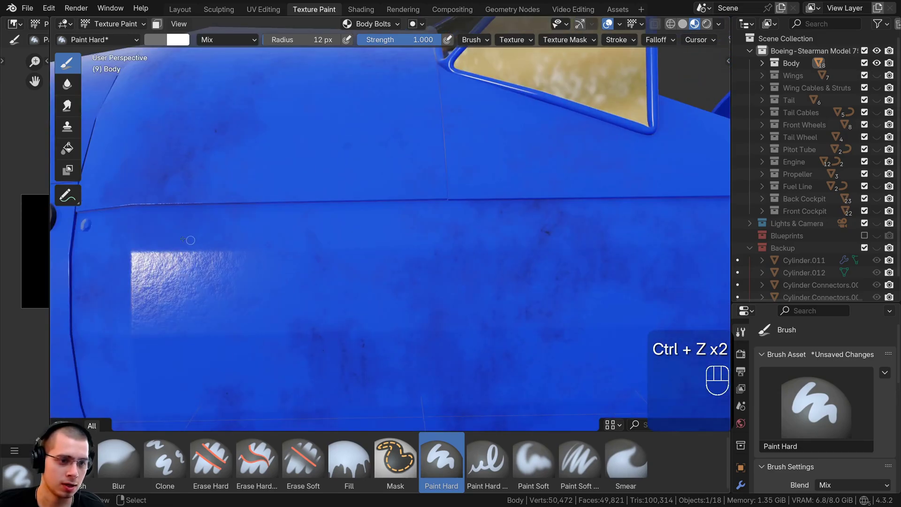
pyautogui.moveTo(86, 224); pyautogui.dragTo(541, 216)
pyautogui.keyDown('shift'); pyautogui.moveTo(541, 216); pyautogui.dragTo(163, 218, button='middle'); pyautogui.keyUp('shift')
pyautogui.moveTo(183, 216); pyautogui.dragTo(311, 220)
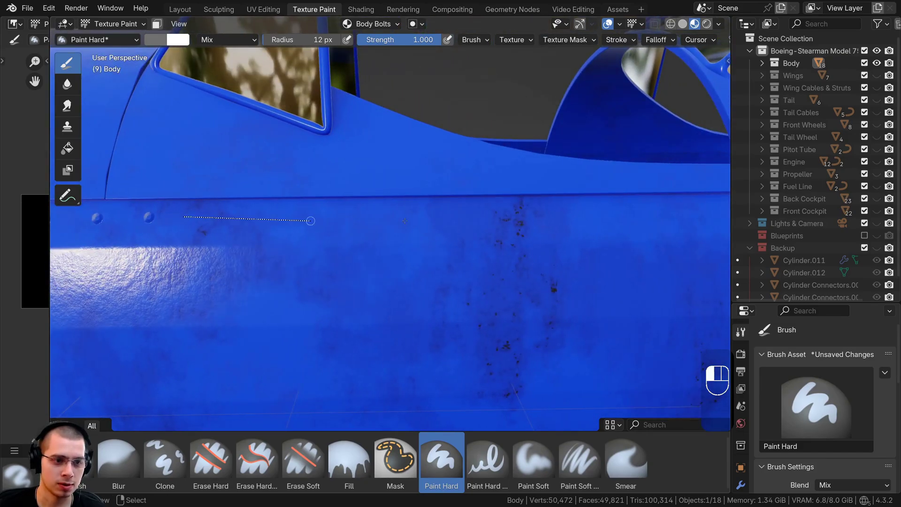
pyautogui.moveTo(611, 212); pyautogui.dragTo(611, 212)
pyautogui.moveTo(611, 212)
pyautogui.keyDown('shift'); pyautogui.mouseDown(button='middle')
pyautogui.moveTo(155, 217)
pyautogui.moveTo(261, 217)
pyautogui.mouseUp(button='middle'); pyautogui.keyUp('shift')
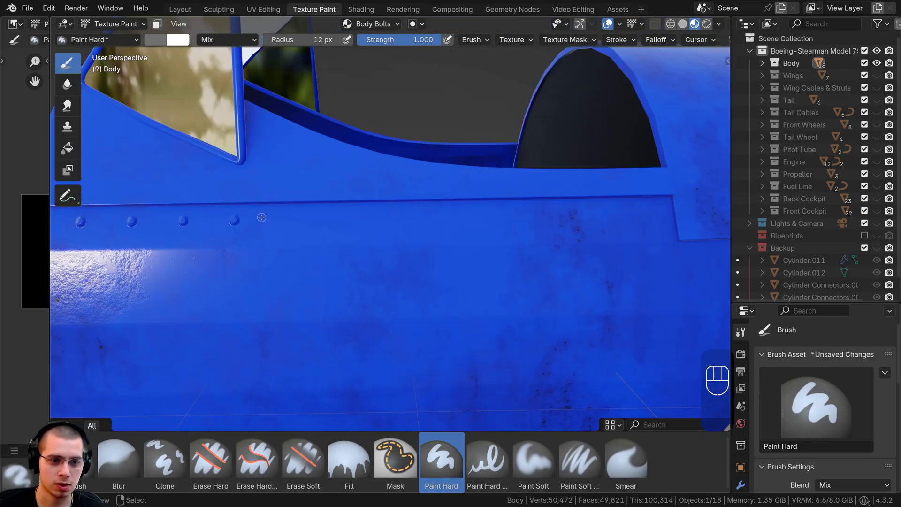
pyautogui.moveTo(624, 220); pyautogui.dragTo(668, 210)
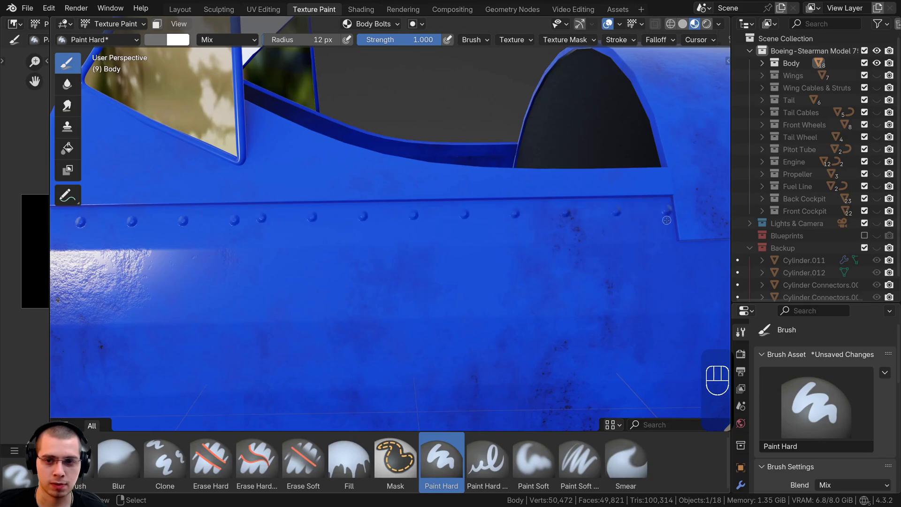
# - Examine the painted bolt row along the fuselage's side seam from several angles and distances
pyautogui.scroll(-7, 307, 250)
pyautogui.moveTo(269, 253); pyautogui.dragTo(310, 258, button='middle')
pyautogui.keyDown('shift'); pyautogui.moveTo(181, 268); pyautogui.dragTo(328, 250, button='middle'); pyautogui.keyUp('shift')
pyautogui.scroll(7, 327, 249)
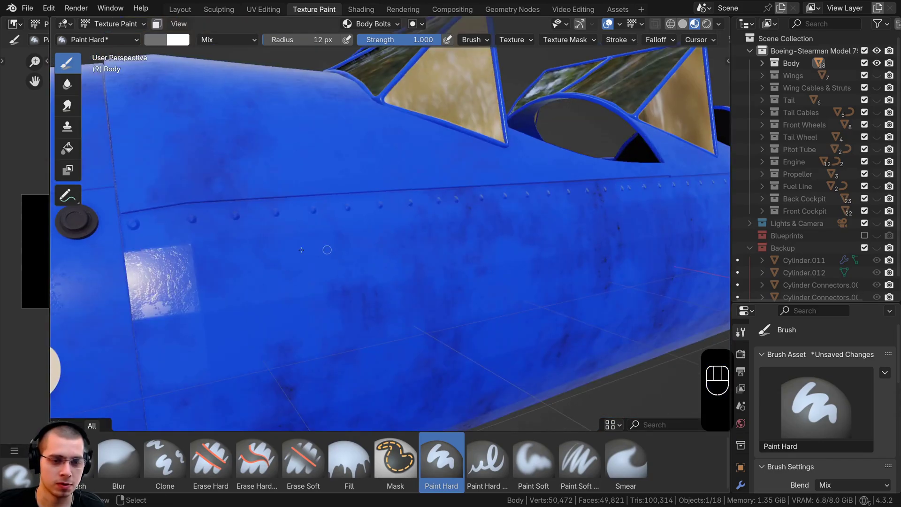
pyautogui.scroll(-3, 337, 217)
pyautogui.moveTo(337, 218); pyautogui.dragTo(300, 199, button='middle')
pyautogui.keyDown('shift'); pyautogui.moveTo(163, 287); pyautogui.dragTo(310, 295, button='middle'); pyautogui.keyUp('shift')
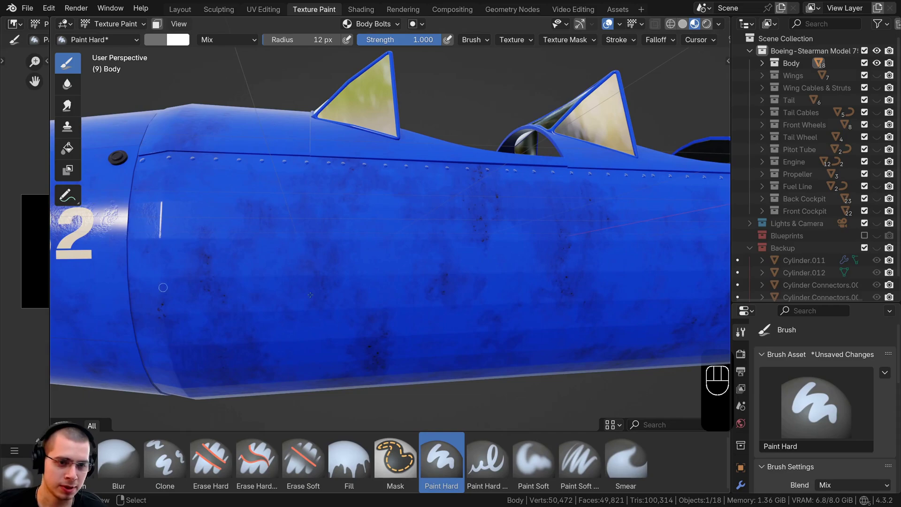
pyautogui.moveTo(318, 216); pyautogui.dragTo(218, 223, button='middle')
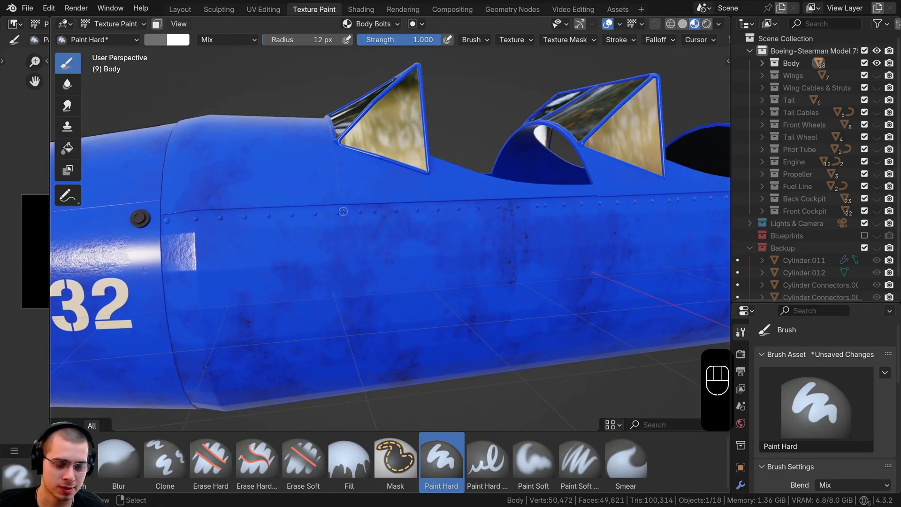
# - Change the Material Preview lighting to the city HDRI and raise its strength above 1.000 for a brighter view of the fuselage
pyautogui.click(720, 25)
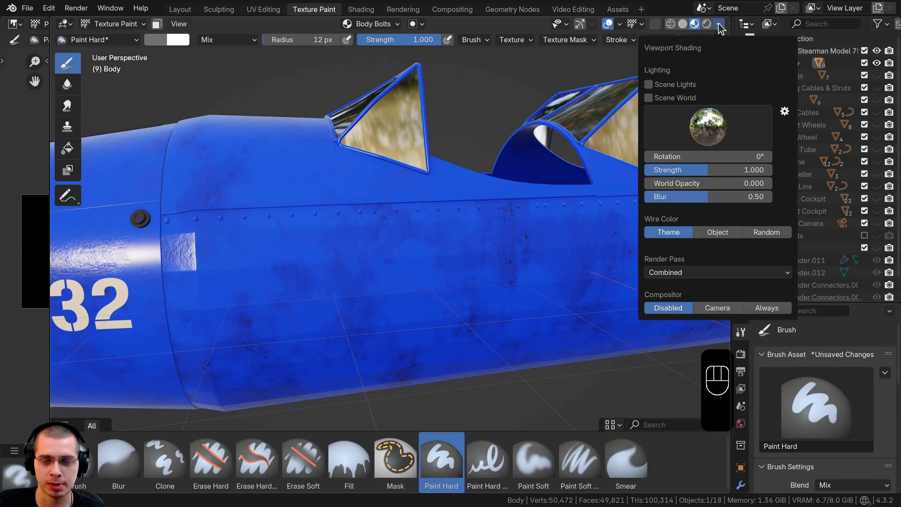
pyautogui.click(697, 121)
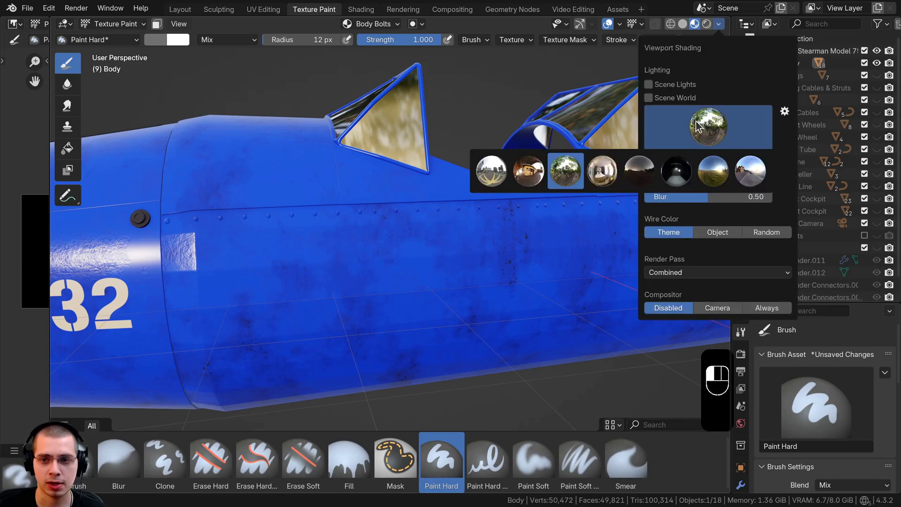
pyautogui.click(489, 173)
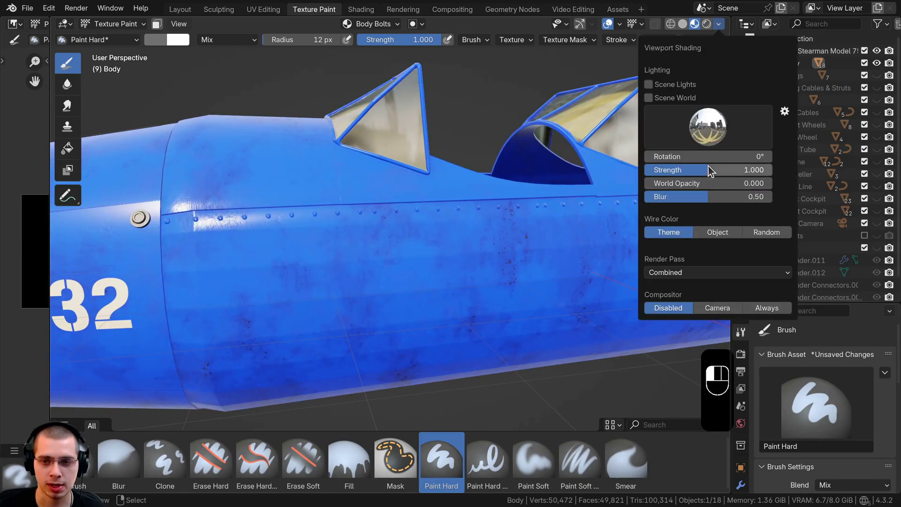
pyautogui.moveTo(708, 170); pyautogui.dragTo(773, 172)
pyautogui.scroll(8, 360, 224)
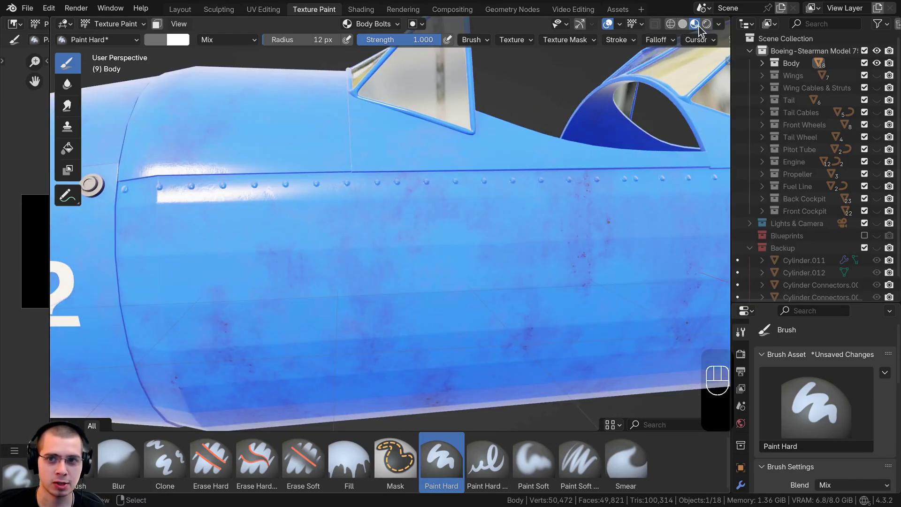
pyautogui.click(718, 24)
pyautogui.moveTo(772, 170); pyautogui.dragTo(722, 170)
pyautogui.scroll(-2, 348, 214)
pyautogui.keyDown('shift'); pyautogui.moveTo(347, 214); pyautogui.dragTo(336, 218, button='middle'); pyautogui.keyUp('shift')
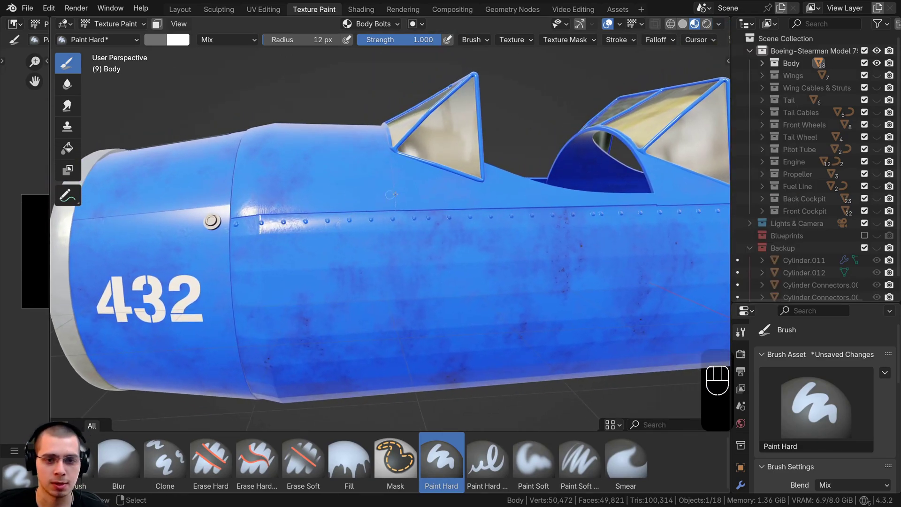
# - Paint a straight row of bolts beneath the lower edge of the panel behind the rear cockpit, above the large 432 marking
pyautogui.keyDown('shift'); pyautogui.moveTo(680, 208); pyautogui.dragTo(154, 254, button='middle'); pyautogui.keyUp('shift')
pyautogui.scroll(6, 443, 223)
pyautogui.scroll(-3, 386, 227)
pyautogui.scroll(3, 307, 235)
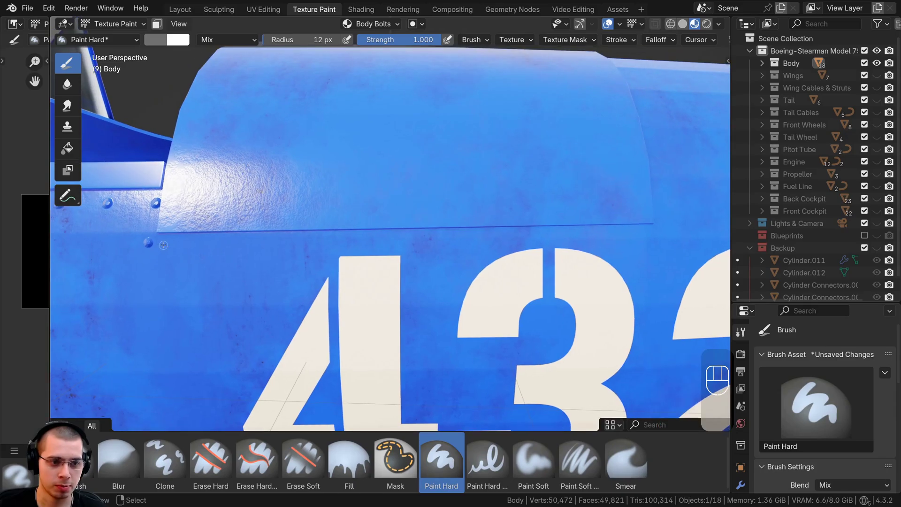
pyautogui.moveTo(492, 244); pyautogui.dragTo(666, 236)
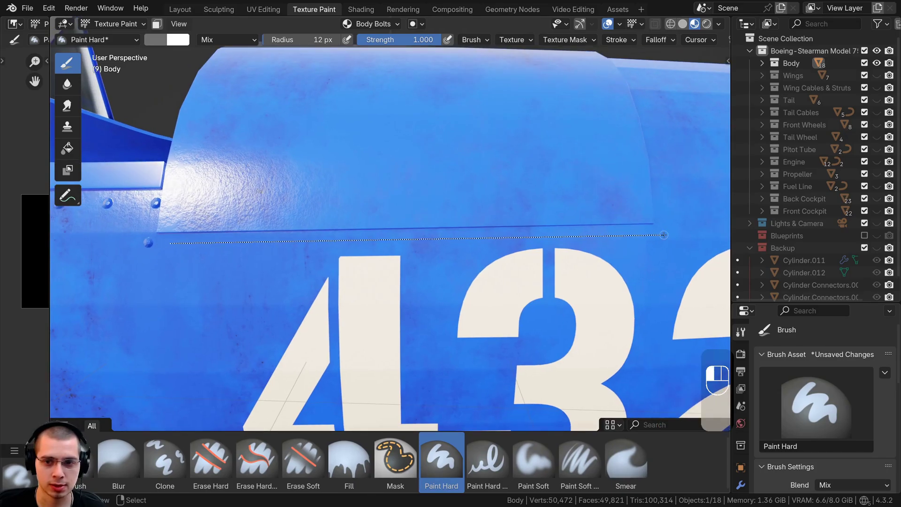
# - Paint bolts along the rear edge of the panel behind the rear cockpit, over the fuselage's top and down its other side
pyautogui.keyDown('shift'); pyautogui.moveTo(603, 244); pyautogui.dragTo(421, 277, button='middle'); pyautogui.keyUp('shift')
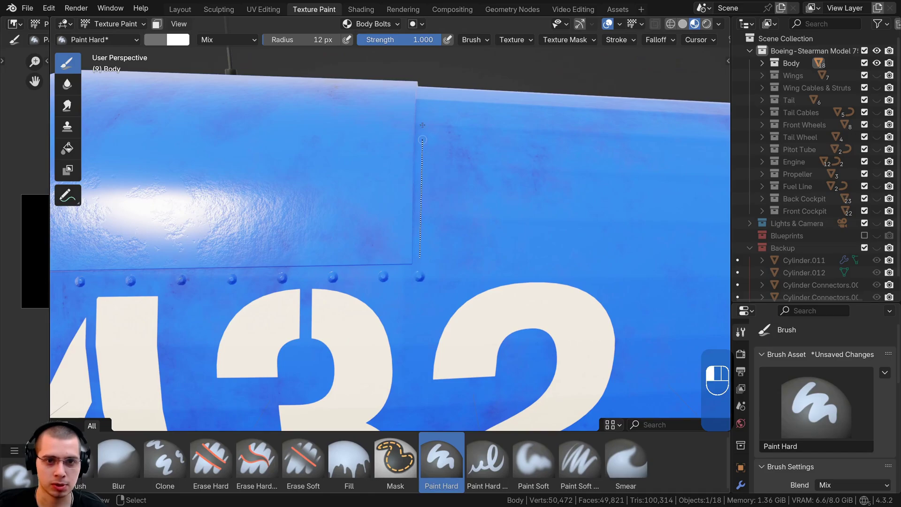
pyautogui.moveTo(422, 125); pyautogui.dragTo(423, 104)
pyautogui.moveTo(423, 106); pyautogui.dragTo(425, 158, button='middle')
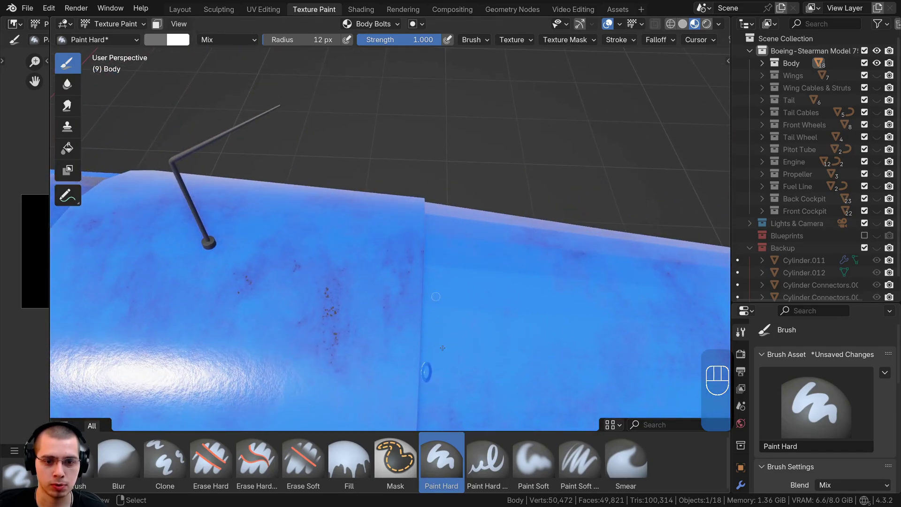
pyautogui.keyDown('shift'); pyautogui.moveTo(422, 262); pyautogui.dragTo(410, 79, button='middle'); pyautogui.keyUp('shift')
pyautogui.keyDown('shift'); pyautogui.moveTo(412, 135); pyautogui.dragTo(412, 207, button='middle'); pyautogui.keyUp('shift')
pyautogui.moveTo(406, 111); pyautogui.dragTo(406, 75, button='middle')
pyautogui.hotkey('ctrl', 'z')
pyautogui.keyDown('shift'); pyautogui.moveTo(399, 215); pyautogui.dragTo(404, 229, button='middle'); pyautogui.keyUp('shift')
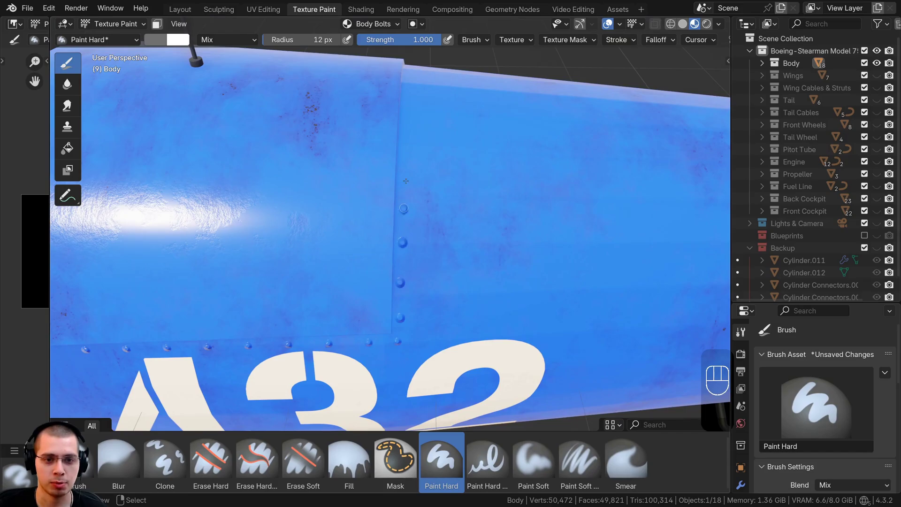
pyautogui.moveTo(406, 180); pyautogui.dragTo(383, 126, button='middle')
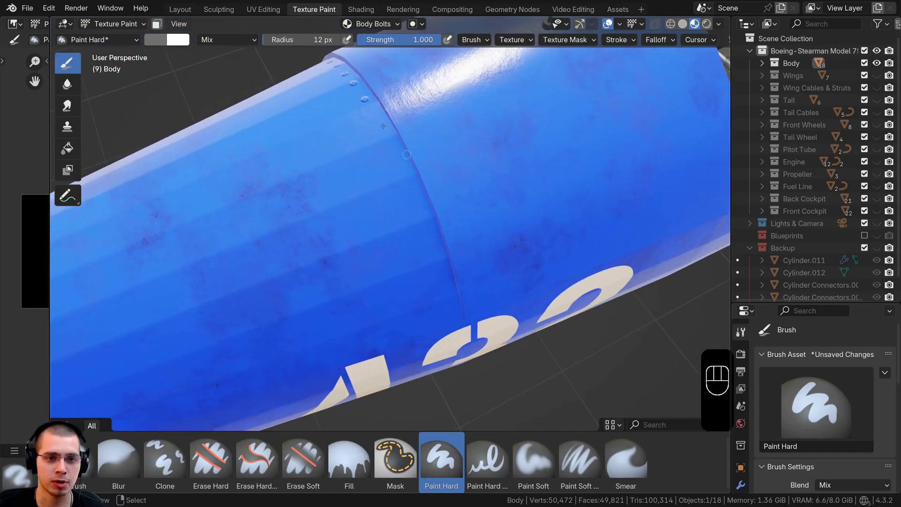
pyautogui.moveTo(434, 241); pyautogui.dragTo(361, 149, button='middle')
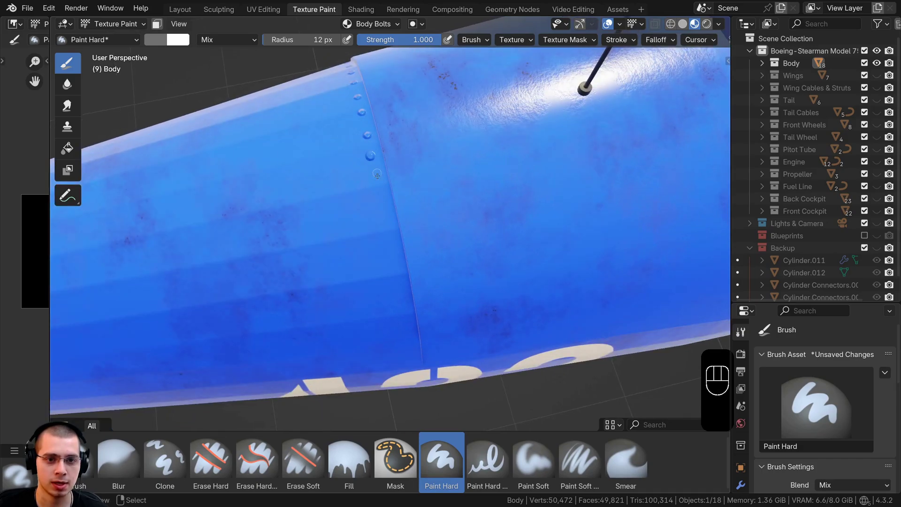
# - Paint straight rows of bolts along the side seam on the fuselage's opposite side, ending at the front panel edge
pyautogui.moveTo(384, 233); pyautogui.dragTo(148, 203, button='middle')
pyautogui.scroll(2, 148, 203)
pyautogui.keyDown('shift'); pyautogui.moveTo(569, 176); pyautogui.dragTo(124, 240, button='middle'); pyautogui.keyUp('shift')
pyautogui.moveTo(480, 240)
pyautogui.mouseDown()
pyautogui.moveTo(606, 227)
pyautogui.moveTo(615, 217)
pyautogui.mouseUp()
pyautogui.keyDown('shift'); pyautogui.moveTo(607, 215); pyautogui.dragTo(290, 237, button='middle'); pyautogui.keyUp('shift')
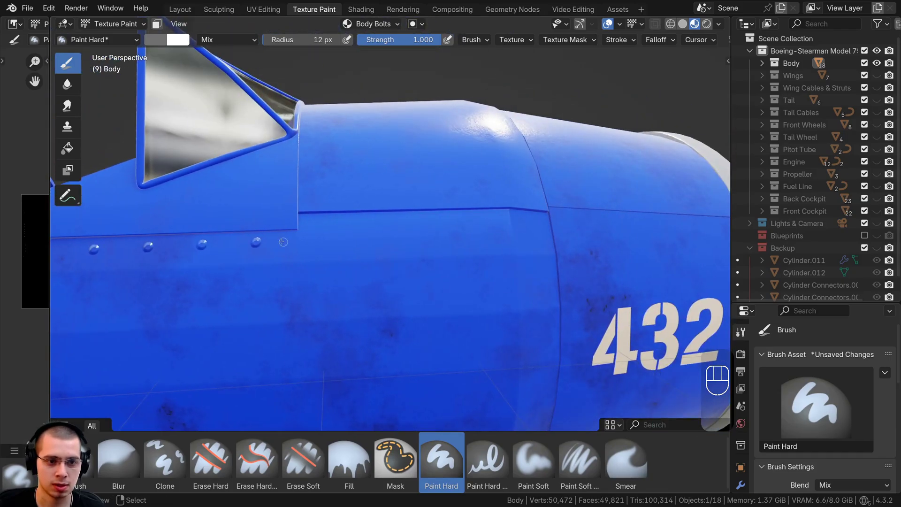
pyautogui.moveTo(414, 236); pyautogui.dragTo(538, 229)
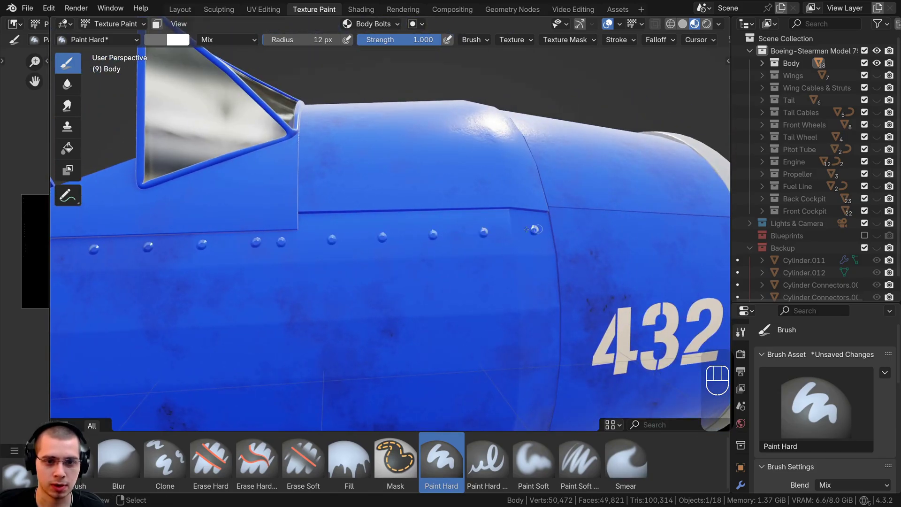
pyautogui.scroll(-5, 431, 256)
pyautogui.moveTo(432, 255); pyautogui.dragTo(575, 247, button='middle')
pyautogui.scroll(2, 352, 217)
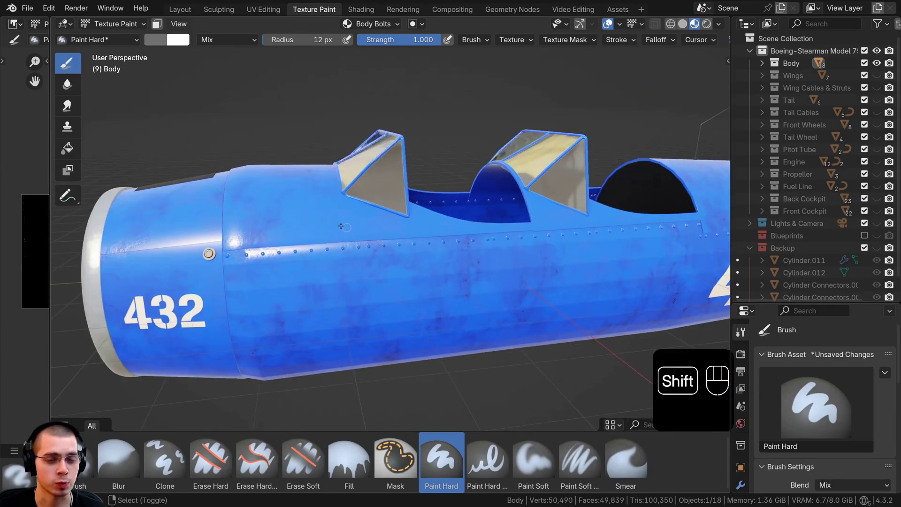
# - Enlarge the image editor beside the viewport and start saving the Body Bolts texture as a new image file
pyautogui.keyDown('shift'); pyautogui.moveTo(352, 217); pyautogui.dragTo(343, 217, button='middle'); pyautogui.keyUp('shift')
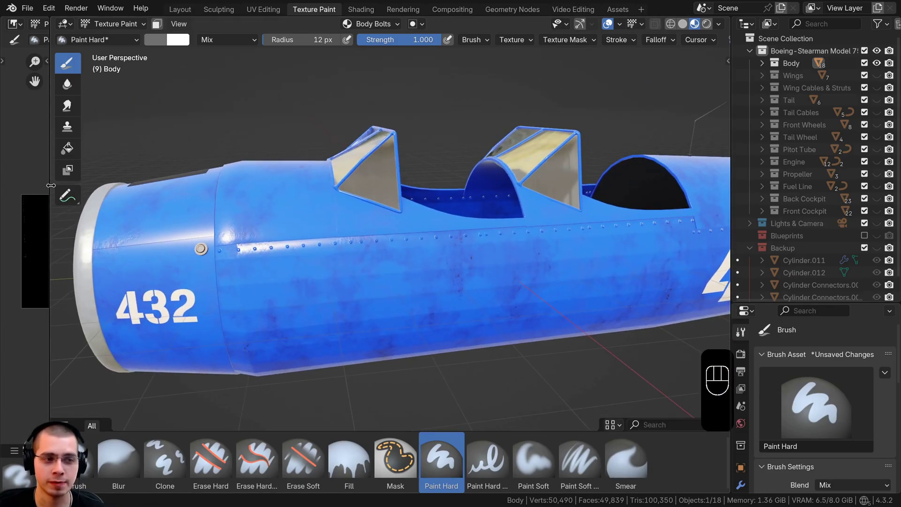
pyautogui.moveTo(49, 189); pyautogui.dragTo(341, 206)
pyautogui.scroll(3, 510, 254)
pyautogui.scroll(3, 172, 245)
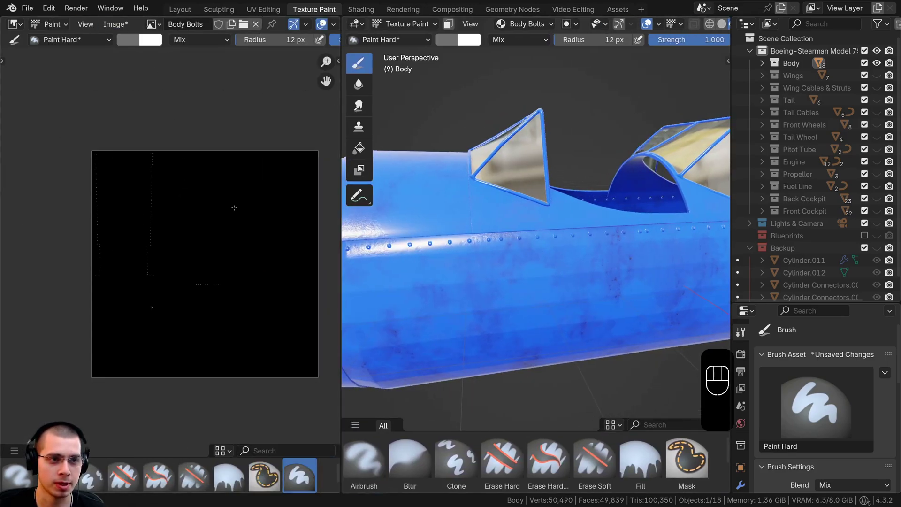
pyautogui.click(112, 23)
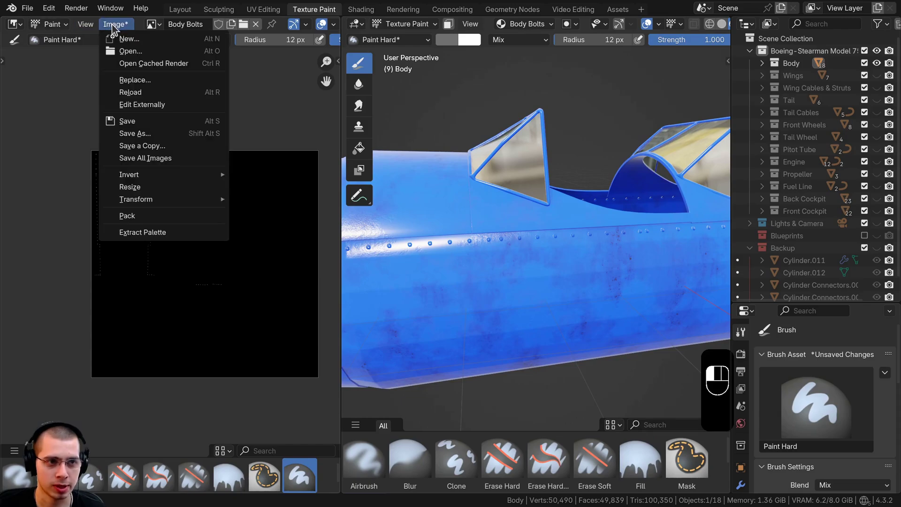
pyautogui.click(147, 134)
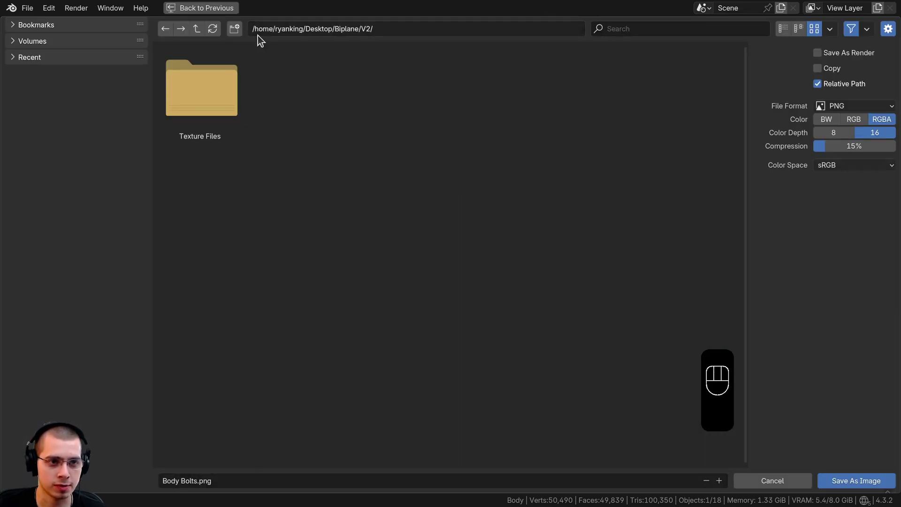
# - Create a folder named Texture Painted Maps inside V2 and save Body Bolts.png in it as a 16-bit RGBA PNG
pyautogui.click(234, 29)
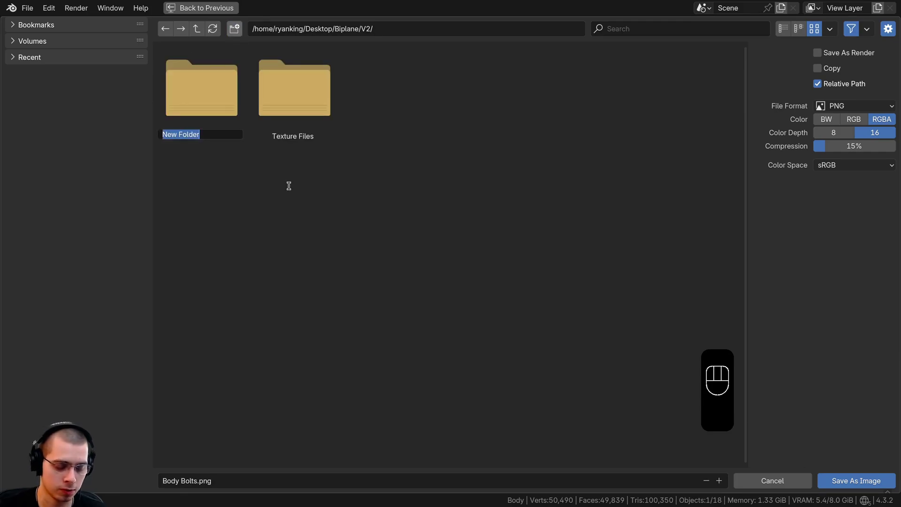
pyautogui.write('Textur')
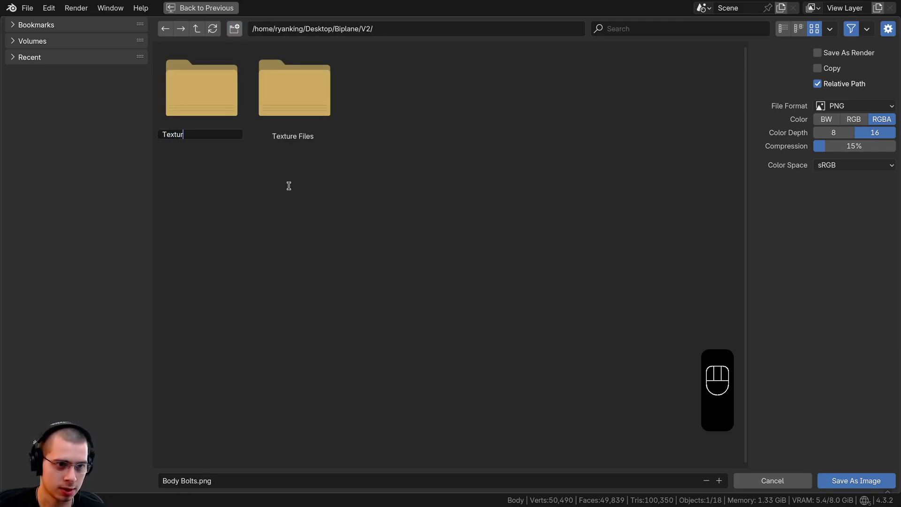
pyautogui.write('e Painted ma')
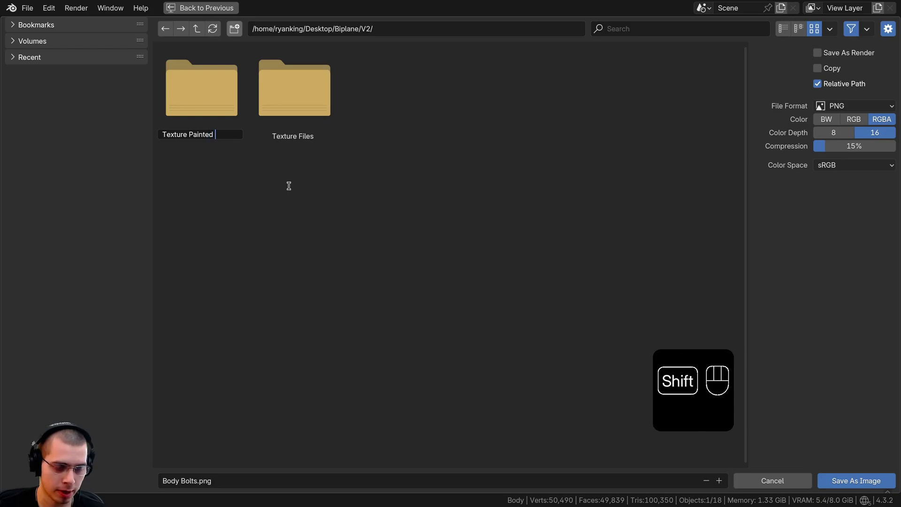
pyautogui.press('BackSpace')
pyautogui.press('BackSpace')
pyautogui.write('Maps')
pyautogui.press('Return')
pyautogui.doubleClick(321, 80)
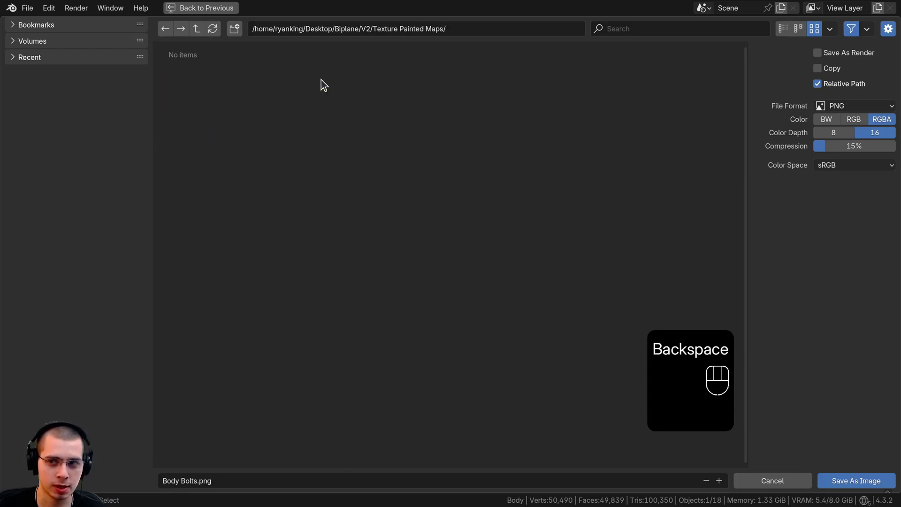
pyautogui.click(841, 479)
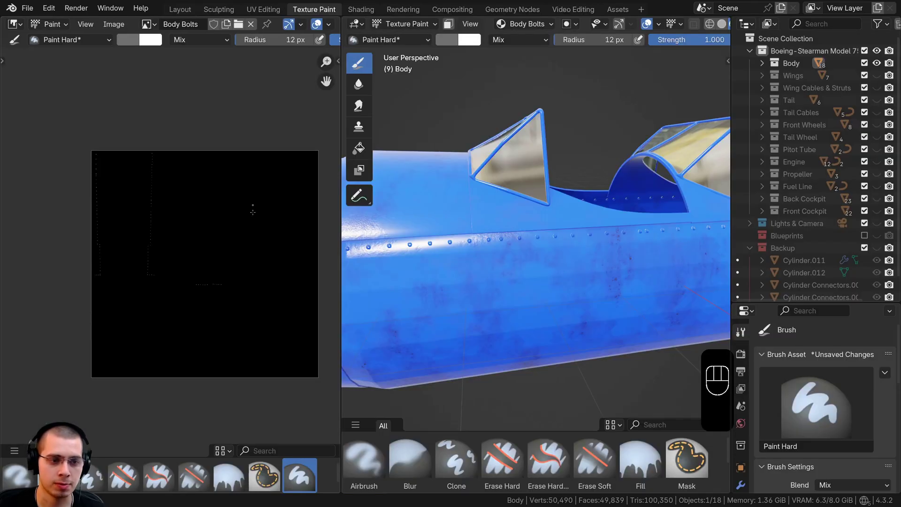
# - Switch to the Shading workspace and select the front fuselage plate carrying the 432 marking to review its Plane Body Front nodes
pyautogui.moveTo(588, 247); pyautogui.dragTo(559, 254, button='middle')
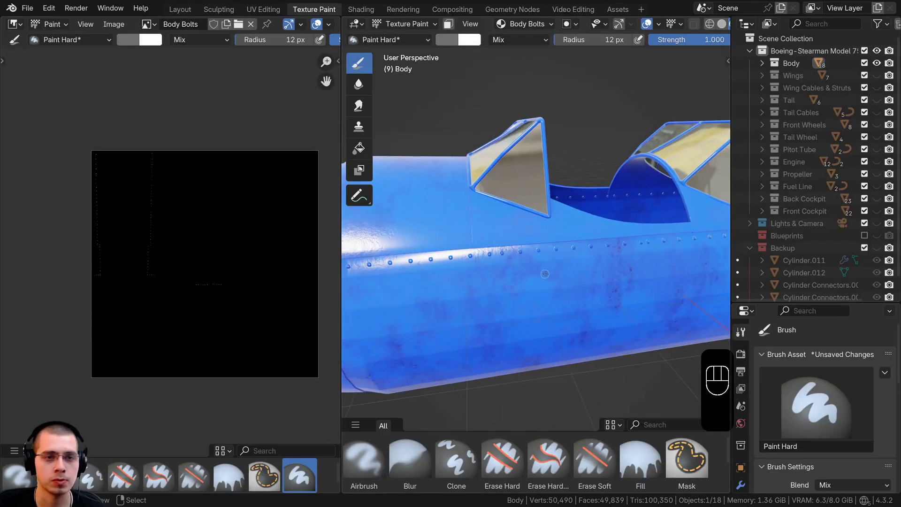
pyautogui.click(361, 10)
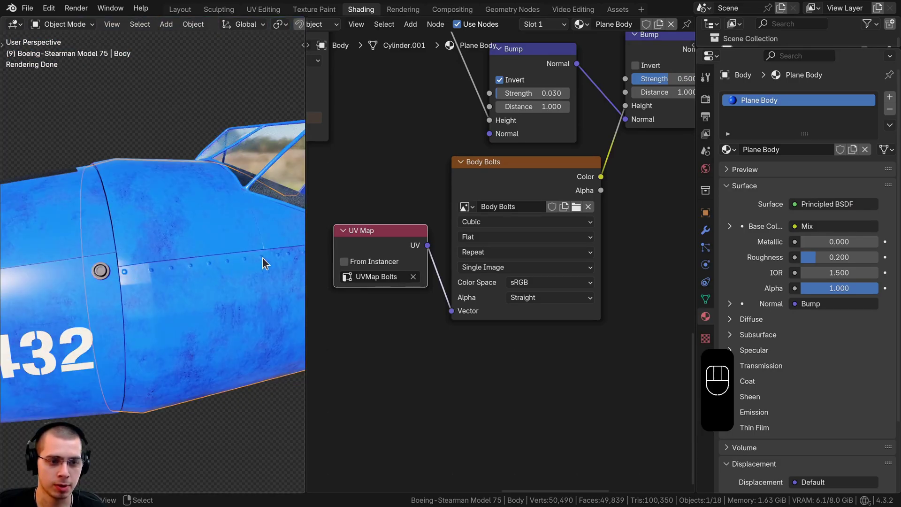
pyautogui.keyDown('shift'); pyautogui.moveTo(262, 258); pyautogui.dragTo(228, 257, button='middle'); pyautogui.keyUp('shift')
pyautogui.press('a')
pyautogui.press('a')
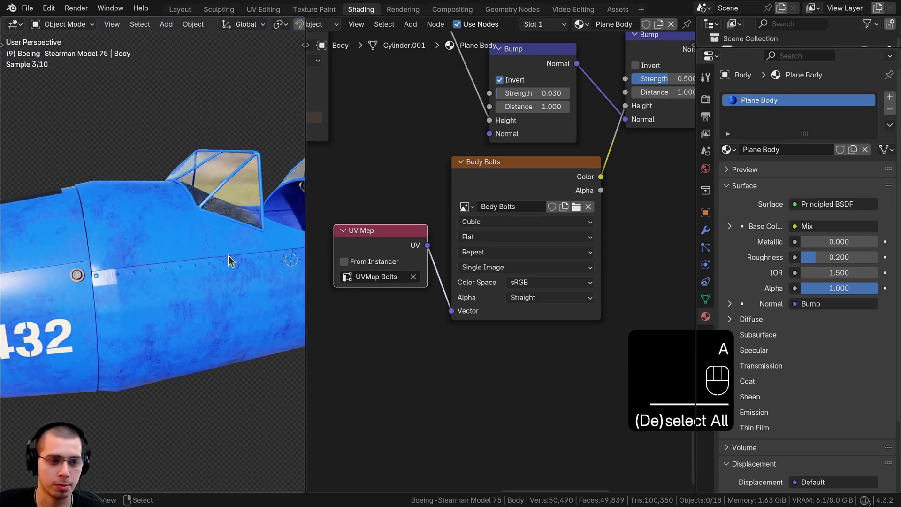
pyautogui.keyDown('shift'); pyautogui.moveTo(116, 273); pyautogui.dragTo(147, 284, button='middle'); pyautogui.keyUp('shift')
pyautogui.scroll(2, 143, 241)
pyautogui.moveTo(77, 186); pyautogui.dragTo(136, 223, button='middle')
pyautogui.click(107, 182)
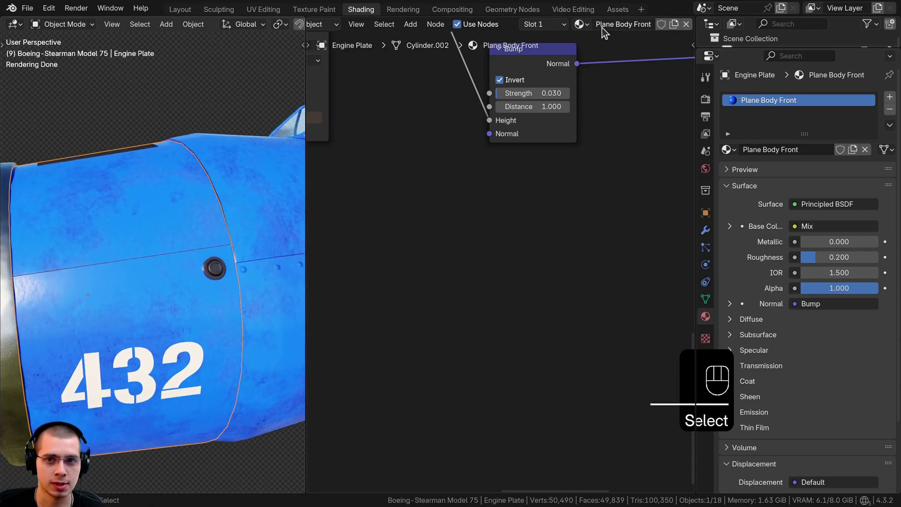
pyautogui.moveTo(634, 21); pyautogui.dragTo(597, 38, button='middle')
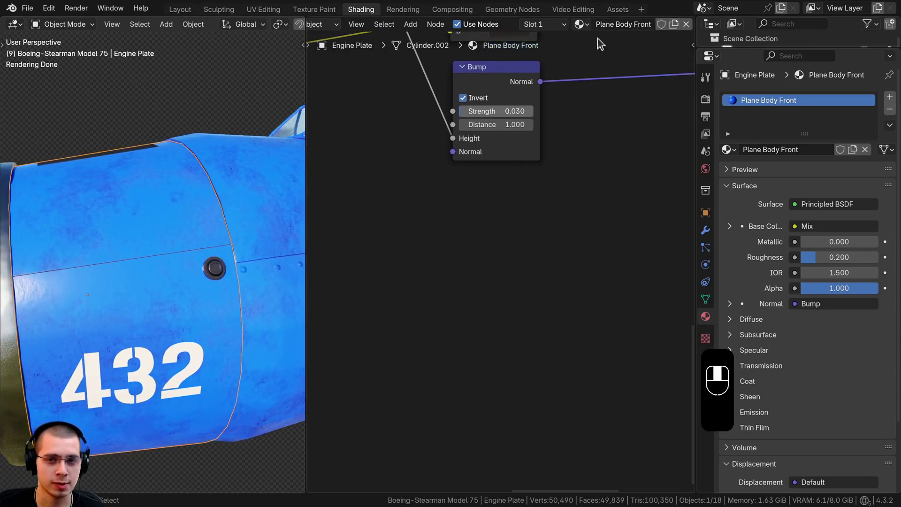
pyautogui.scroll(-3, 514, 153)
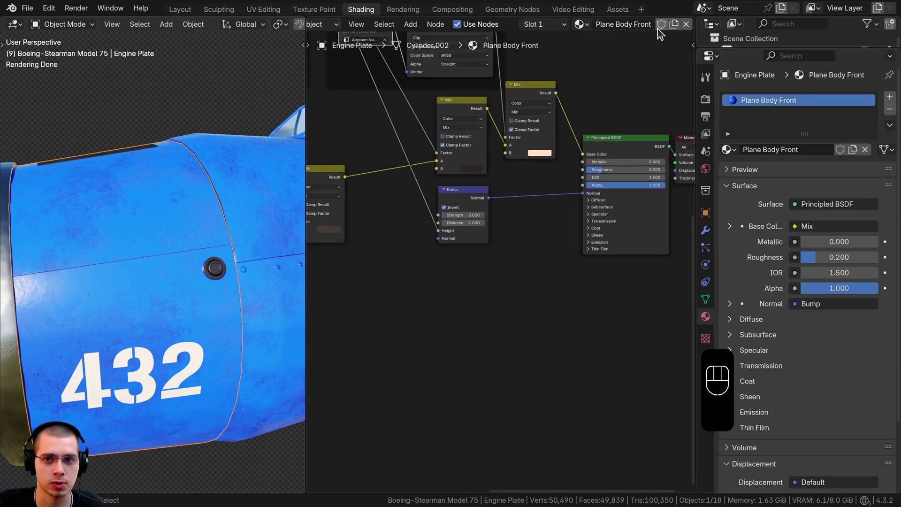
pyautogui.scroll(-3, 559, 197)
pyautogui.keyDown('shift'); pyautogui.moveTo(300, 317); pyautogui.dragTo(251, 304, button='middle'); pyautogui.keyUp('shift')
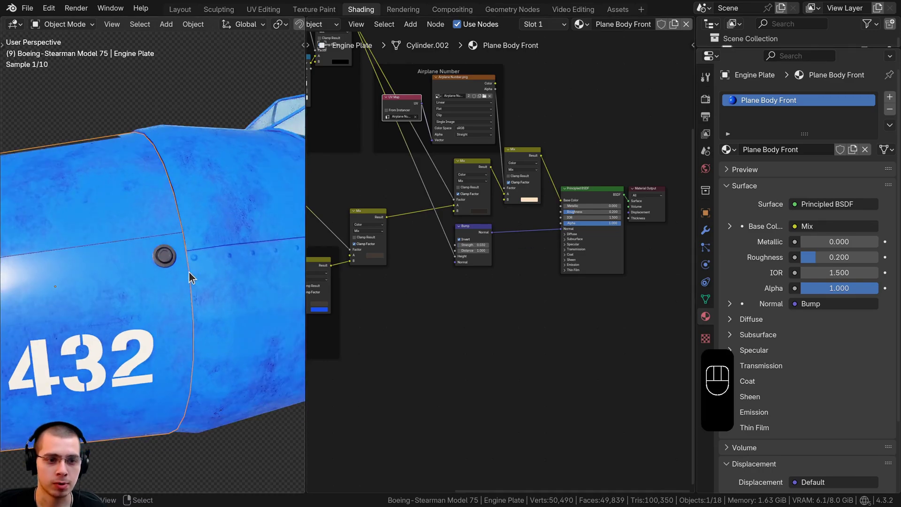
# - Copy the UV Map, Body Bolts image texture and 0.500-strength Bump nodes from the main fuselage's Plane Body material
pyautogui.click(200, 281)
pyautogui.scroll(2, 477, 316)
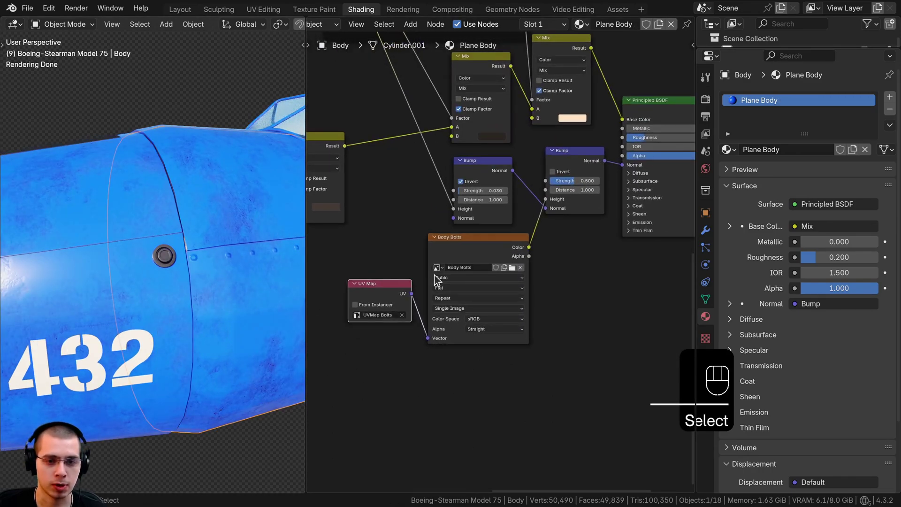
pyautogui.keyDown('shift'); pyautogui.click(463, 241); pyautogui.keyUp('shift')
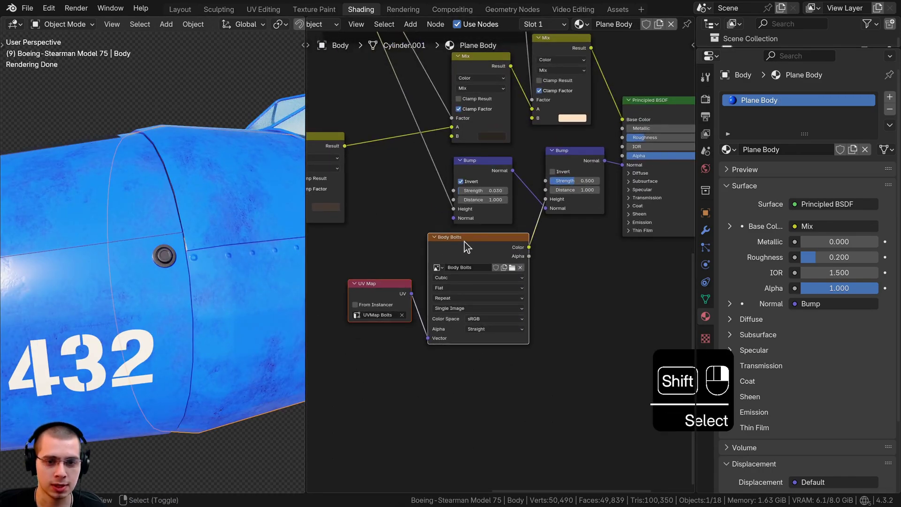
pyautogui.keyDown('shift'); pyautogui.click(573, 165); pyautogui.keyUp('shift')
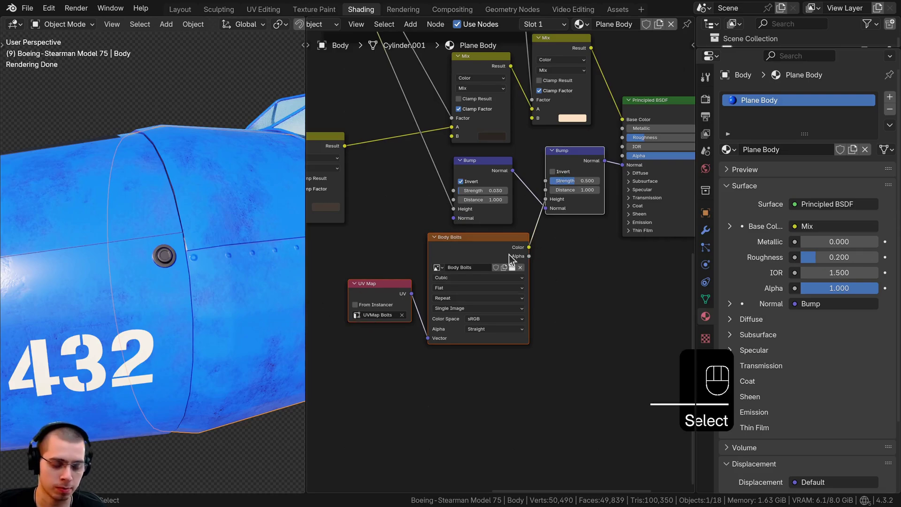
pyautogui.hotkey('ctrl', 'c')
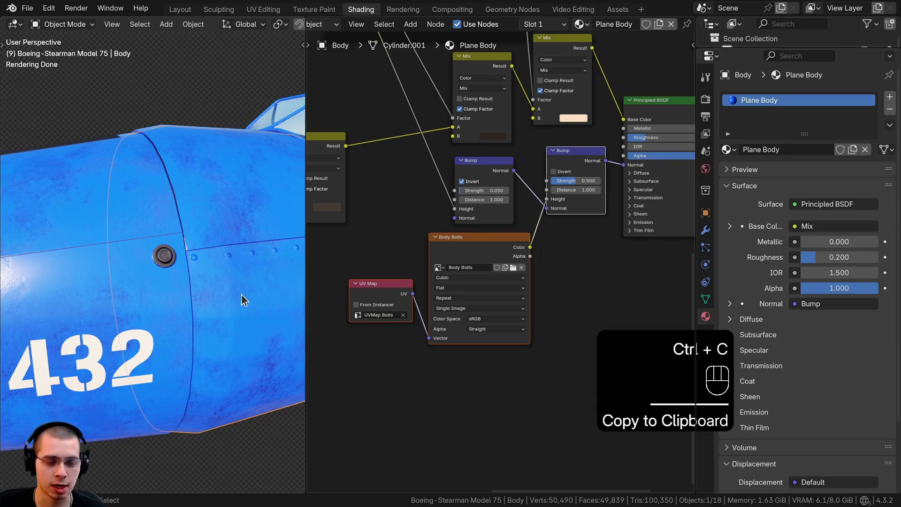
# - Paste the copied bolt nodes into the front plate's Plane Body Front material and place them below its existing Bump node
pyautogui.keyDown('shift'); pyautogui.moveTo(108, 255); pyautogui.dragTo(145, 247, button='middle'); pyautogui.keyUp('shift')
pyautogui.rightClick(108, 165)
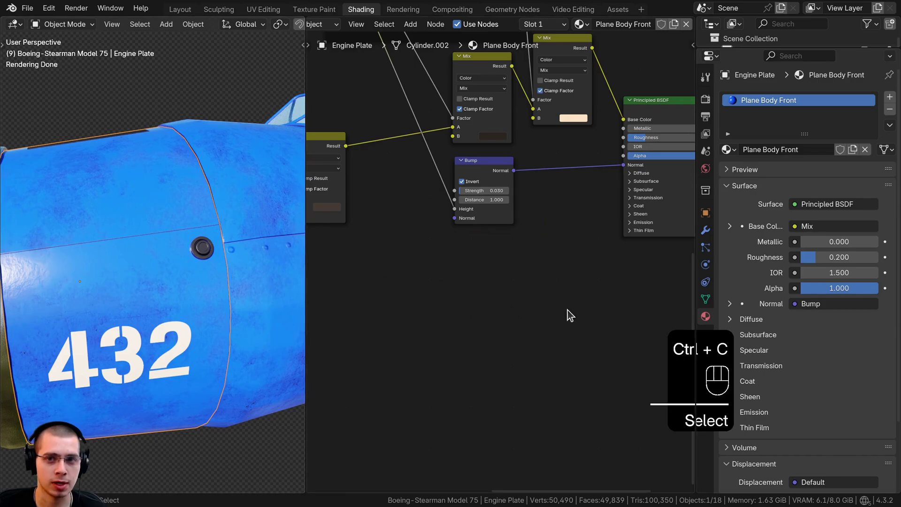
pyautogui.moveTo(549, 283); pyautogui.dragTo(546, 280, button='middle')
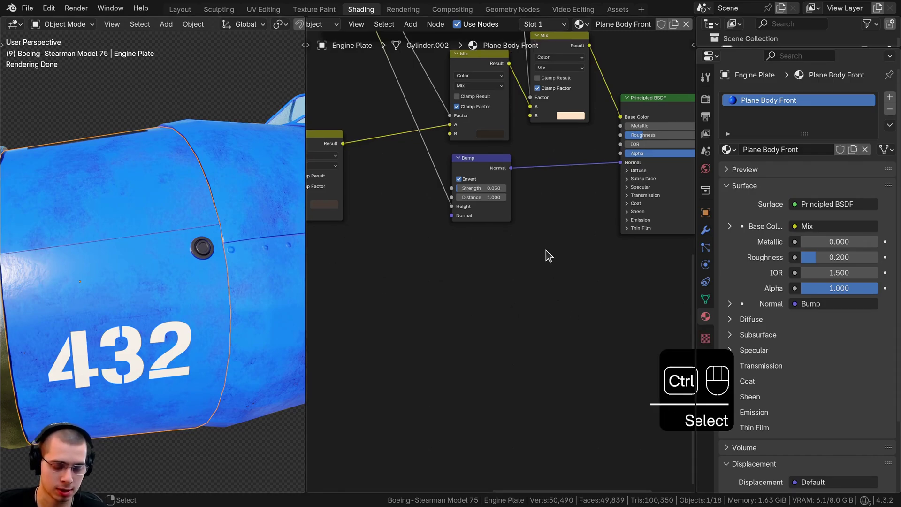
pyautogui.hotkey('ctrl', 'b')
pyautogui.hotkey('ctrl', 'v')
pyautogui.press('g')
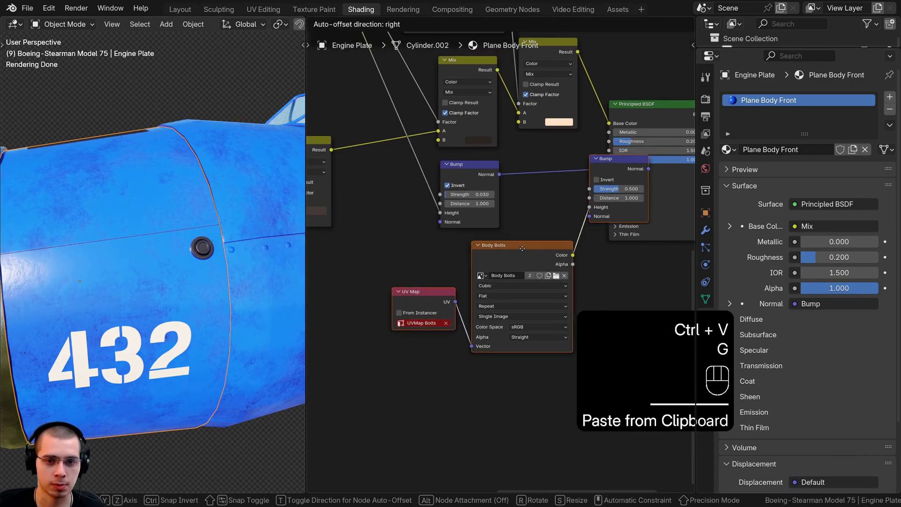
pyautogui.click(452, 278)
# - Wire the pasted Bump node between the existing Bump node's normal output and the Principled BSDF's Normal input
pyautogui.press('a')
pyautogui.scroll(2, 500, 261)
pyautogui.moveTo(499, 159); pyautogui.dragTo(523, 243)
pyautogui.moveTo(579, 197); pyautogui.dragTo(615, 162)
pyautogui.moveTo(545, 186); pyautogui.dragTo(561, 164)
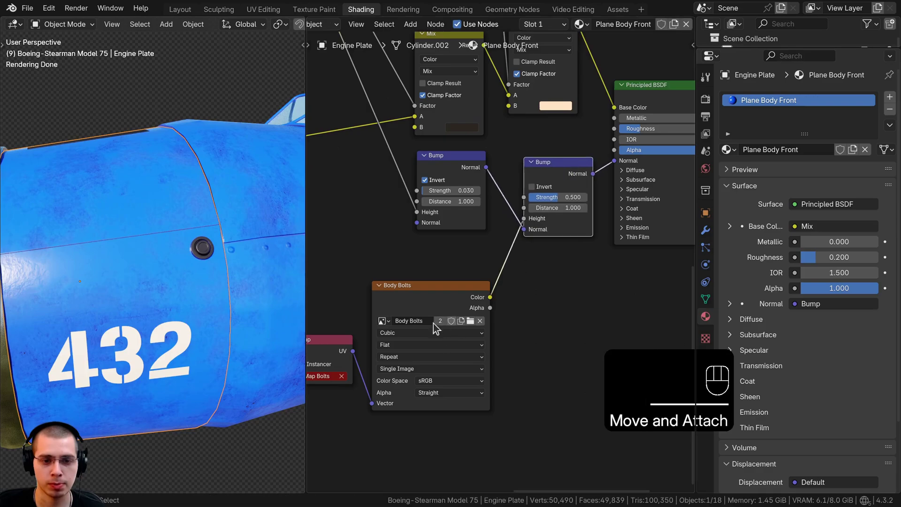
# - Replace the pasted texture's image with a new black 4096 × 4096 px, 32-bit float image named Plane Body Front Bolts
pyautogui.moveTo(314, 373); pyautogui.dragTo(420, 293, button='middle')
pyautogui.scroll(2, 413, 344)
pyautogui.scroll(1, 412, 355)
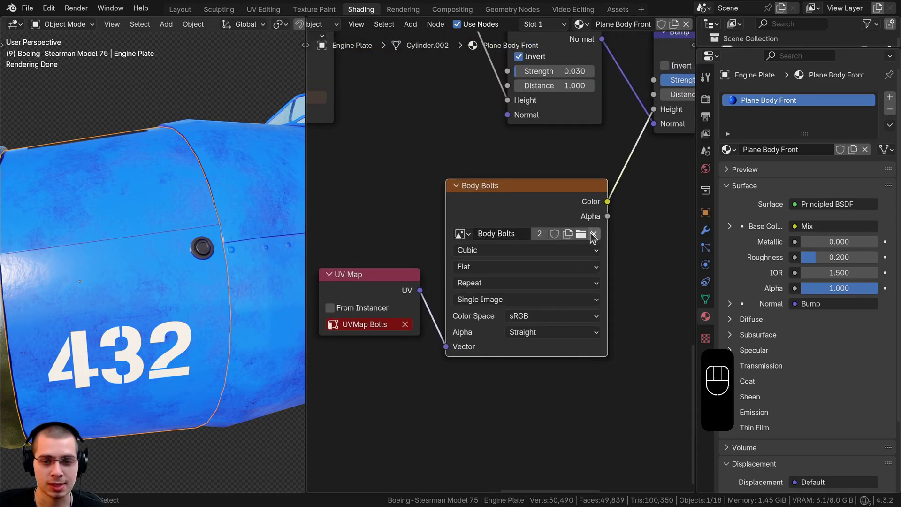
pyautogui.click(594, 234)
pyautogui.moveTo(505, 252); pyautogui.dragTo(505, 197, button='middle')
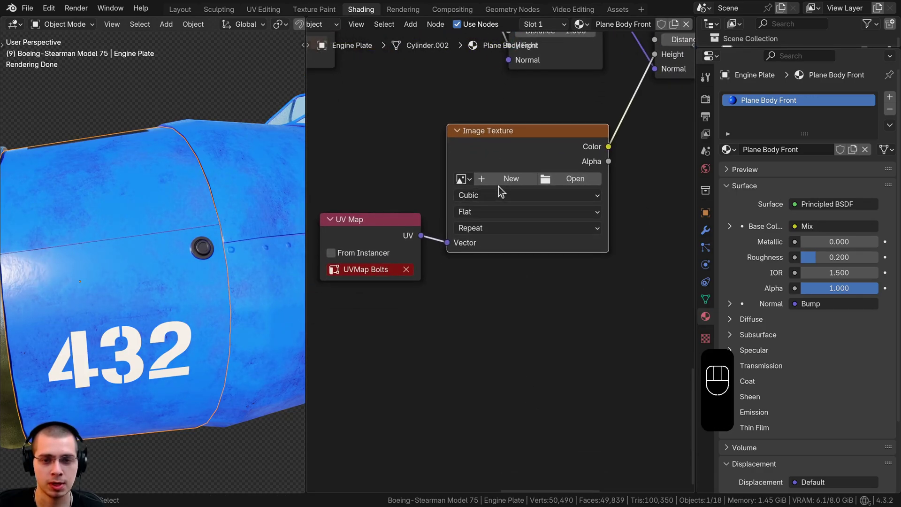
pyautogui.click(505, 178)
pyautogui.write('Plane Body Front Bolts')
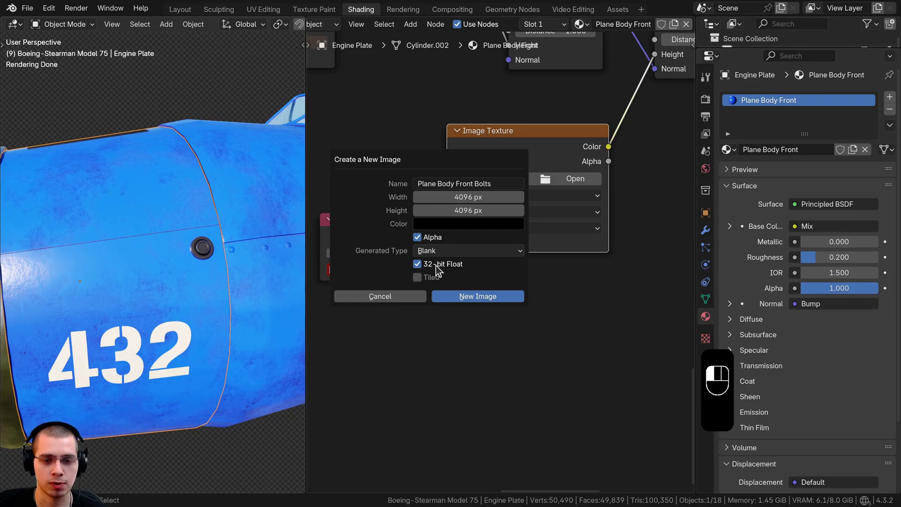
pyautogui.click(482, 298)
# - Add a UV map named UVMap Bolts to the Engine Plate mesh, matching the name used in the UV Map node
pyautogui.scroll(2, 467, 251)
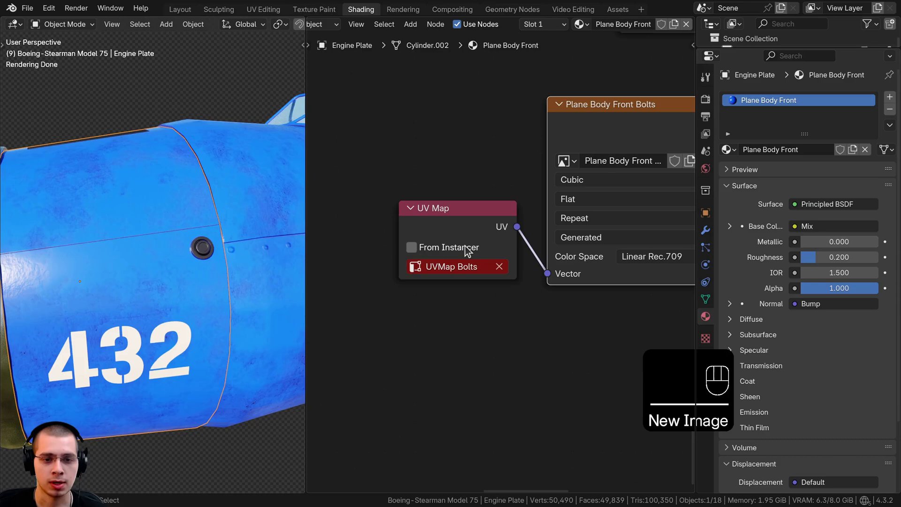
pyautogui.moveTo(467, 251); pyautogui.dragTo(444, 254)
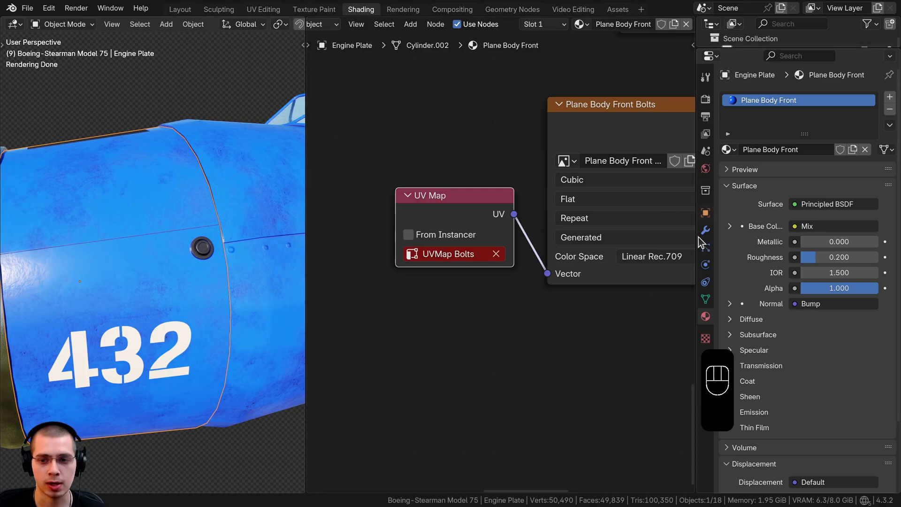
pyautogui.click(706, 299)
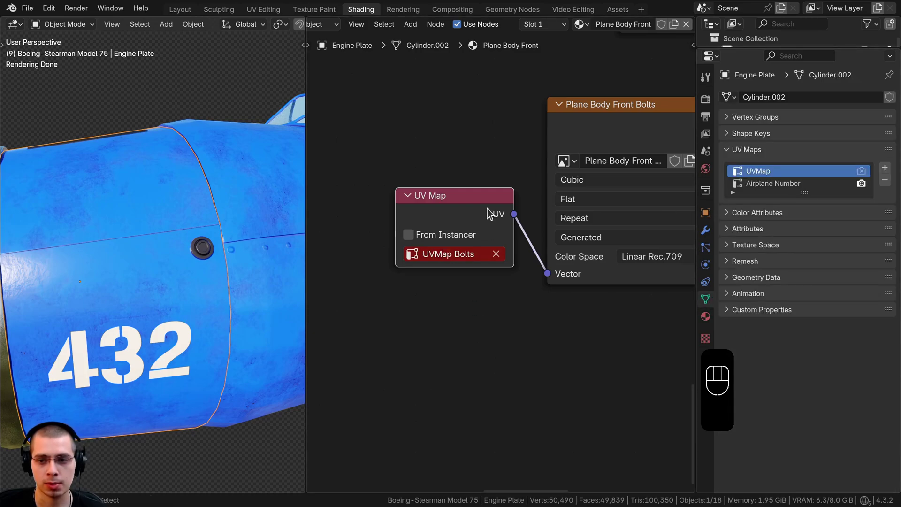
pyautogui.click(884, 167)
pyautogui.doubleClick(772, 196)
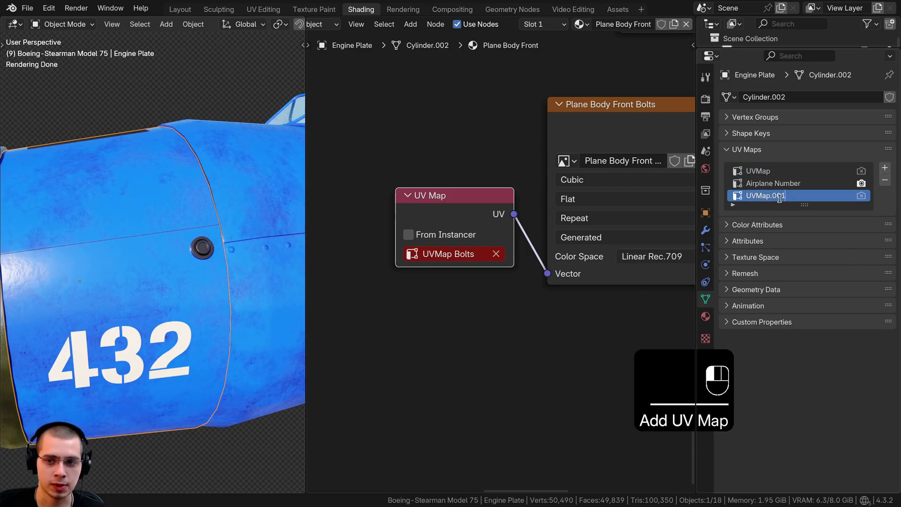
pyautogui.press('BackSpace')
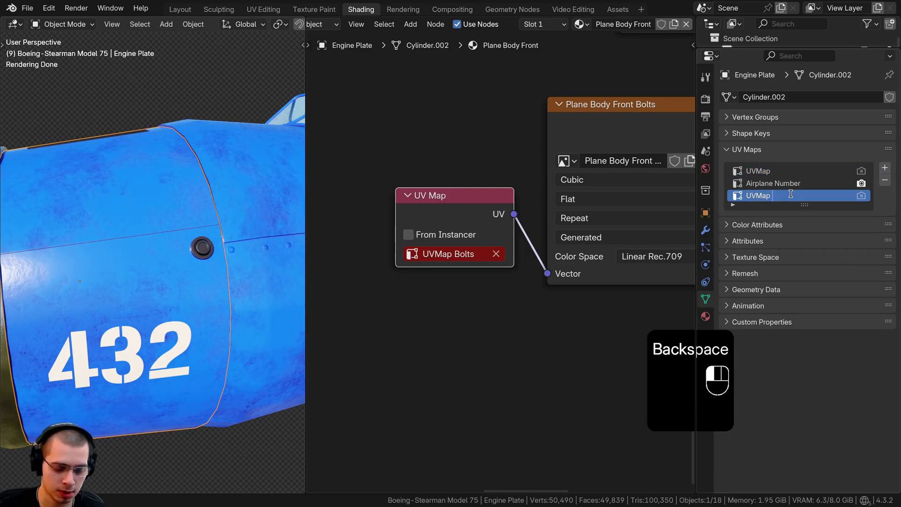
pyautogui.write('Bolts')
pyautogui.press('Return')
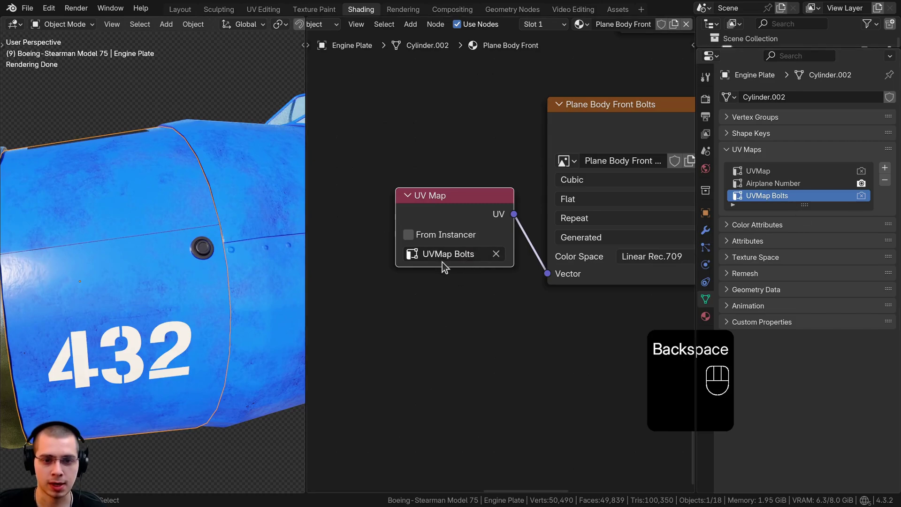
pyautogui.moveTo(488, 247); pyautogui.dragTo(497, 244)
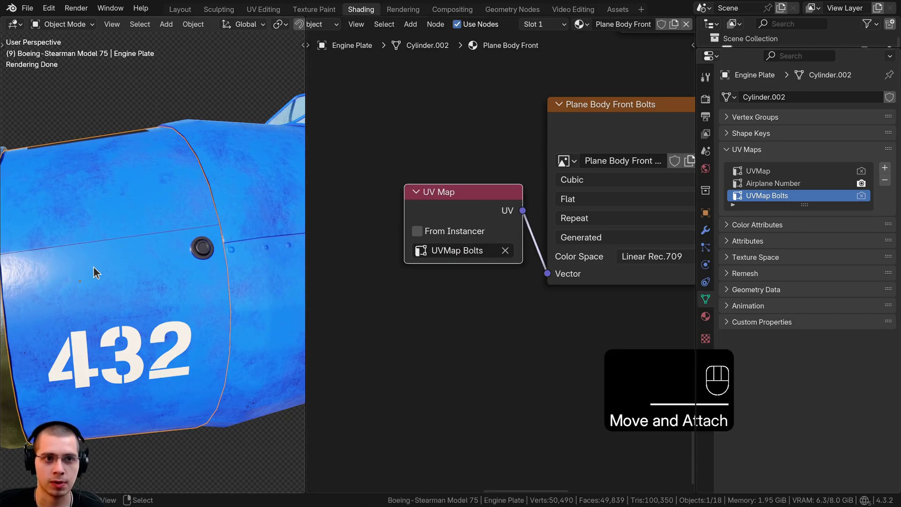
# - Unwrap the whole Engine Plate mesh onto its UVMap Bolts map with Smart UV Project
pyautogui.click(263, 9)
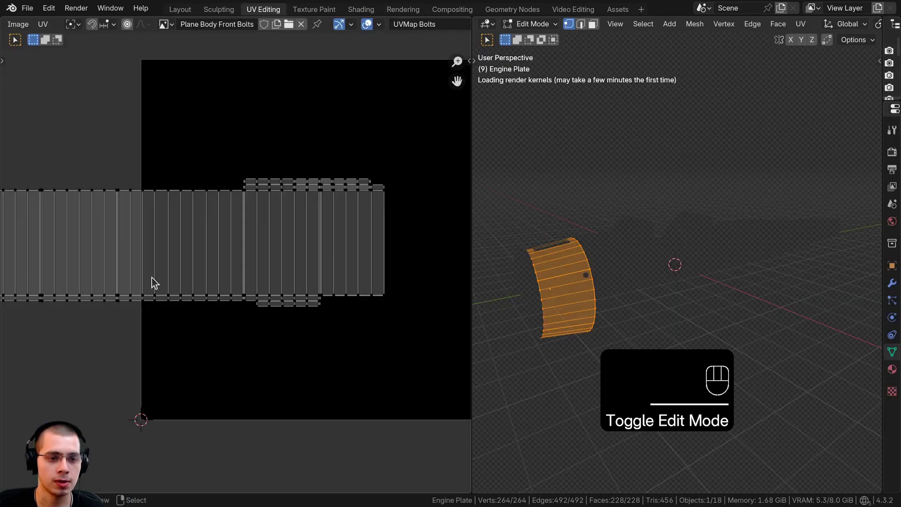
pyautogui.click(428, 24)
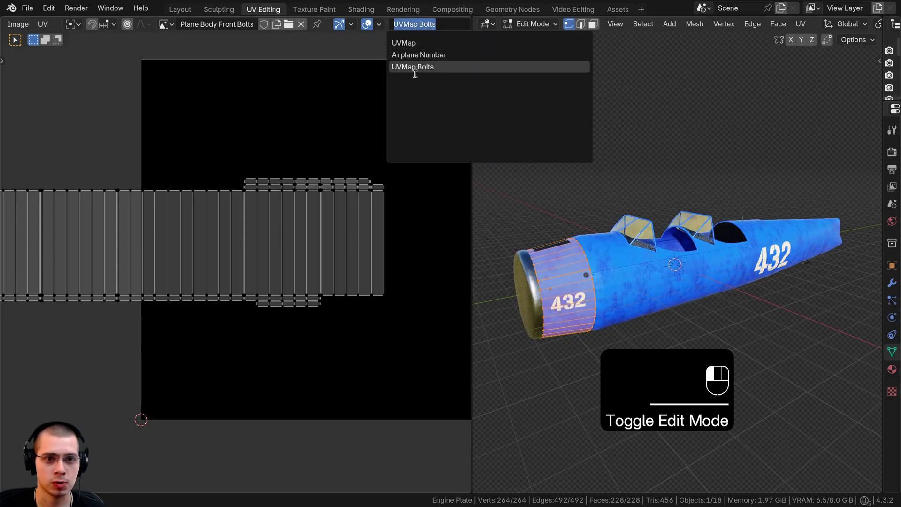
pyautogui.click(416, 67)
pyautogui.scroll(-2, 411, 242)
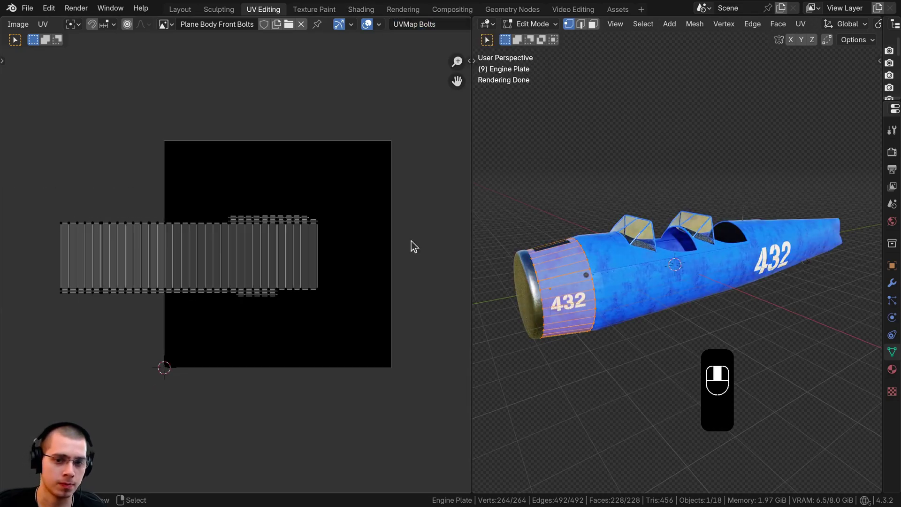
pyautogui.press('a')
pyautogui.press('a')
pyautogui.press('u')
pyautogui.moveTo(568, 170)
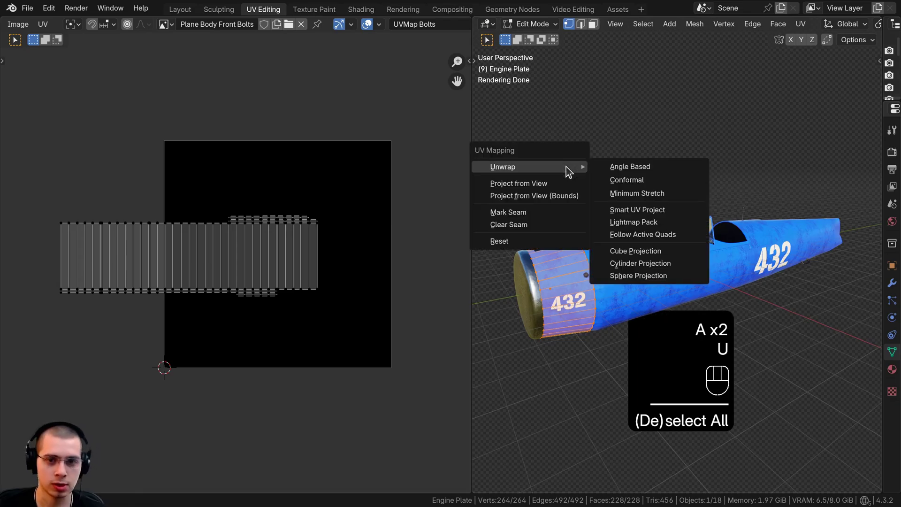
pyautogui.click(643, 208)
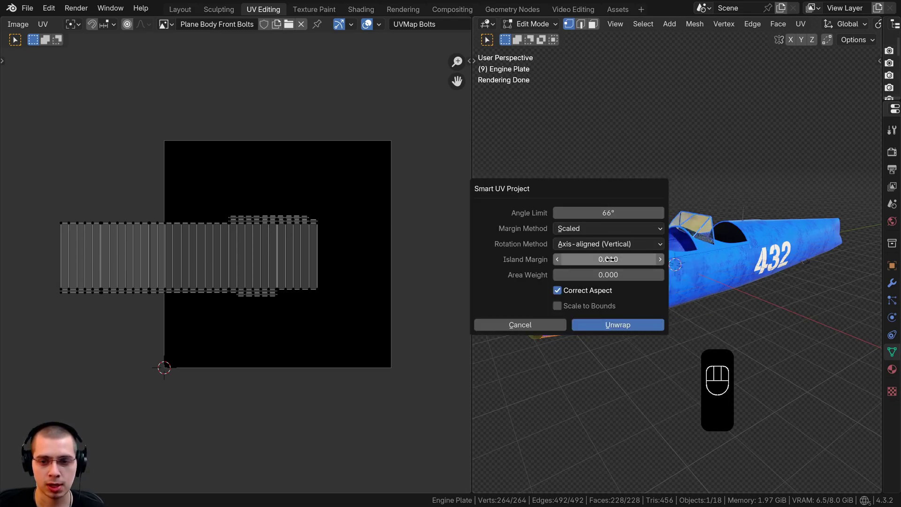
pyautogui.click(615, 324)
pyautogui.scroll(2, 288, 209)
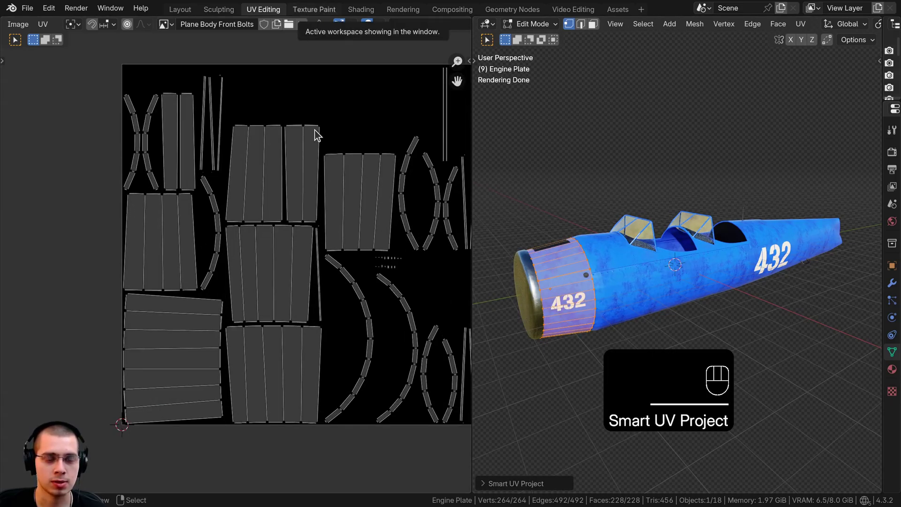
# - In the Texture Paint workspace, set the brush radius to 9 px and paint a row of bolts just below the Engine Plate's side seam
pyautogui.hotkey('ctrl', 'pagedown')
pyautogui.moveTo(435, 286); pyautogui.dragTo(498, 282, button='middle')
pyautogui.keyDown('shift'); pyautogui.moveTo(497, 281); pyautogui.dragTo(564, 249, button='middle'); pyautogui.keyUp('shift')
pyautogui.keyDown('shift'); pyautogui.moveTo(563, 248); pyautogui.dragTo(536, 242, button='middle'); pyautogui.keyUp('shift')
pyautogui.scroll(4, 506, 244)
pyautogui.moveTo(493, 216)
pyautogui.keyDown('shift'); pyautogui.mouseDown(button='middle')
pyautogui.moveTo(570, 199)
pyautogui.moveTo(582, 219)
pyautogui.mouseUp(button='middle'); pyautogui.keyUp('shift')
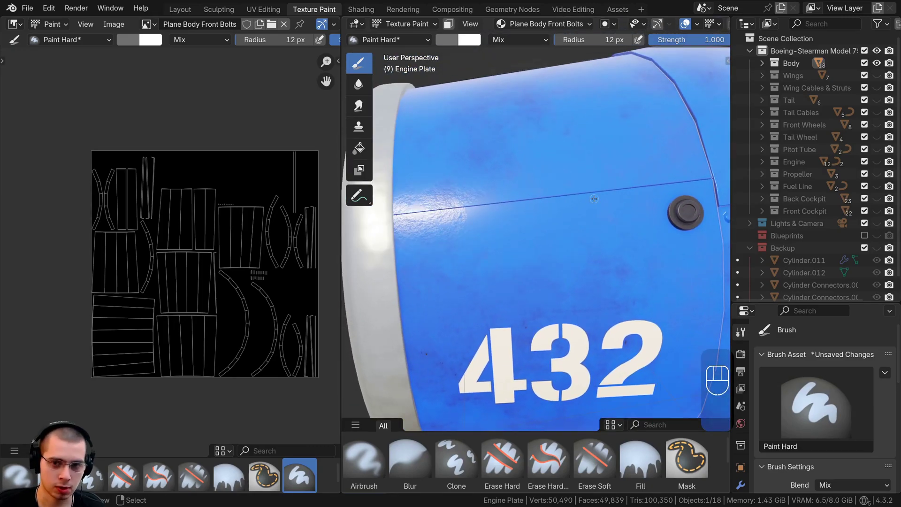
pyautogui.press('f')
pyautogui.click(593, 199)
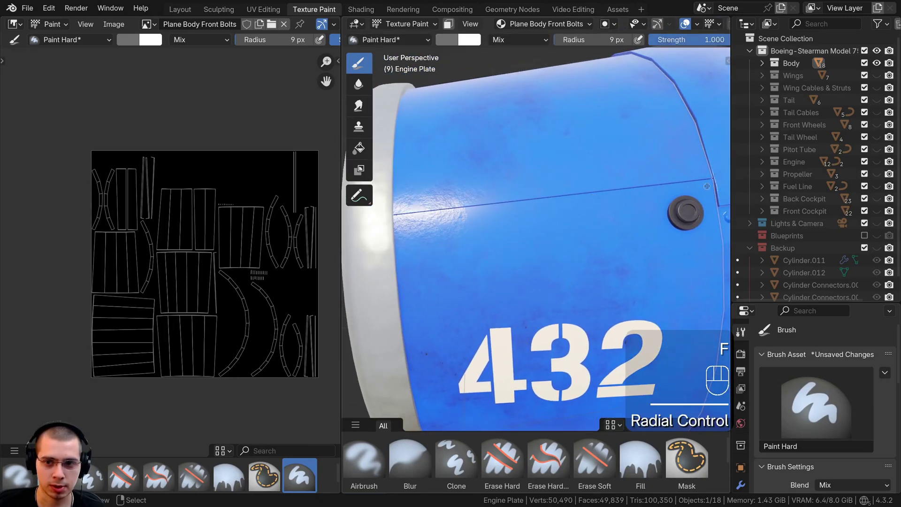
pyautogui.moveTo(413, 212); pyautogui.dragTo(412, 218)
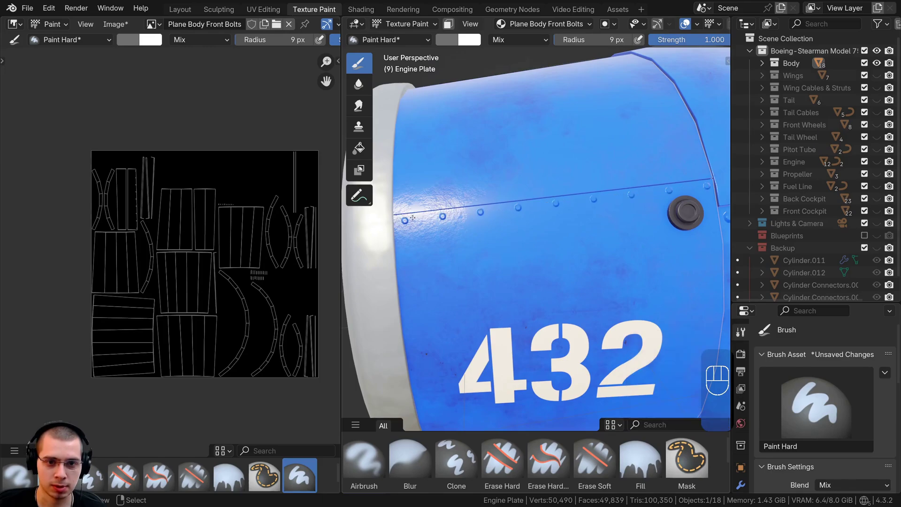
# - Maximize the 3D viewport and paint a second row of bolts just above the same side seam
pyautogui.scroll(3, 638, 211)
pyautogui.keyDown('shift'); pyautogui.moveTo(631, 191); pyautogui.dragTo(658, 219, button='middle'); pyautogui.keyUp('shift')
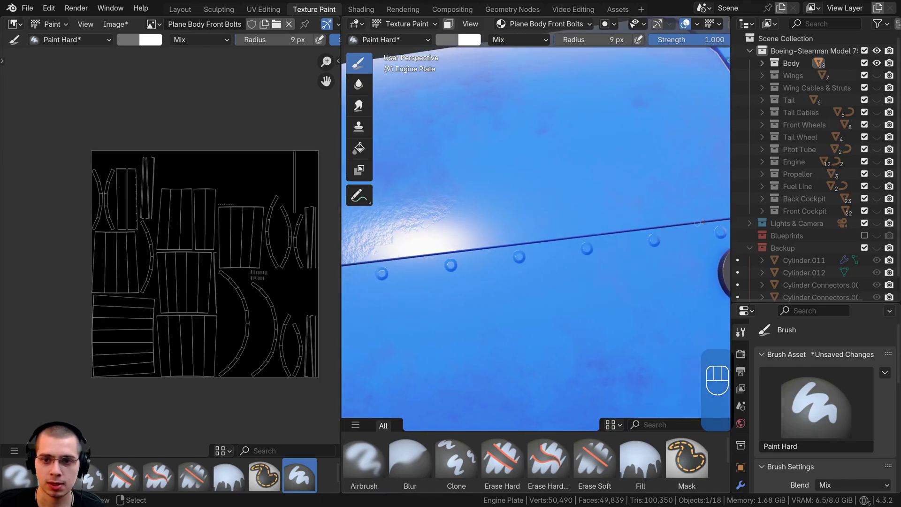
pyautogui.moveTo(730, 208); pyautogui.dragTo(785, 207)
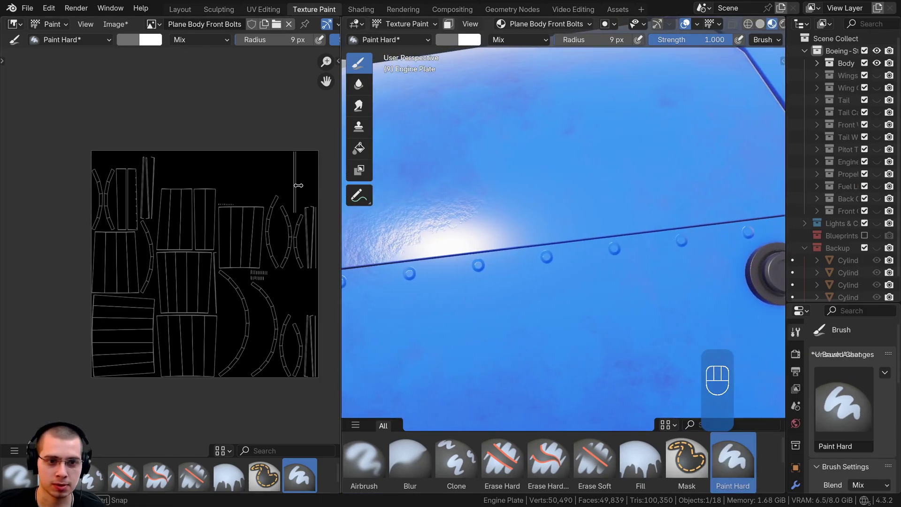
pyautogui.moveTo(298, 185); pyautogui.dragTo(103, 190)
pyautogui.keyDown('ctrl'); pyautogui.moveTo(454, 222); pyautogui.dragTo(450, 238, button='middle'); pyautogui.keyUp('ctrl')
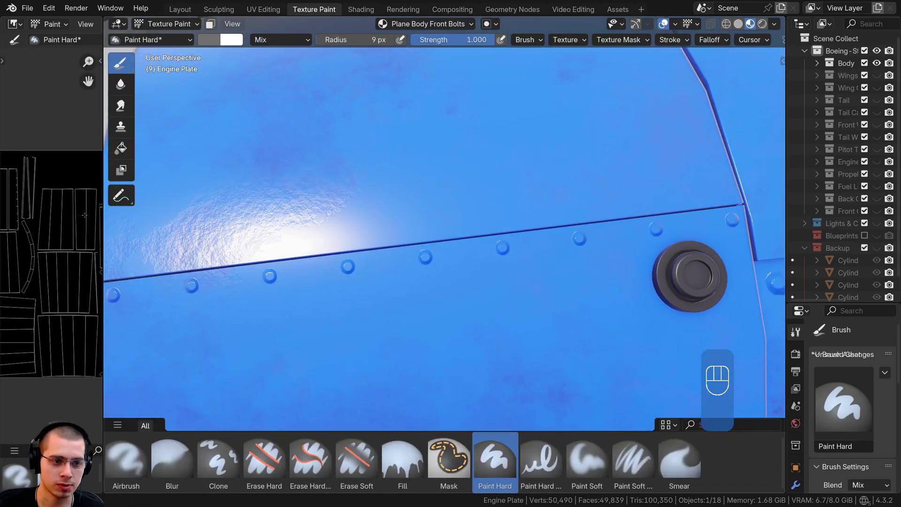
pyautogui.moveTo(104, 218); pyautogui.dragTo(267, 217)
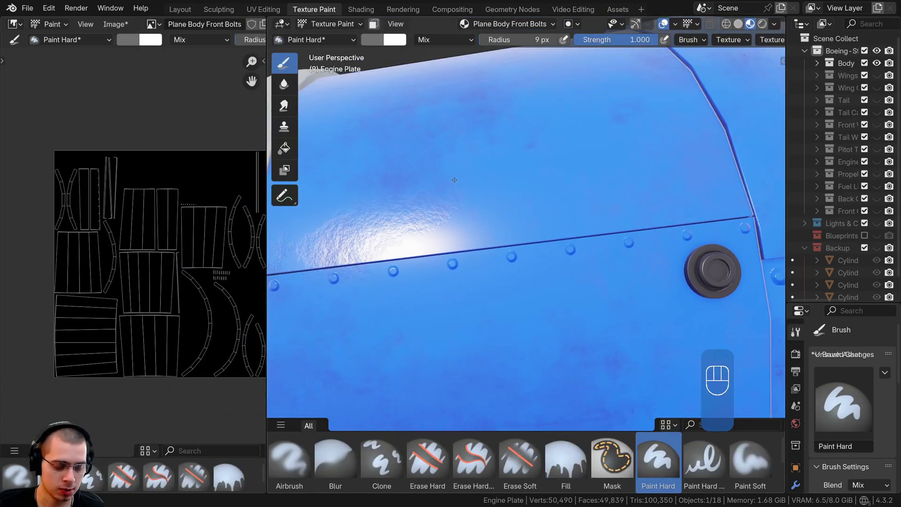
pyautogui.hotkey('ctrl', 'space')
pyautogui.keyDown('shift'); pyautogui.moveTo(454, 180); pyautogui.dragTo(644, 215, button='middle'); pyautogui.keyUp('shift')
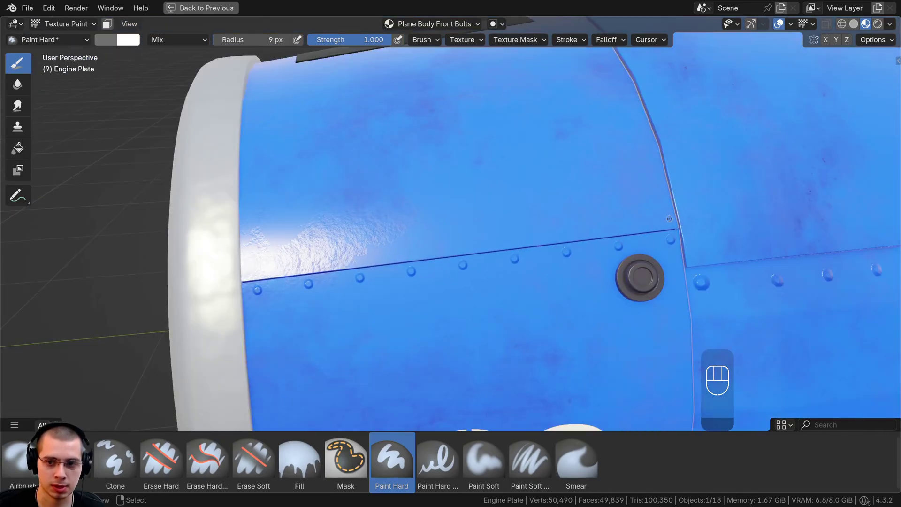
pyautogui.moveTo(659, 216); pyautogui.dragTo(527, 172, button='middle')
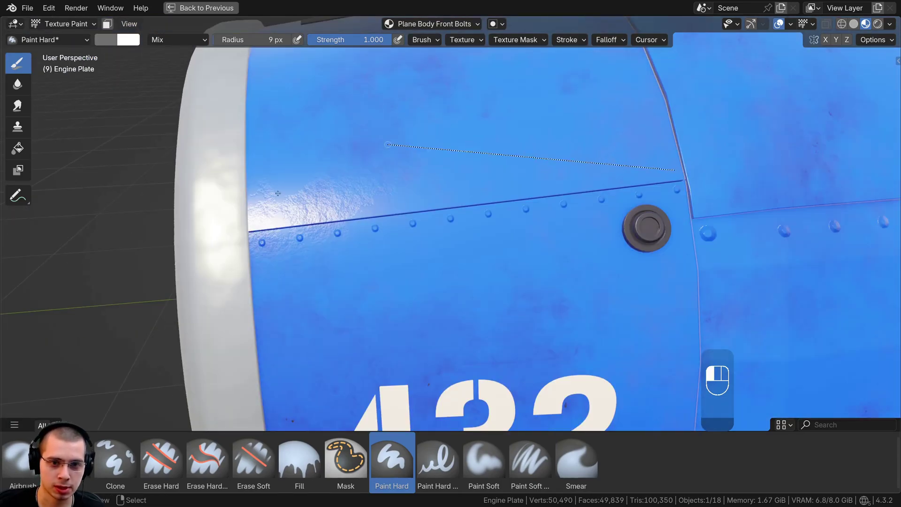
# - Paint rows of bolts above and below the matching seam on the opposite side of the Engine Plate
pyautogui.moveTo(272, 221); pyautogui.dragTo(554, 214, button='middle')
pyautogui.keyDown('shift'); pyautogui.moveTo(554, 213); pyautogui.dragTo(498, 249, button='middle'); pyautogui.keyUp('shift')
pyautogui.scroll(1, 498, 248)
pyautogui.scroll(1, 333, 221)
pyautogui.keyDown('shift'); pyautogui.moveTo(357, 185); pyautogui.dragTo(307, 223, button='middle'); pyautogui.keyUp('shift')
pyautogui.moveTo(352, 217); pyautogui.dragTo(573, 232)
pyautogui.moveTo(418, 256); pyautogui.dragTo(286, 229)
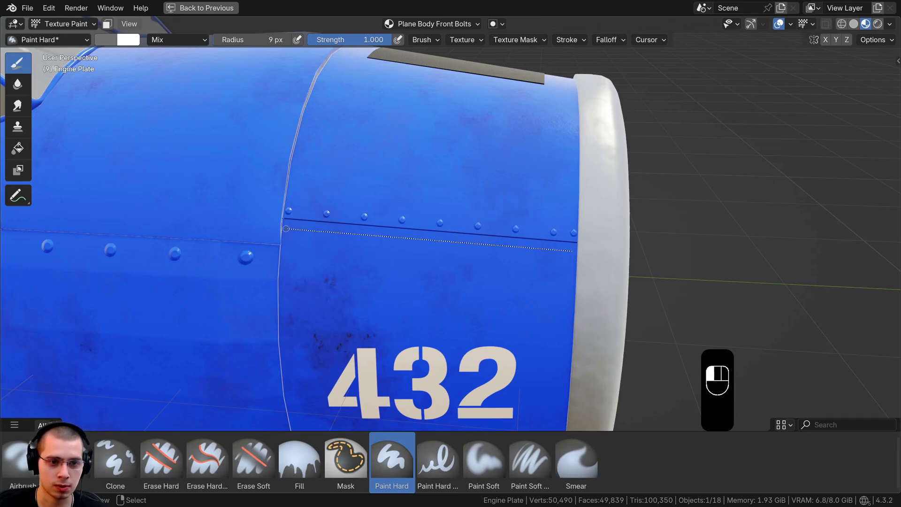
# - Paint rows of bolts along both edges of the Engine Plate's lower seams, beneath the 432 number on each side
pyautogui.keyDown('shift'); pyautogui.moveTo(536, 229); pyautogui.dragTo(377, 219, button='middle'); pyautogui.keyUp('shift')
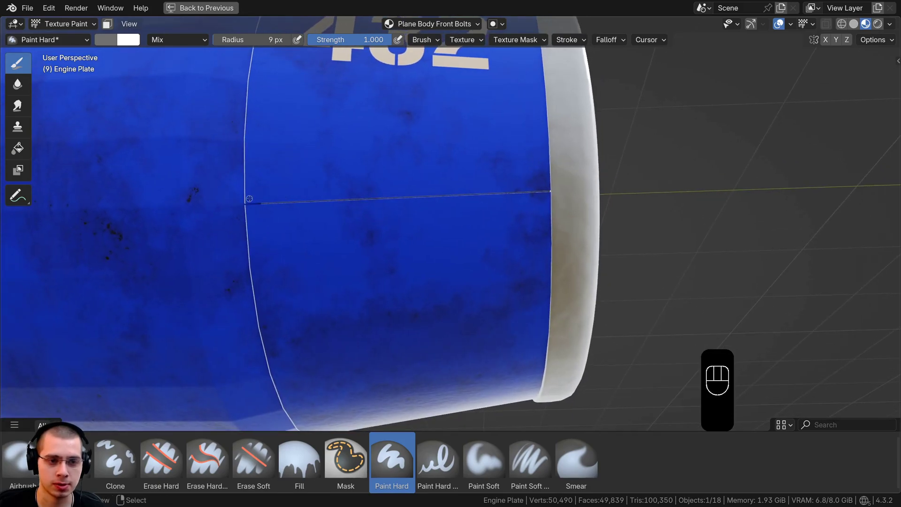
pyautogui.moveTo(250, 193)
pyautogui.mouseDown()
pyautogui.moveTo(546, 181)
pyautogui.moveTo(518, 209)
pyautogui.moveTo(257, 217)
pyautogui.mouseUp()
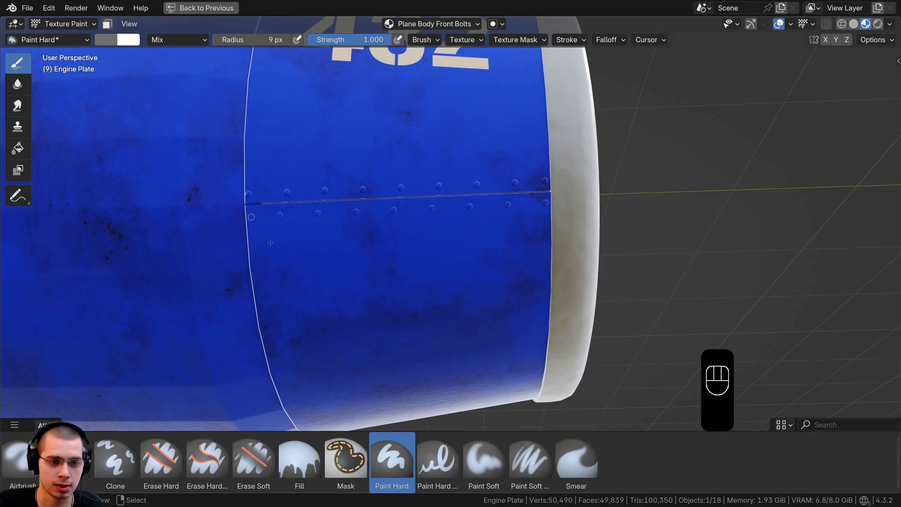
pyautogui.moveTo(251, 217)
pyautogui.mouseDown(button='middle')
pyautogui.moveTo(430, 300)
pyautogui.moveTo(246, 231)
pyautogui.mouseUp(button='middle')
pyautogui.moveTo(246, 228); pyautogui.dragTo(558, 227)
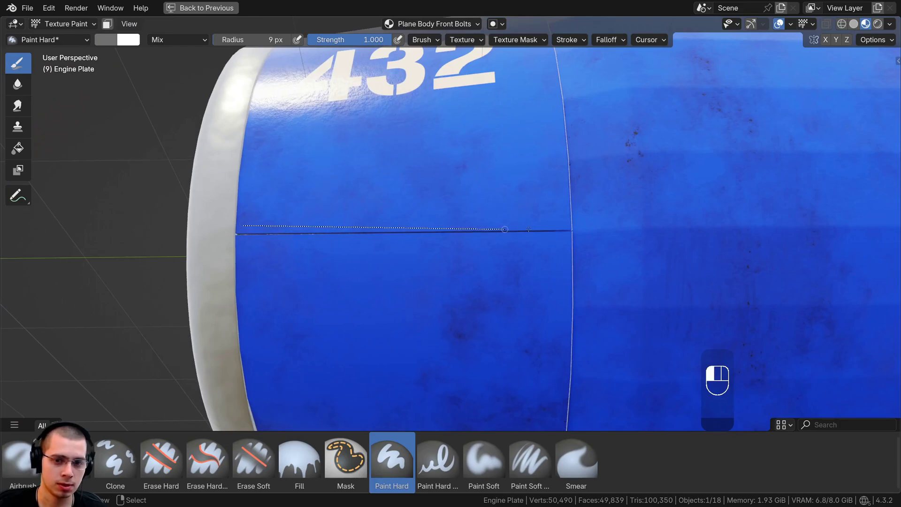
# - Restore the full workspace layout and save the painted texture as Plane Body Front Bolts.png in the Texture Painted Maps folder
pyautogui.moveTo(413, 225)
pyautogui.mouseDown(button='middle')
pyautogui.moveTo(376, 202)
pyautogui.moveTo(234, 157)
pyautogui.mouseUp(button='middle')
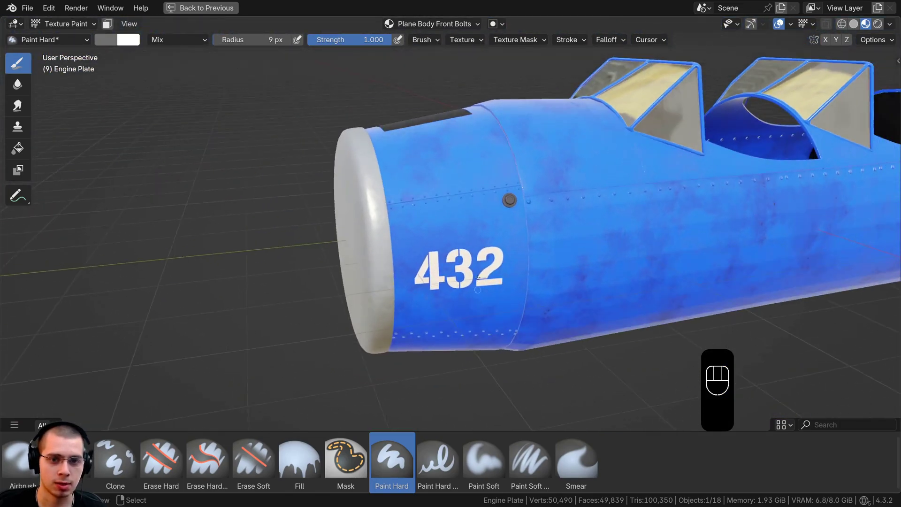
pyautogui.scroll(1, 229, 157)
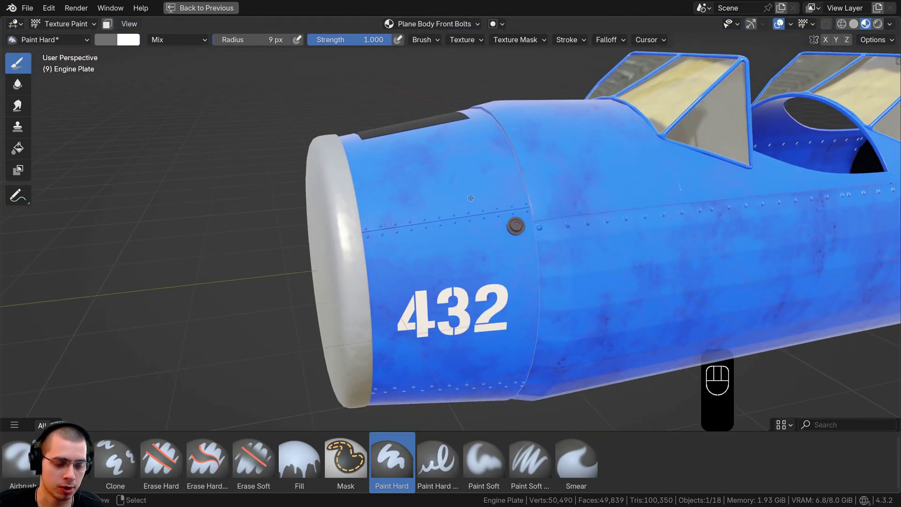
pyautogui.hotkey('ctrl', 'space')
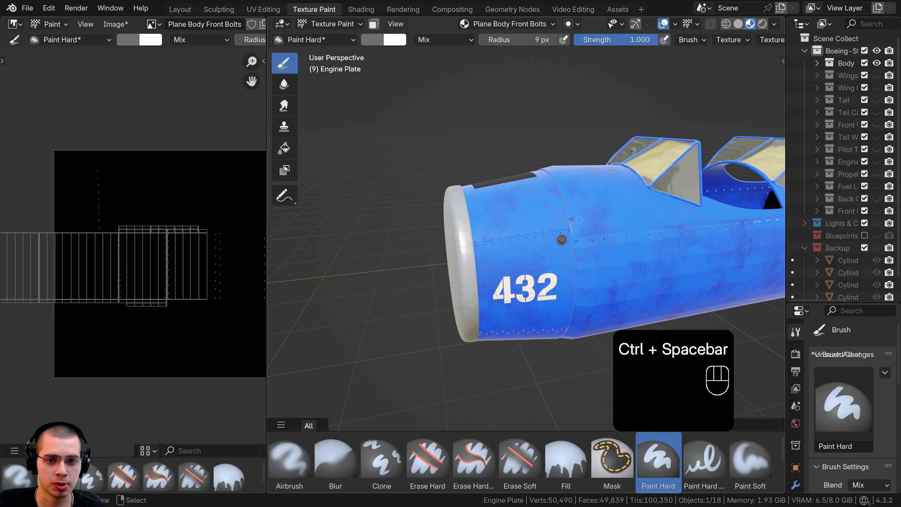
pyautogui.moveTo(572, 219); pyautogui.dragTo(517, 238, button='middle')
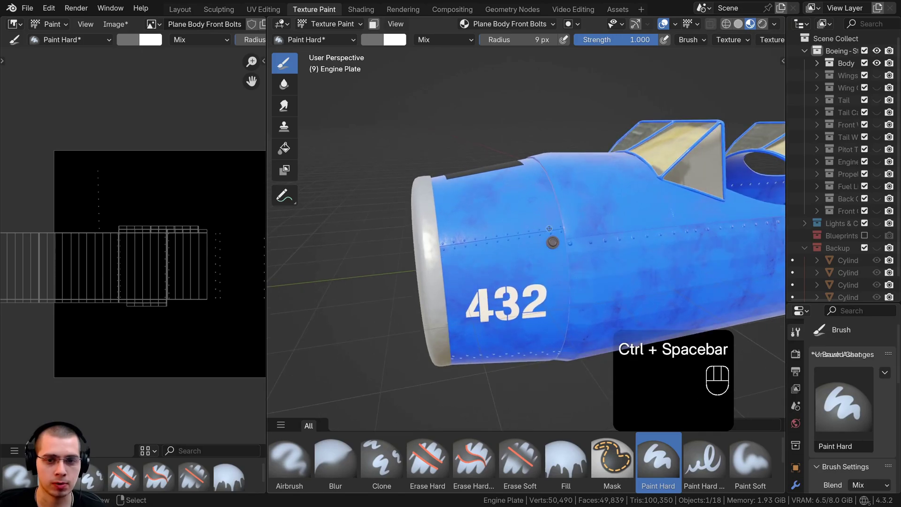
pyautogui.click(113, 24)
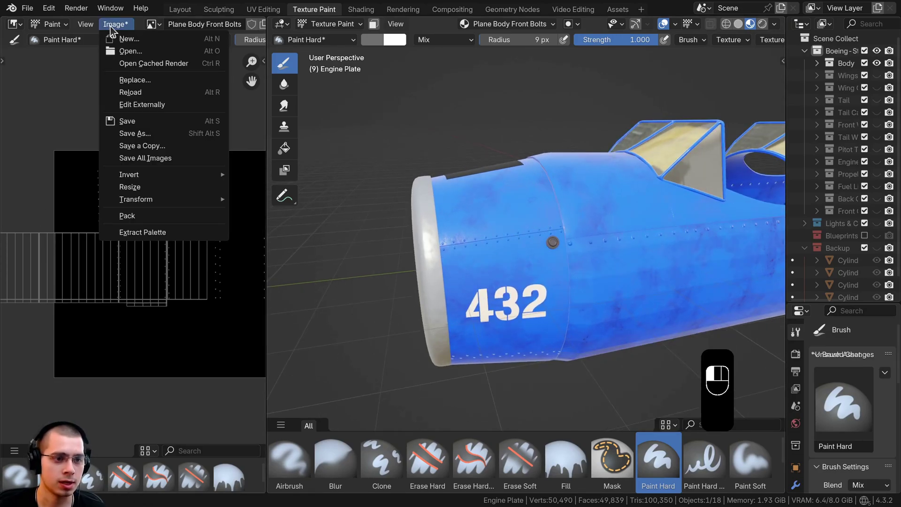
pyautogui.click(120, 133)
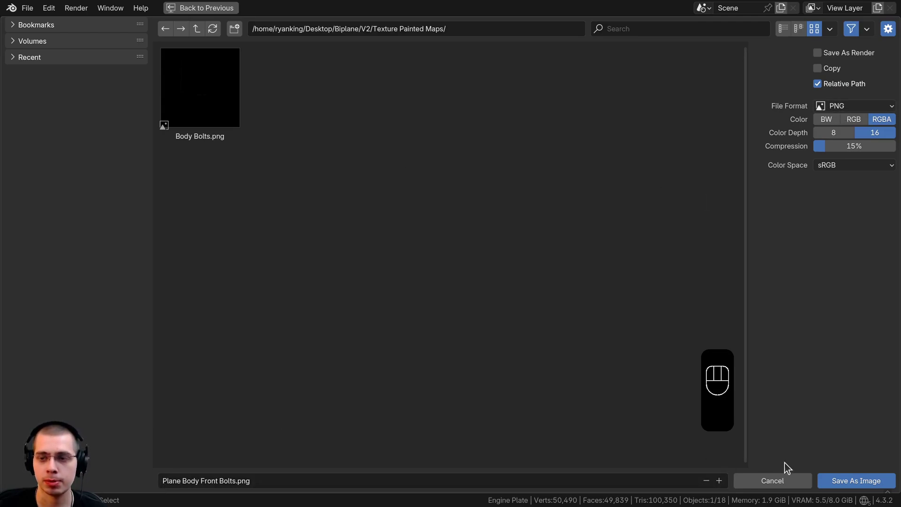
pyautogui.click(846, 479)
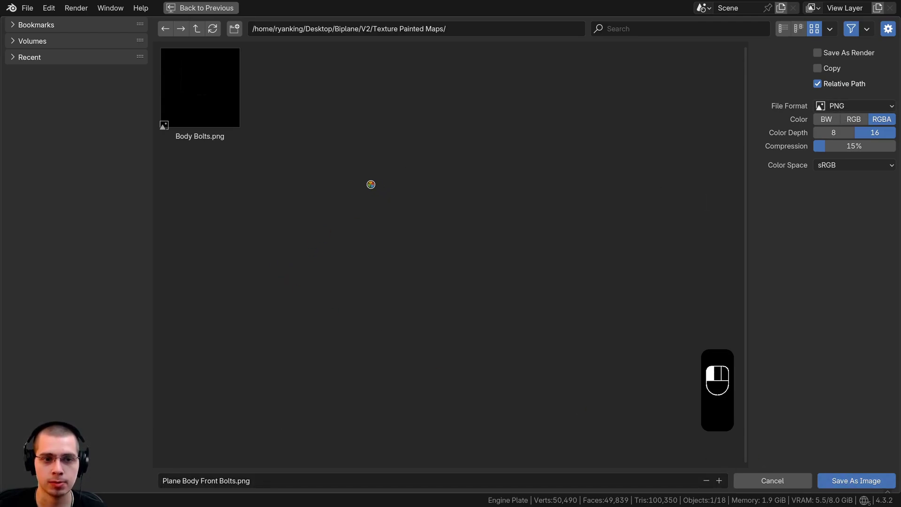
# - Select the Body Front Plate in the Shading workspace and bring its Plane Body Plates material nodes into view
pyautogui.click(361, 10)
pyautogui.keyDown('shift'); pyautogui.moveTo(161, 262); pyautogui.dragTo(201, 248, button='middle'); pyautogui.keyUp('shift')
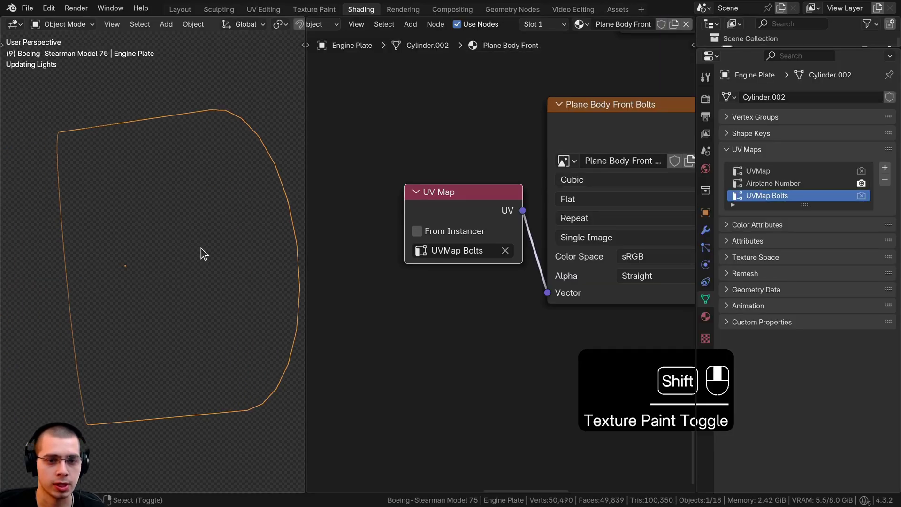
pyautogui.scroll(-1, 206, 234)
pyautogui.click(151, 182)
pyautogui.scroll(3, 150, 182)
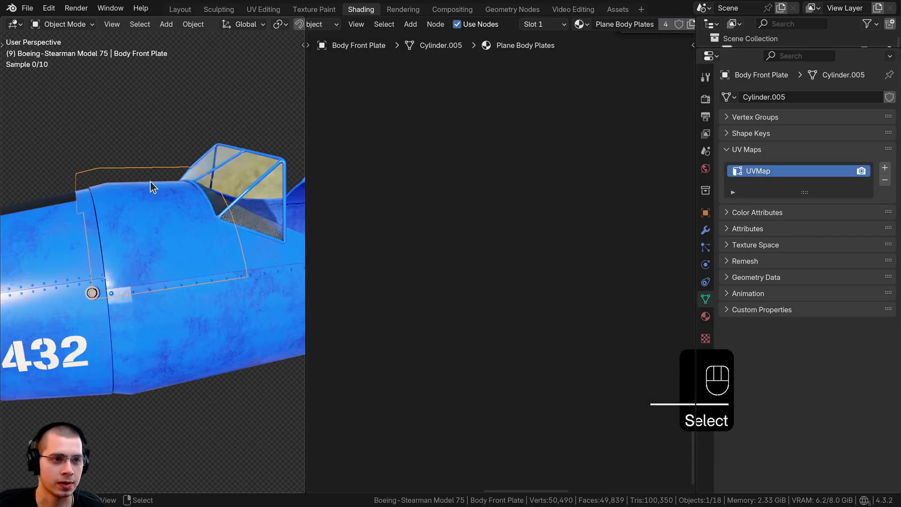
pyautogui.press('g')
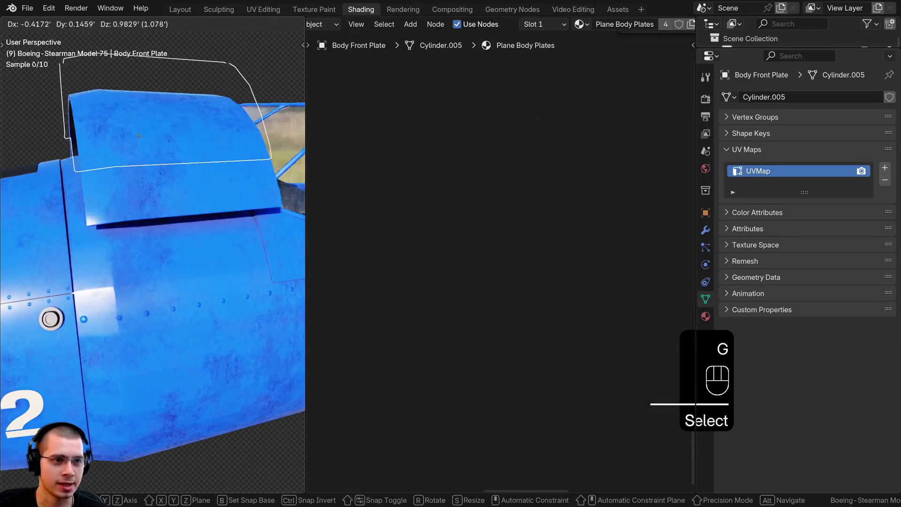
pyautogui.rightClick(161, 127)
pyautogui.moveTo(157, 125); pyautogui.dragTo(162, 192, button='middle')
pyautogui.scroll(-7, 575, 189)
pyautogui.moveTo(580, 186); pyautogui.dragTo(581, 223, button='middle')
pyautogui.scroll(-4, 581, 173)
pyautogui.moveTo(581, 173); pyautogui.dragTo(551, 233, button='middle')
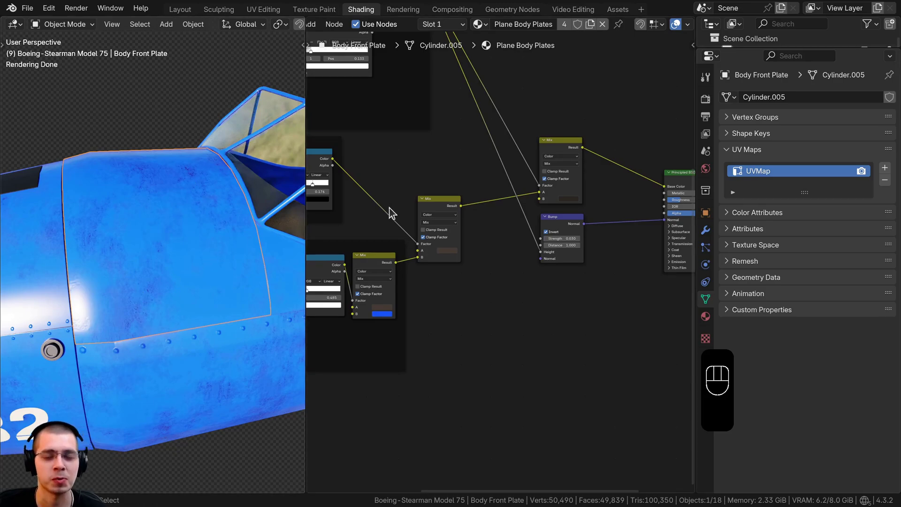
# - Make a separate copy of the Body Front Plate's material and name it Plane Body Plates Front
pyautogui.click(592, 26)
pyautogui.doubleClick(553, 28)
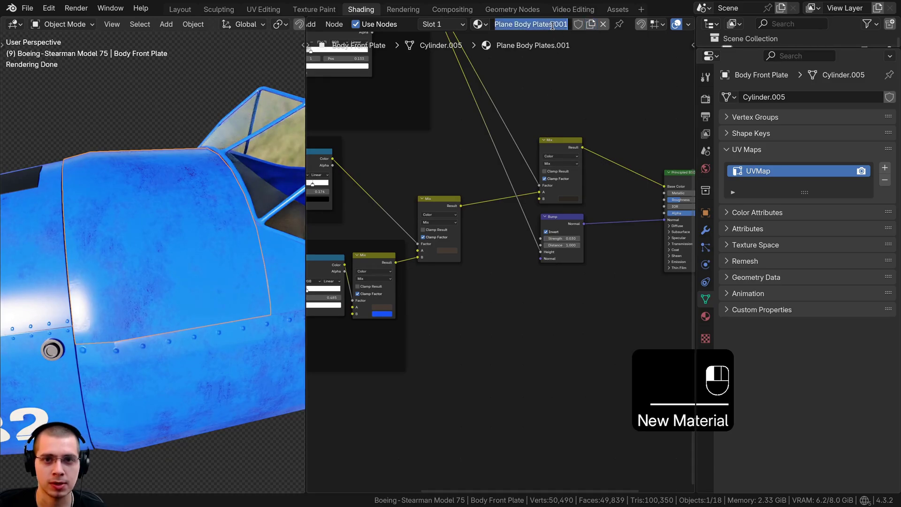
pyautogui.press('End')
pyautogui.press('BackSpace')
pyautogui.press('BackSpace')
pyautogui.press('BackSpace')
pyautogui.press('BackSpace')
pyautogui.write('Fo')
pyautogui.write('on')
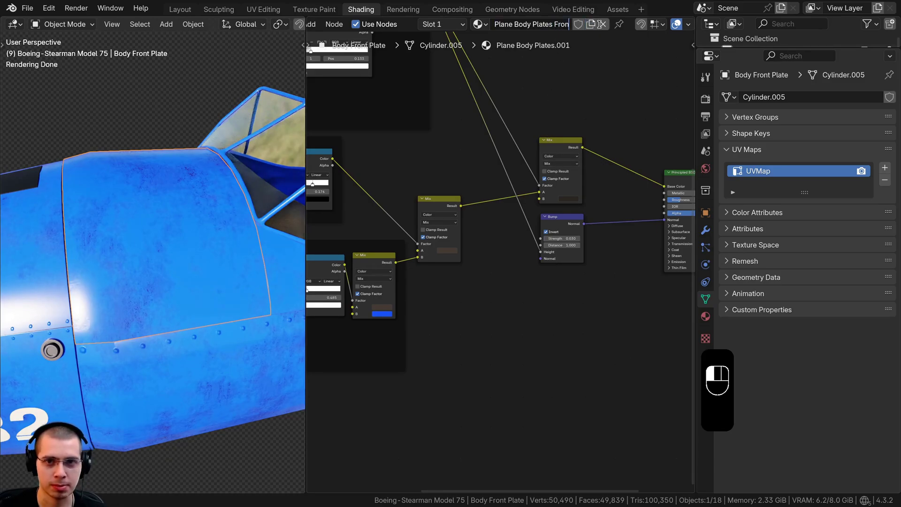
pyautogui.write('t')
pyautogui.press('Return')
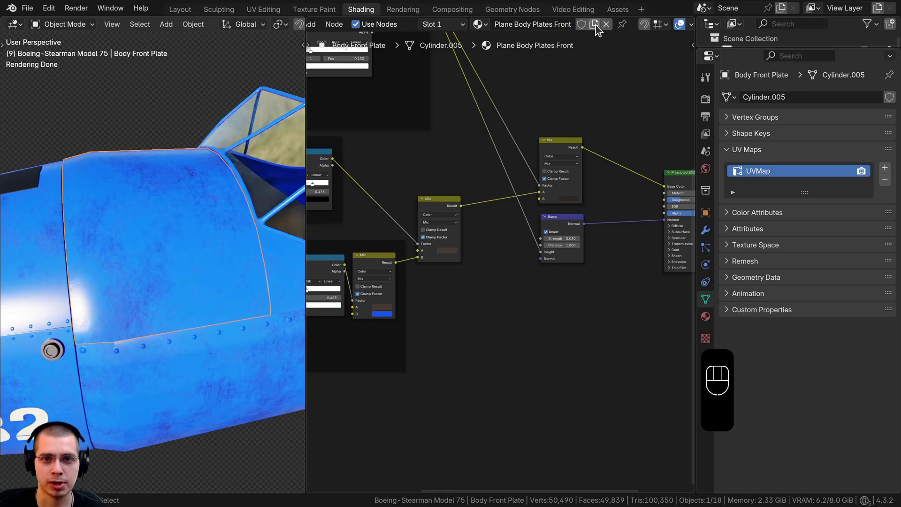
# - Rename the Body Front Plate's copied material as Plane Body Front Plate
pyautogui.doubleClick(564, 25)
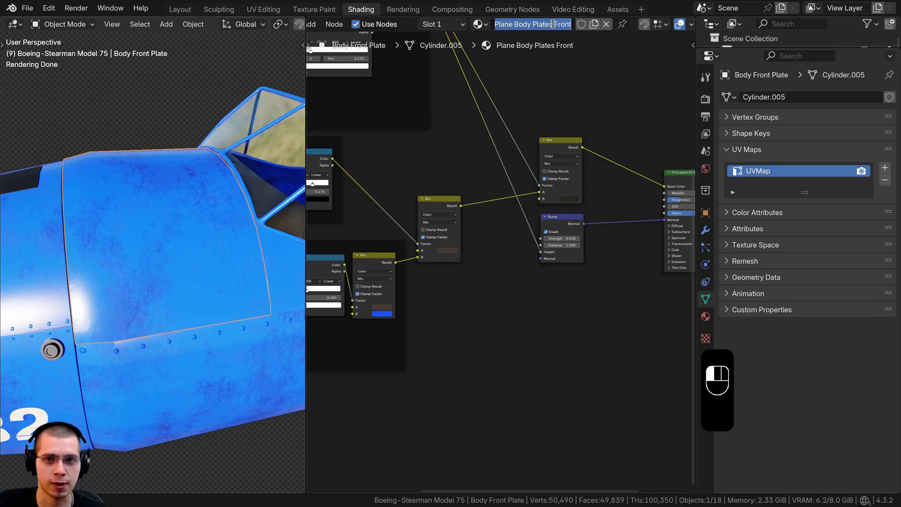
pyautogui.click(549, 25)
pyautogui.moveTo(532, 24); pyautogui.dragTo(699, 13)
pyautogui.press('BackSpace')
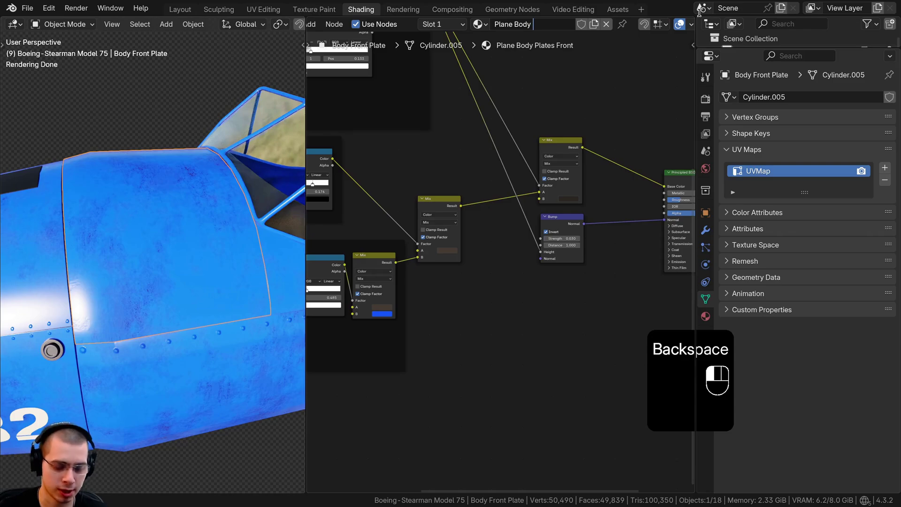
pyautogui.write('Front Plate')
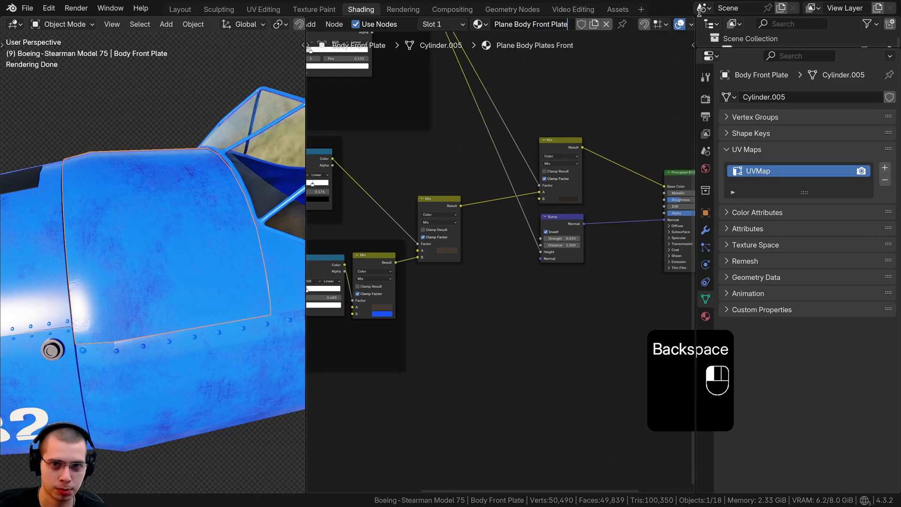
pyautogui.press('Return')
# - Paste the copied UV Map, Body Bolts image texture and Bump nodes below the existing Bump node
pyautogui.moveTo(524, 182); pyautogui.dragTo(495, 171, button='middle')
pyautogui.moveTo(562, 266); pyautogui.dragTo(555, 261, button='middle')
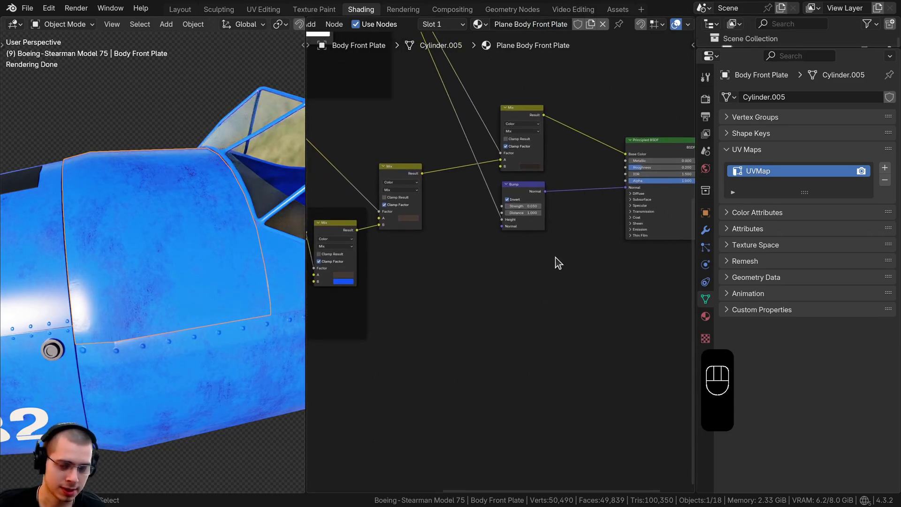
pyautogui.hotkey('ctrl', 'v')
pyautogui.press('g')
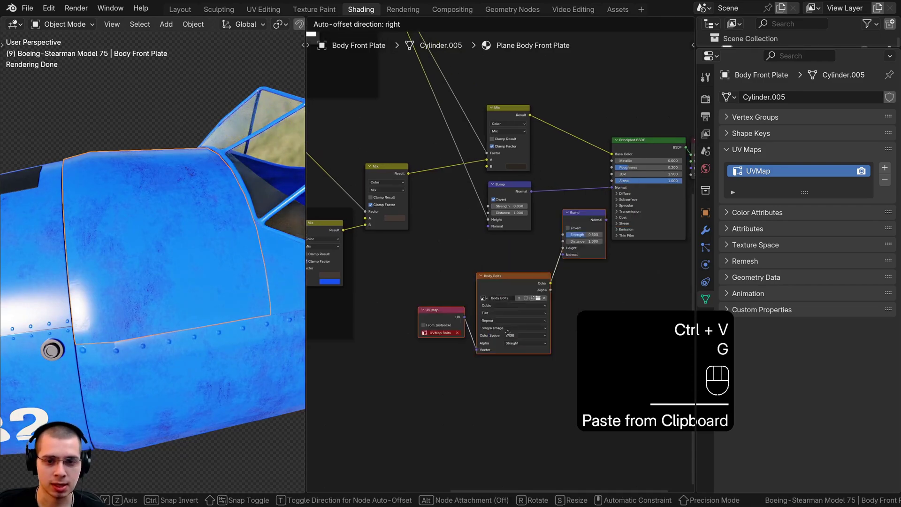
pyautogui.click(540, 276)
pyautogui.press('a')
pyautogui.scroll(4, 574, 235)
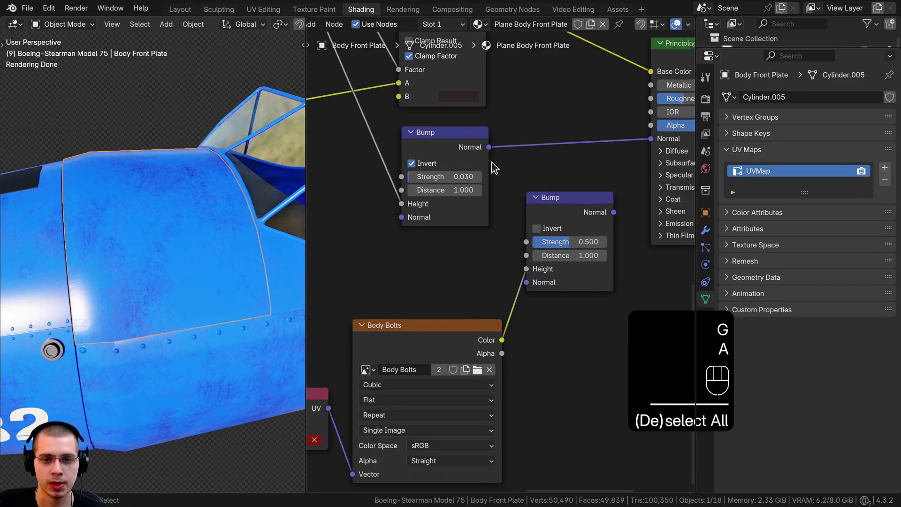
# - Chain the existing Bump node's normal through the pasted Bump node into the Principled BSDF's Normal input
pyautogui.click(438, 251)
pyautogui.moveTo(528, 290); pyautogui.dragTo(528, 285)
pyautogui.moveTo(583, 200); pyautogui.dragTo(650, 139)
pyautogui.moveTo(574, 161); pyautogui.dragTo(580, 143)
# - Replace the Body Bolts image in the pasted texture node with a new blank 4096 px, 32-bit float image named Plane Body Front Bolts
pyautogui.moveTo(450, 357); pyautogui.dragTo(544, 185, button='middle')
pyautogui.click(581, 219)
pyautogui.scroll(2, 539, 222)
pyautogui.click(504, 180)
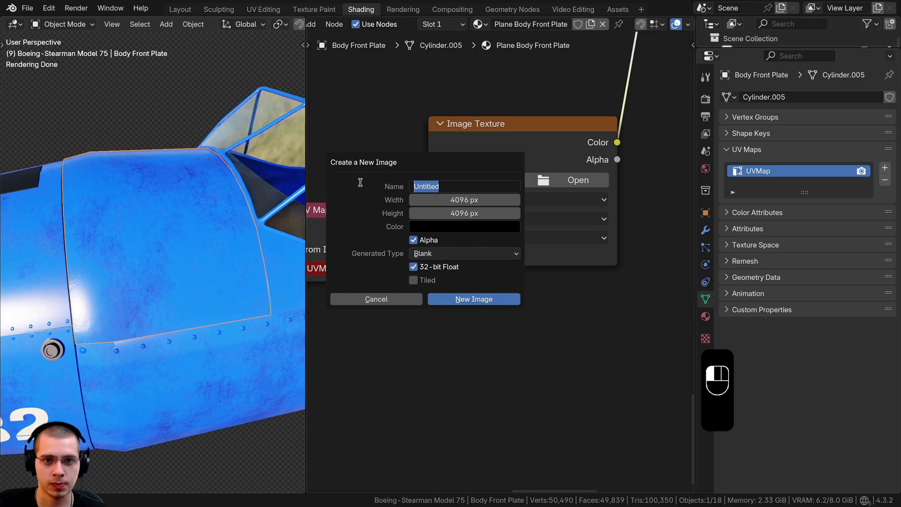
pyautogui.write('Plane B')
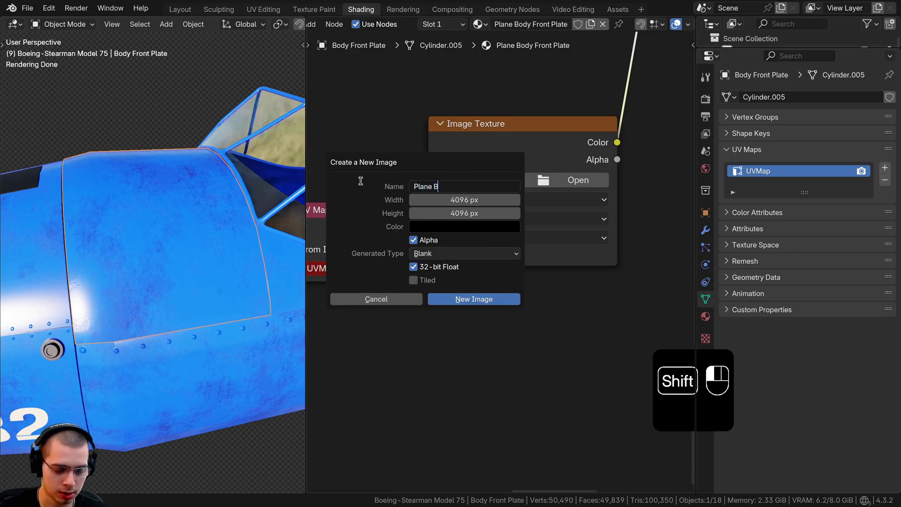
pyautogui.write('ody Front Bolts')
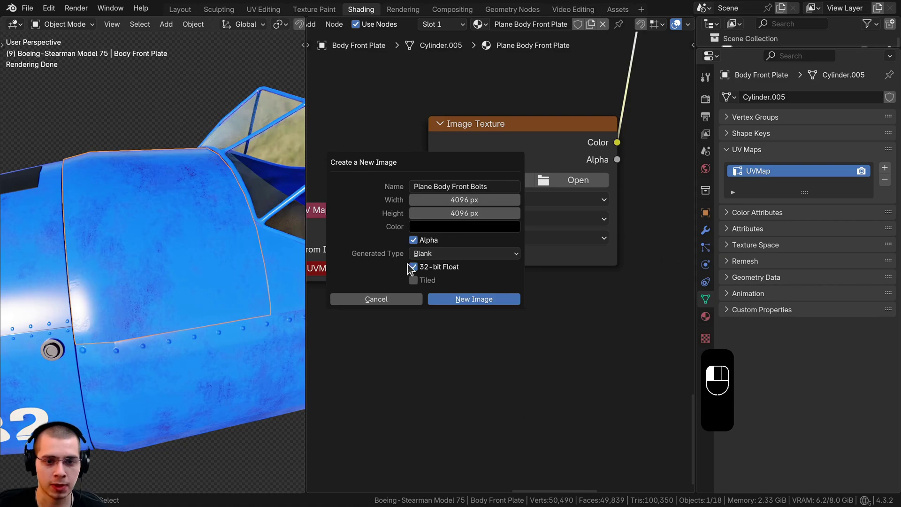
pyautogui.click(482, 302)
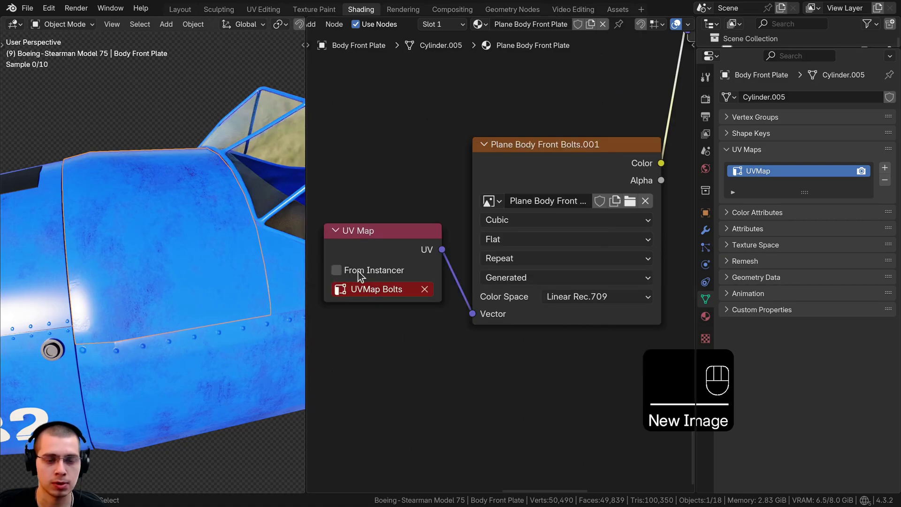
# - Add a second UV map named UVMap Bolts to the Body Front Plate for the bolts texture's UV Map node
pyautogui.moveTo(371, 232); pyautogui.dragTo(399, 210)
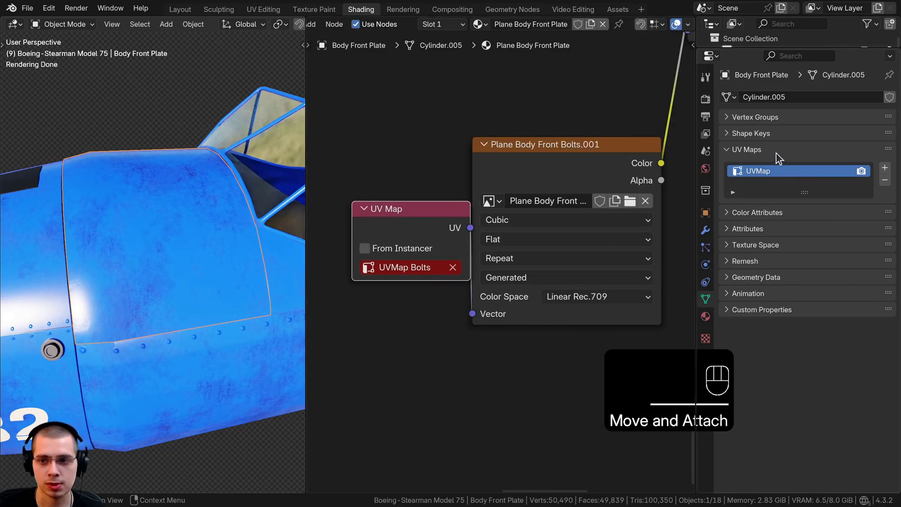
pyautogui.click(885, 167)
pyautogui.doubleClick(768, 186)
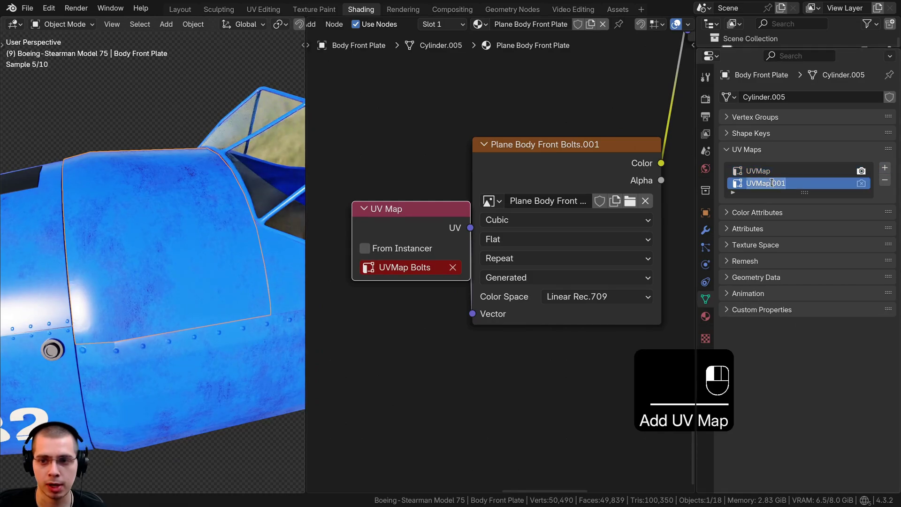
pyautogui.moveTo(771, 184); pyautogui.dragTo(806, 183)
pyautogui.press('BackSpace')
pyautogui.write('Bolts')
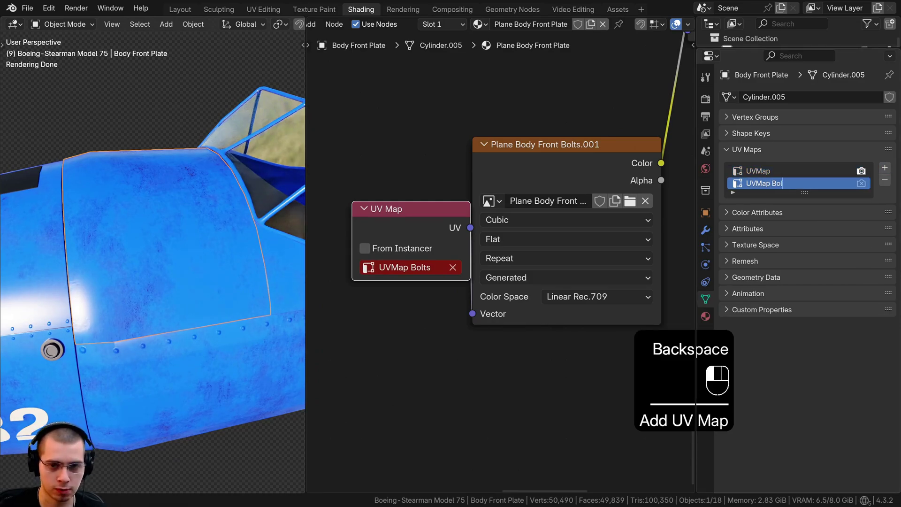
pyautogui.press('Return')
pyautogui.click(433, 277)
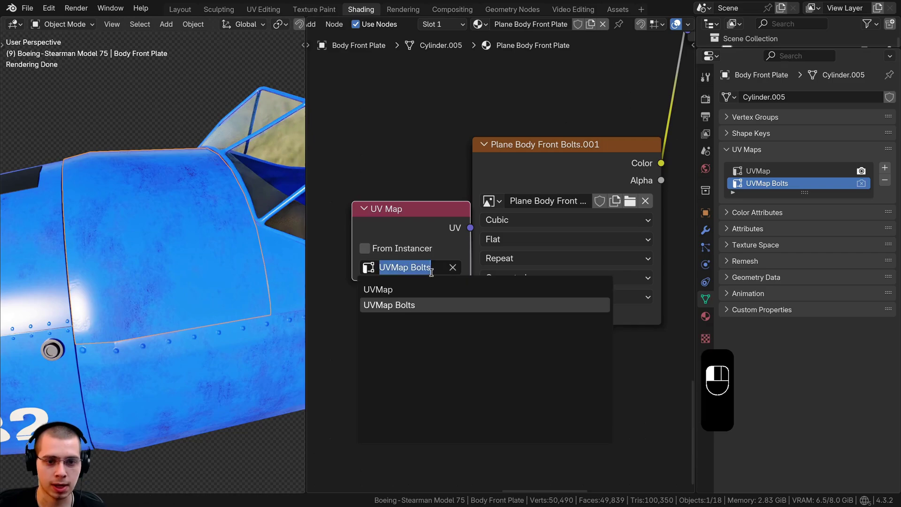
pyautogui.moveTo(395, 209); pyautogui.dragTo(382, 215)
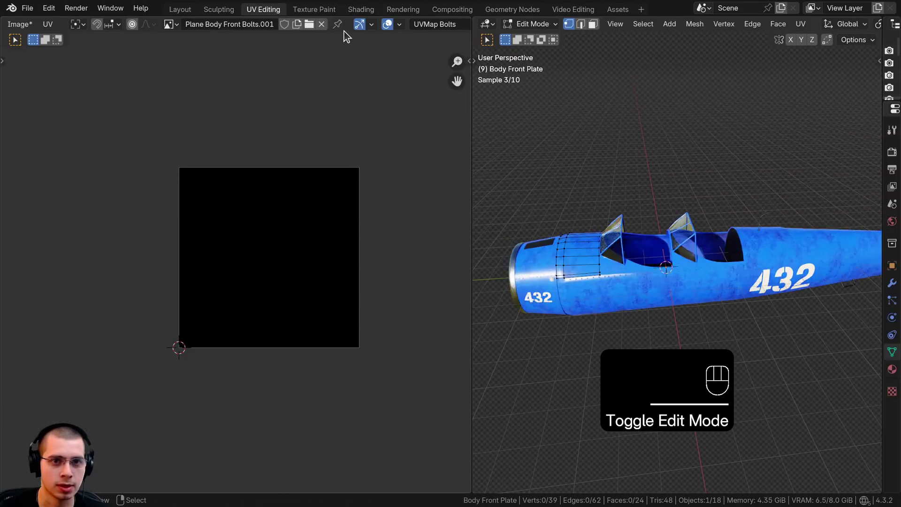
# - Unwrap all of the Body Front Plate's faces onto UVMap Bolts with Smart UV Project in the UV Editing workspace
pyautogui.click(383, 23)
pyautogui.click(375, 55)
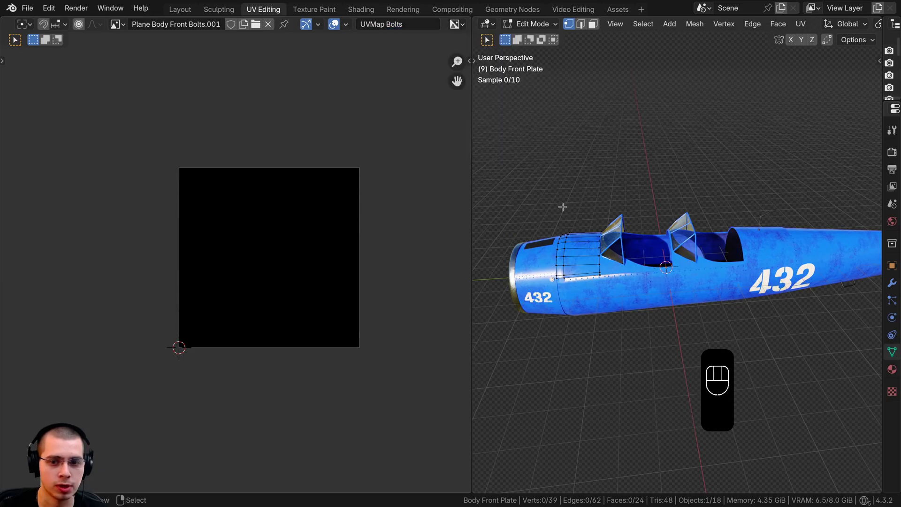
pyautogui.scroll(8, 687, 228)
pyautogui.press('a')
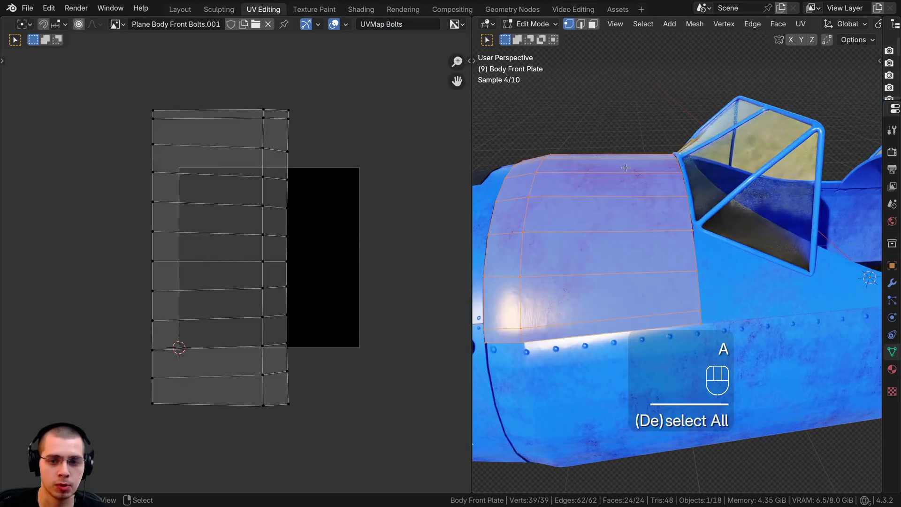
pyautogui.moveTo(687, 228); pyautogui.dragTo(648, 141, button='middle')
pyautogui.press('u')
pyautogui.moveTo(649, 142)
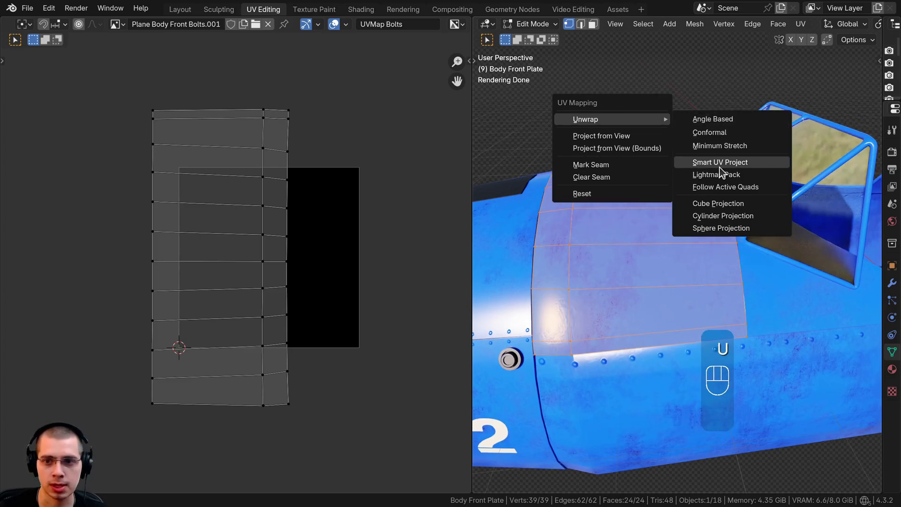
pyautogui.click(720, 185)
pyautogui.click(639, 281)
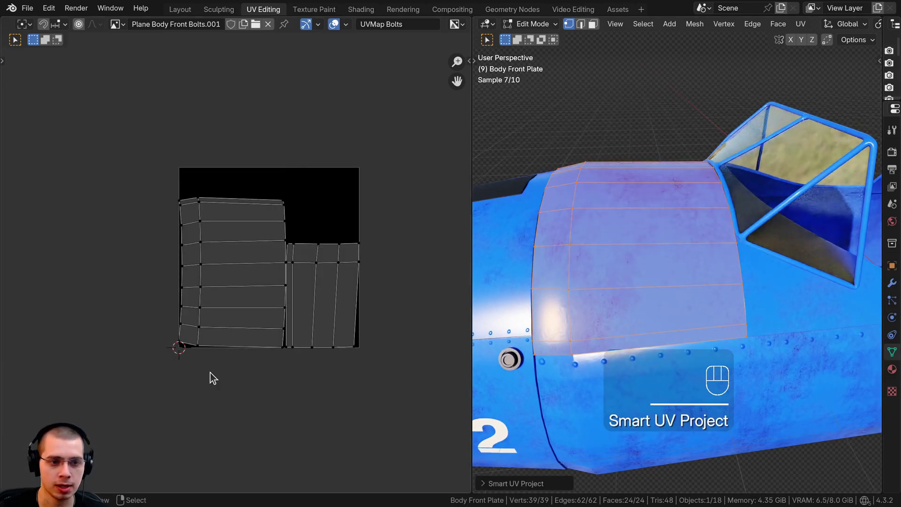
pyautogui.press('a')
pyautogui.press('a')
pyautogui.press('a')
# - Switch to the Texture Paint workspace and choose the Paint Hard brush with the grey colour #717171
pyautogui.click(319, 8)
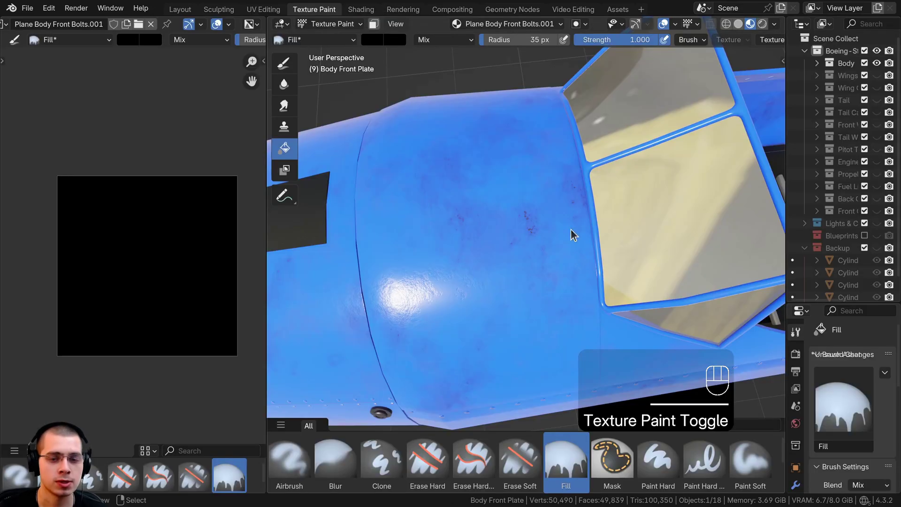
pyautogui.scroll(-6, 493, 218)
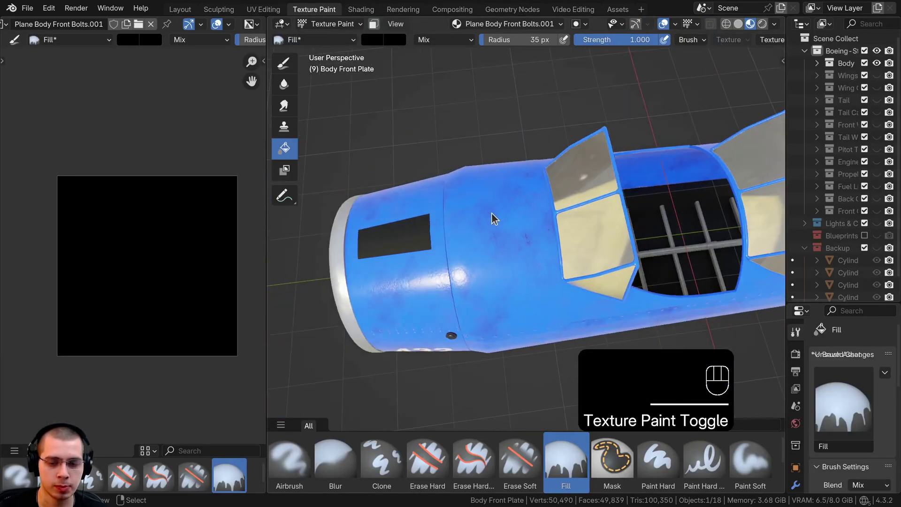
pyautogui.click(663, 458)
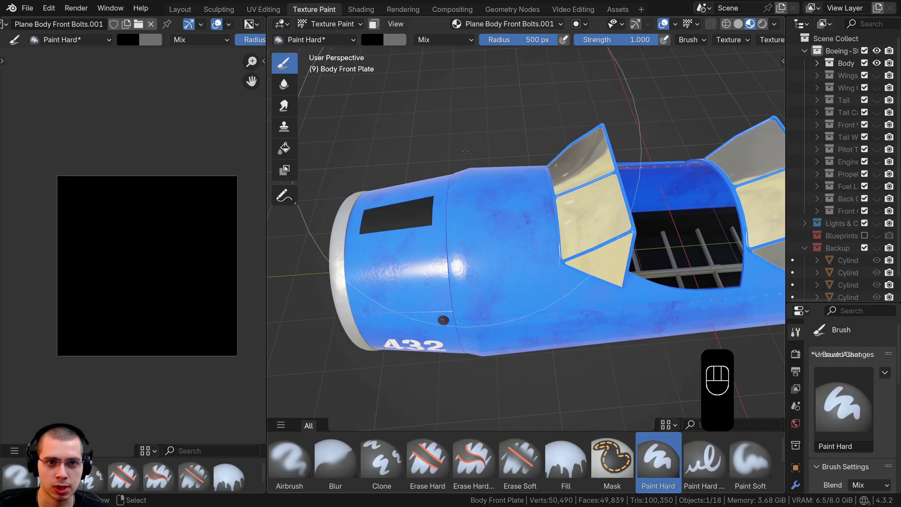
pyautogui.click(374, 39)
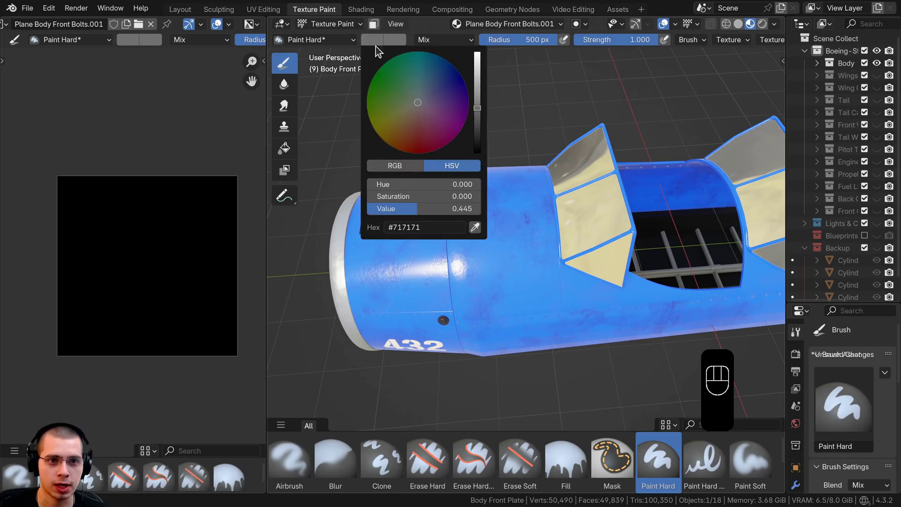
# - Reduce the brush radius to 8 px and paint a row of bolts along one lower side edge of the Body Front Plate
pyautogui.moveTo(537, 291); pyautogui.dragTo(570, 229, button='middle')
pyautogui.scroll(1, 558, 234)
pyautogui.keyDown('shift'); pyautogui.moveTo(519, 253); pyautogui.dragTo(549, 237, button='middle'); pyautogui.keyUp('shift')
pyautogui.scroll(3, 549, 237)
pyautogui.press('f')
pyautogui.press('f')
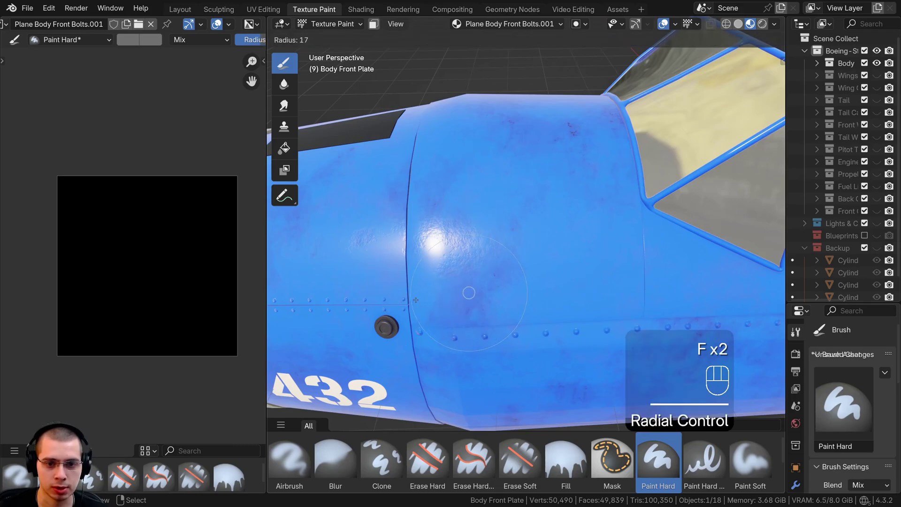
pyautogui.click(432, 289)
pyautogui.press('f')
pyautogui.click(428, 292)
pyautogui.press('f')
pyautogui.click(422, 303)
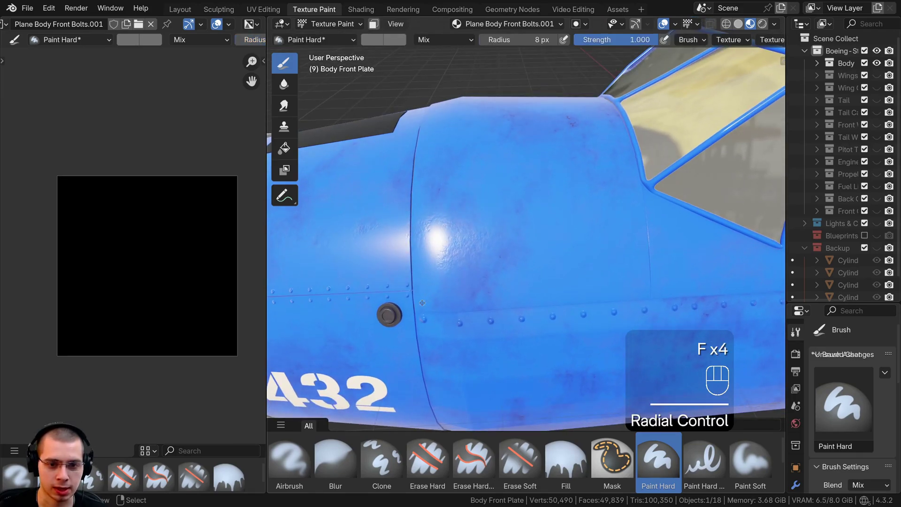
pyautogui.moveTo(638, 285); pyautogui.dragTo(642, 292)
pyautogui.moveTo(642, 292); pyautogui.dragTo(613, 283, button='middle')
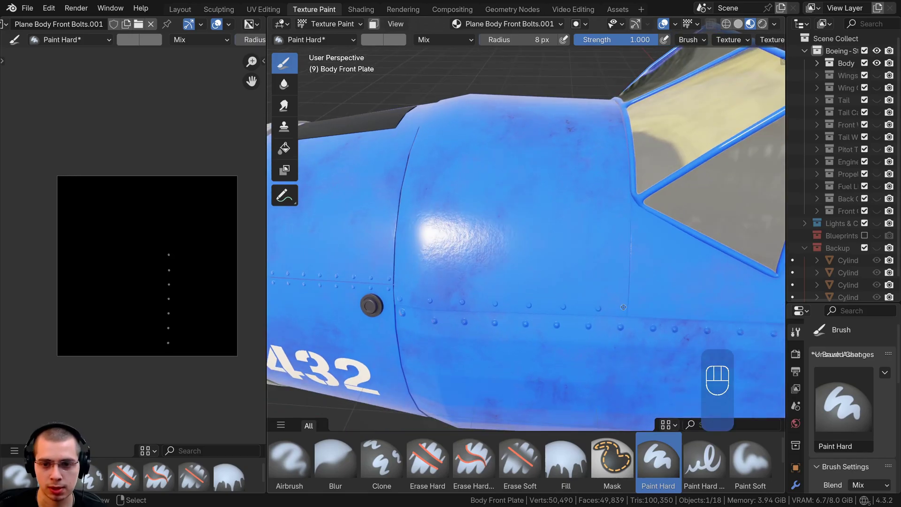
# - Paint a matching row of bolts along the front plate's lower edge on the opposite side of the fuselage
pyautogui.moveTo(459, 255); pyautogui.dragTo(606, 268, button='middle')
pyautogui.moveTo(570, 301); pyautogui.dragTo(589, 284, button='middle')
pyautogui.keyDown('shift'); pyautogui.moveTo(573, 324); pyautogui.dragTo(624, 279, button='middle'); pyautogui.keyUp('shift')
pyautogui.moveTo(651, 285)
pyautogui.mouseDown()
pyautogui.moveTo(388, 283)
pyautogui.moveTo(394, 278)
pyautogui.mouseUp()
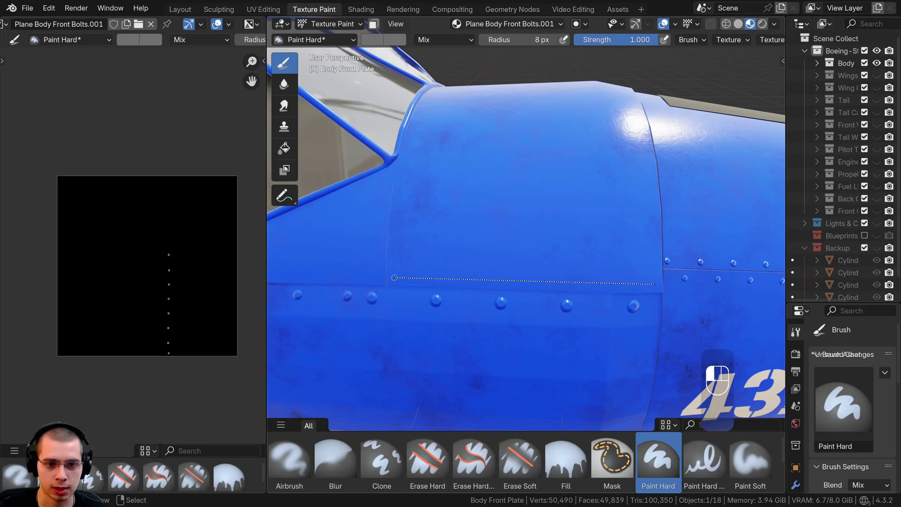
# - Paint bolts along the front plate's forward seam, going from one side over the top to the other
pyautogui.moveTo(505, 232); pyautogui.dragTo(517, 344, button='middle')
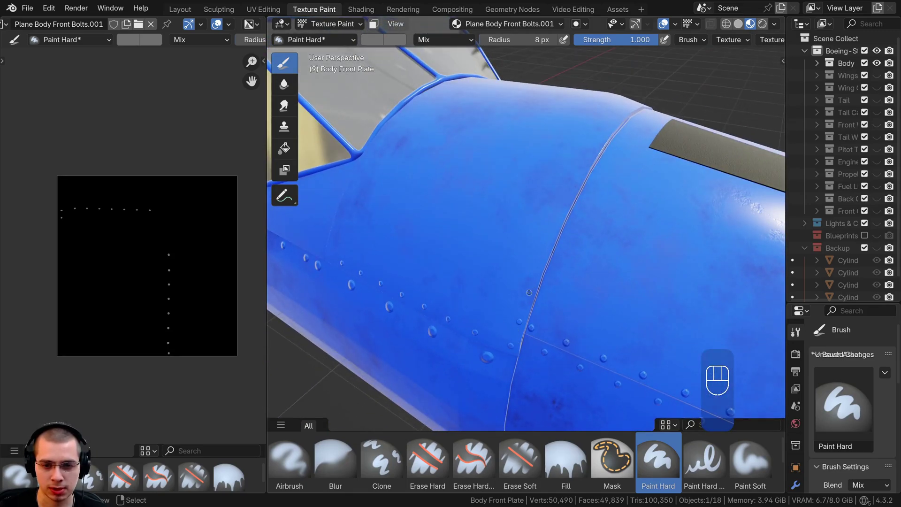
pyautogui.moveTo(529, 293); pyautogui.dragTo(523, 330, button='middle')
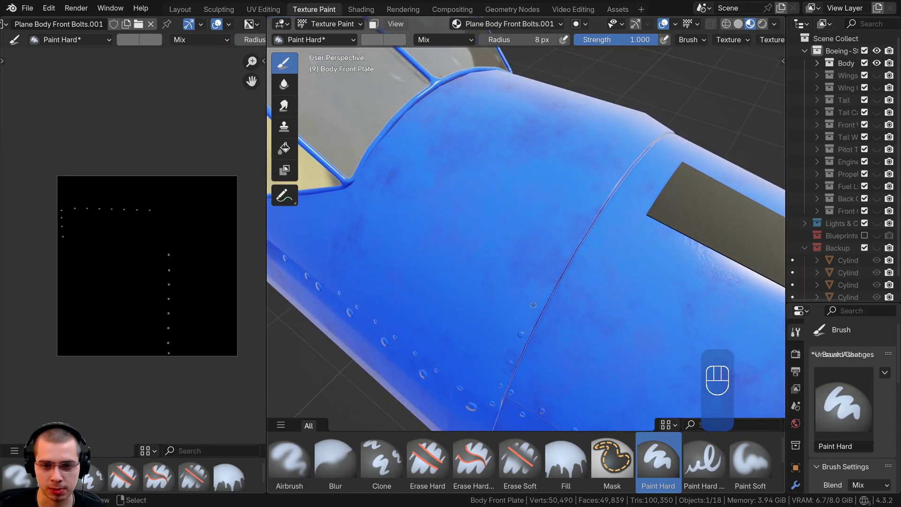
pyautogui.moveTo(551, 280); pyautogui.dragTo(493, 325, button='middle')
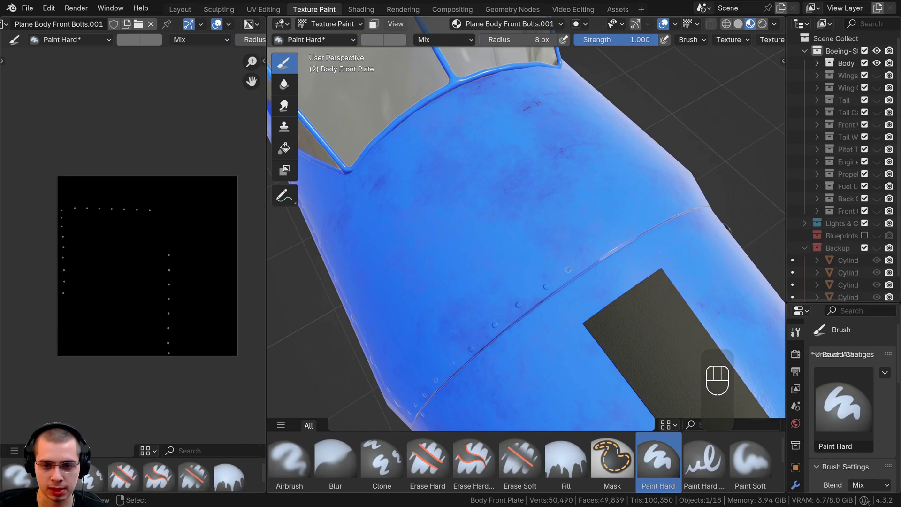
pyautogui.moveTo(568, 268); pyautogui.dragTo(400, 303, button='middle')
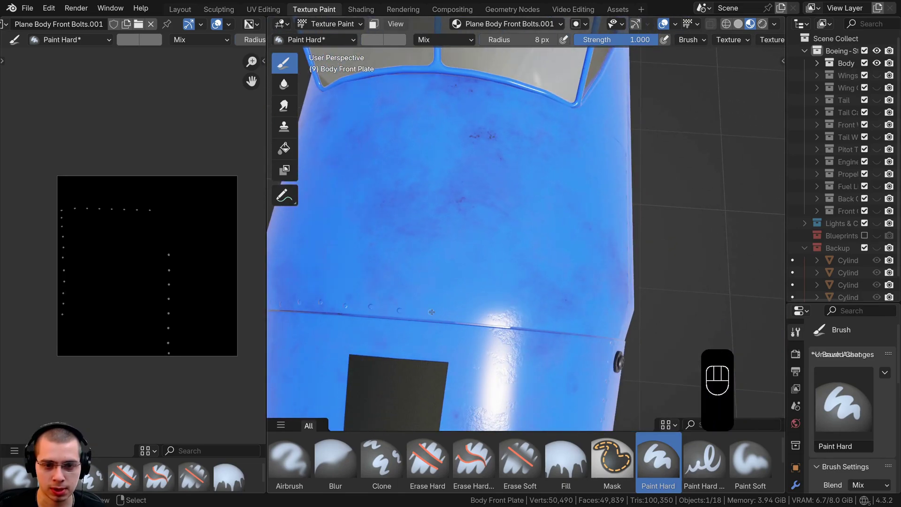
pyautogui.moveTo(465, 312); pyautogui.dragTo(486, 273, button='middle')
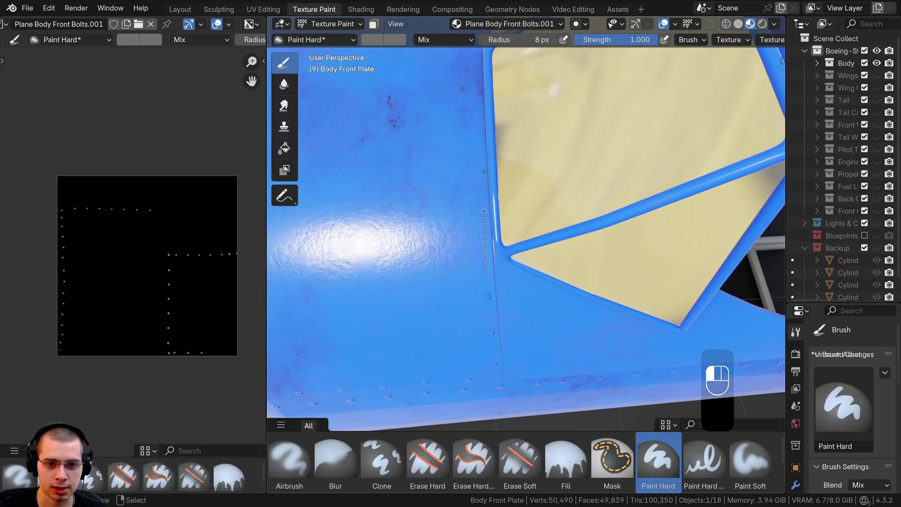
# - Paint a row of bolts along the Body Front Plate's rear seam beside the windshield, from one side over the top to the other
pyautogui.moveTo(484, 171); pyautogui.dragTo(481, 166)
pyautogui.moveTo(482, 204)
pyautogui.keyDown('shift'); pyautogui.mouseDown(button='middle')
pyautogui.moveTo(497, 259)
pyautogui.moveTo(519, 277)
pyautogui.mouseUp(button='middle'); pyautogui.keyUp('shift')
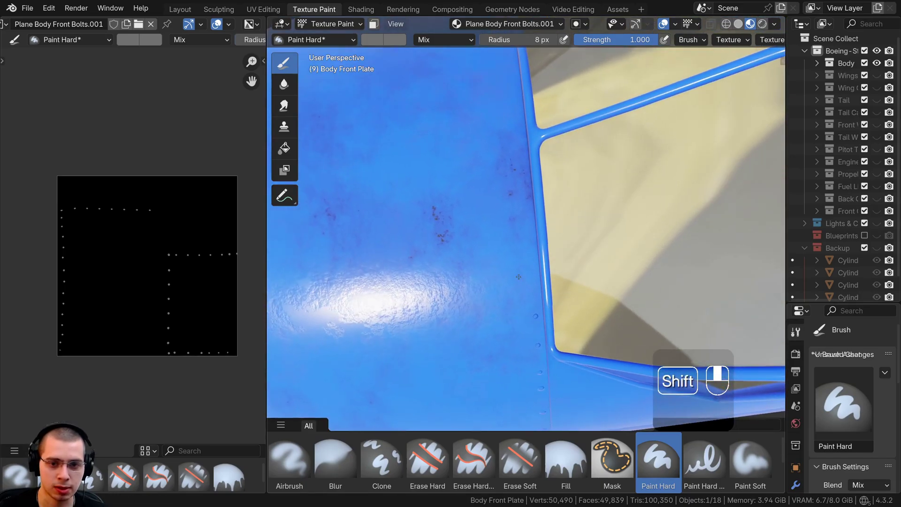
pyautogui.scroll(-2, 533, 284)
pyautogui.moveTo(523, 216); pyautogui.dragTo(524, 218)
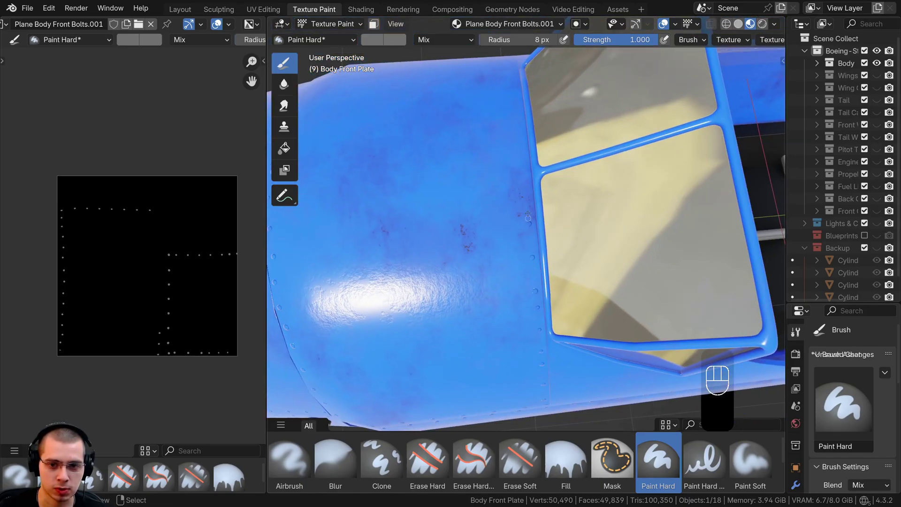
pyautogui.scroll(2, 521, 256)
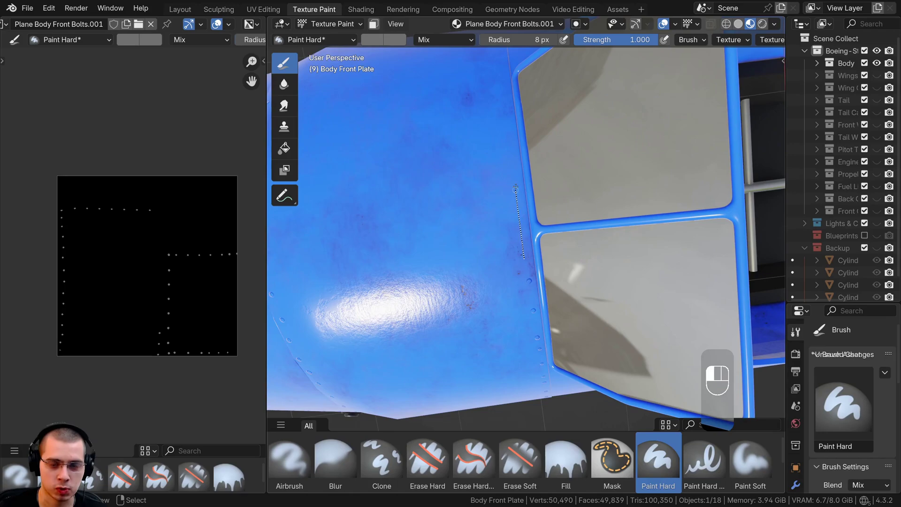
pyautogui.moveTo(515, 187); pyautogui.dragTo(516, 187)
pyautogui.scroll(-2, 515, 187)
pyautogui.keyDown('shift'); pyautogui.moveTo(525, 223); pyautogui.dragTo(527, 261, button='middle'); pyautogui.keyUp('shift')
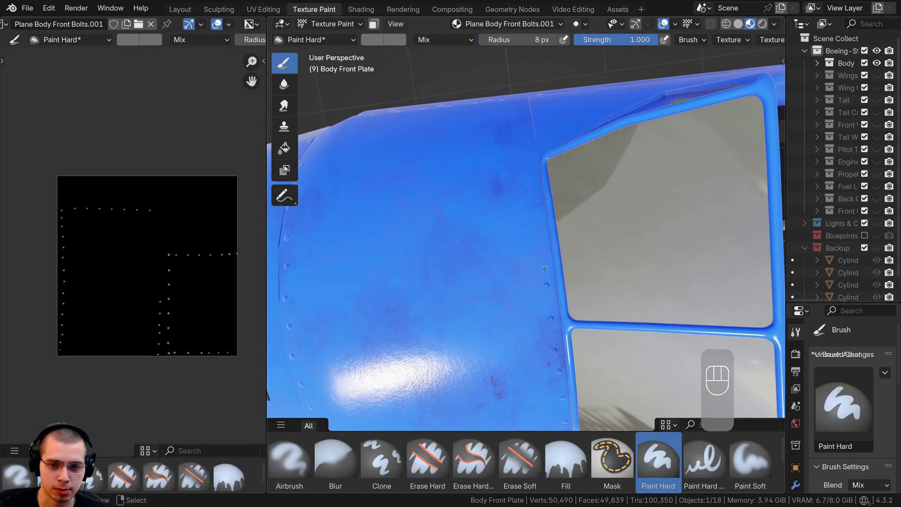
pyautogui.moveTo(533, 195); pyautogui.dragTo(533, 195)
pyautogui.moveTo(533, 195)
pyautogui.keyDown('shift'); pyautogui.mouseDown(button='middle')
pyautogui.moveTo(519, 220)
pyautogui.moveTo(512, 319)
pyautogui.moveTo(511, 231)
pyautogui.mouseUp(button='middle'); pyautogui.keyUp('shift')
pyautogui.scroll(-5, 518, 220)
pyautogui.keyDown('shift'); pyautogui.moveTo(511, 231); pyautogui.dragTo(559, 214, button='middle'); pyautogui.keyUp('shift')
pyautogui.scroll(4, 99, 24)
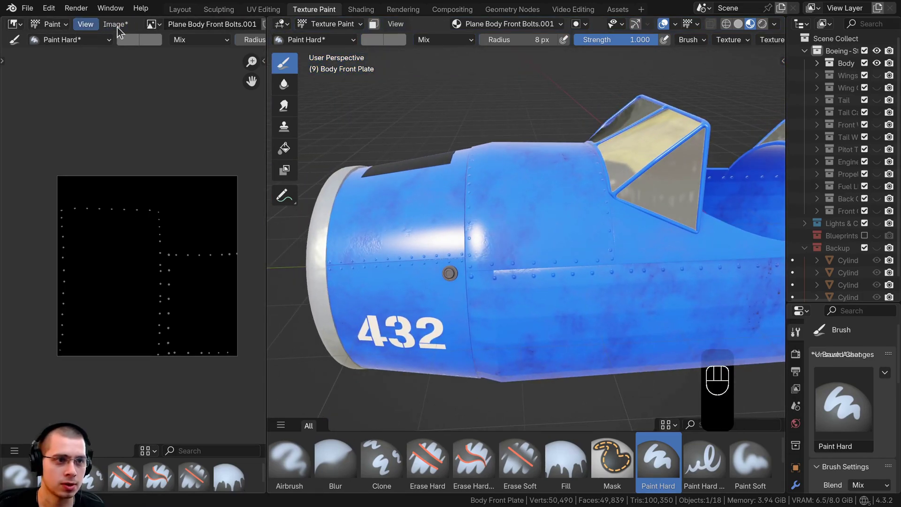
# - Save the painted image as Plane Body Front Plate.png in the Texture Painted Maps folder
pyautogui.click(114, 24)
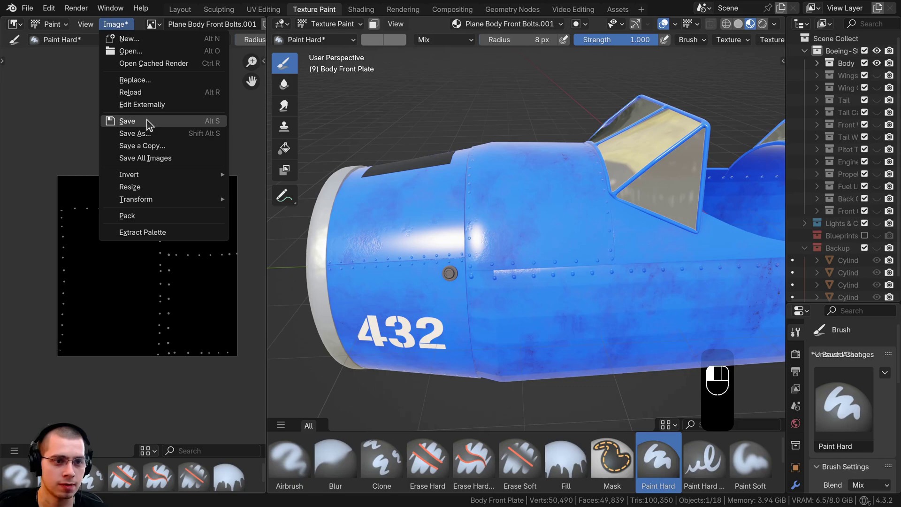
pyautogui.click(126, 121)
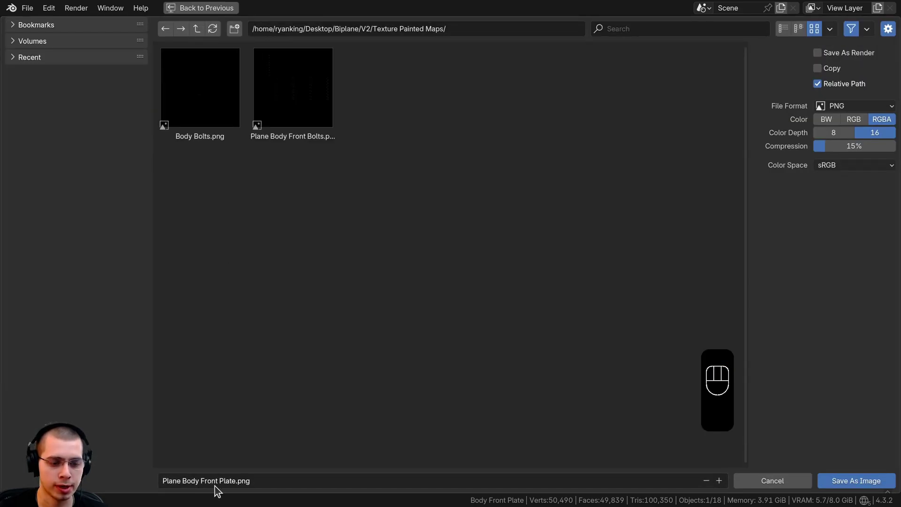
pyautogui.click(849, 481)
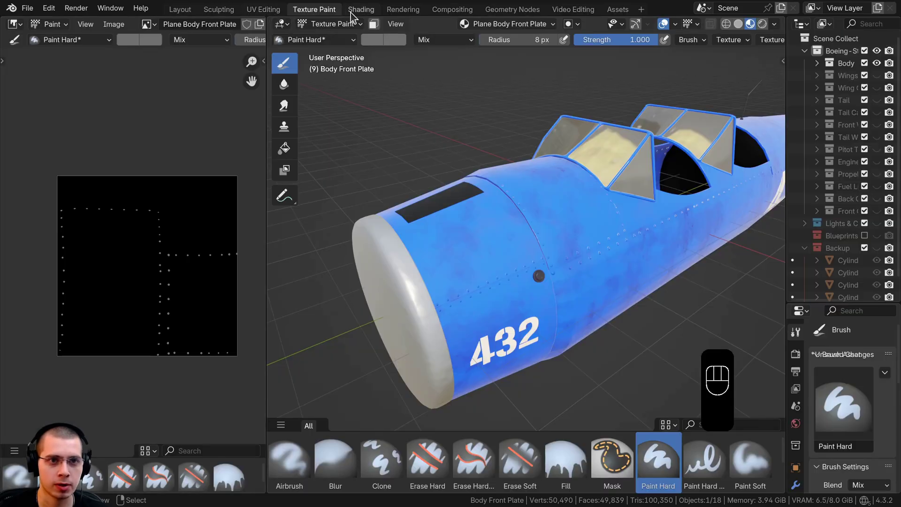
# - Switch to the Shading workspace and select the Body Back Plate behind the cockpit to show its material nodes
pyautogui.click(360, 10)
pyautogui.moveTo(196, 250); pyautogui.dragTo(233, 190, button='middle')
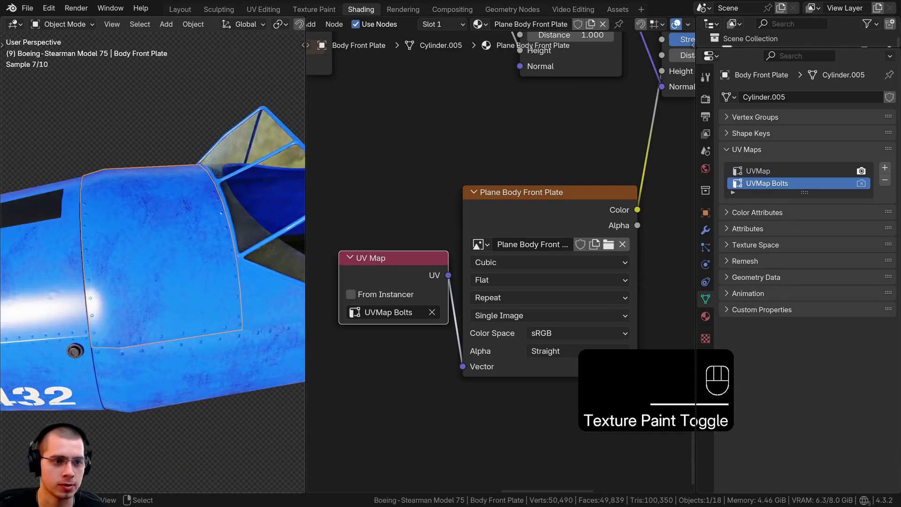
pyautogui.keyDown('shift'); pyautogui.moveTo(124, 269); pyautogui.dragTo(80, 305, button='middle'); pyautogui.keyUp('shift')
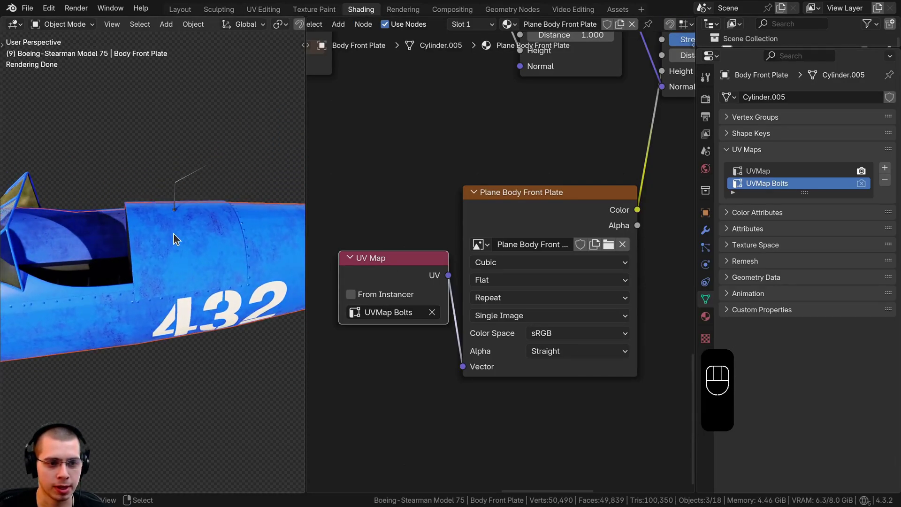
pyautogui.click(173, 232)
pyautogui.keyDown('shift'); pyautogui.moveTo(173, 232); pyautogui.dragTo(157, 253, button='middle'); pyautogui.keyUp('shift')
pyautogui.scroll(1, 157, 253)
pyautogui.scroll(-5, 492, 221)
pyautogui.scroll(-4, 561, 156)
pyautogui.moveTo(581, 129); pyautogui.dragTo(545, 214, button='middle')
pyautogui.scroll(1, 538, 223)
# - Undo the last three changes, then give the Body Back Plate its own single-user material named Plane Body Back Plate
pyautogui.hotkey('ctrl', 'z')
pyautogui.hotkey('ctrl', 'z')
pyautogui.hotkey('ctrl', 'z')
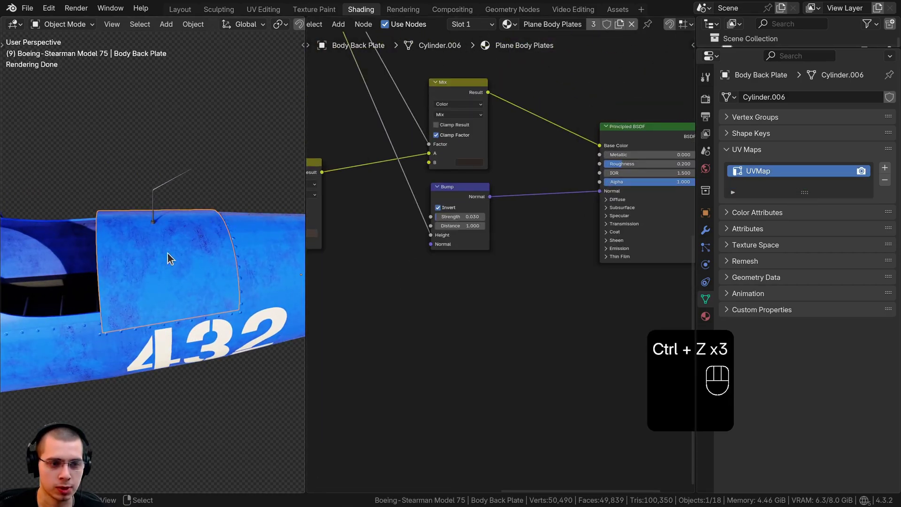
pyautogui.click(618, 26)
pyautogui.doubleClick(563, 25)
pyautogui.click(581, 24)
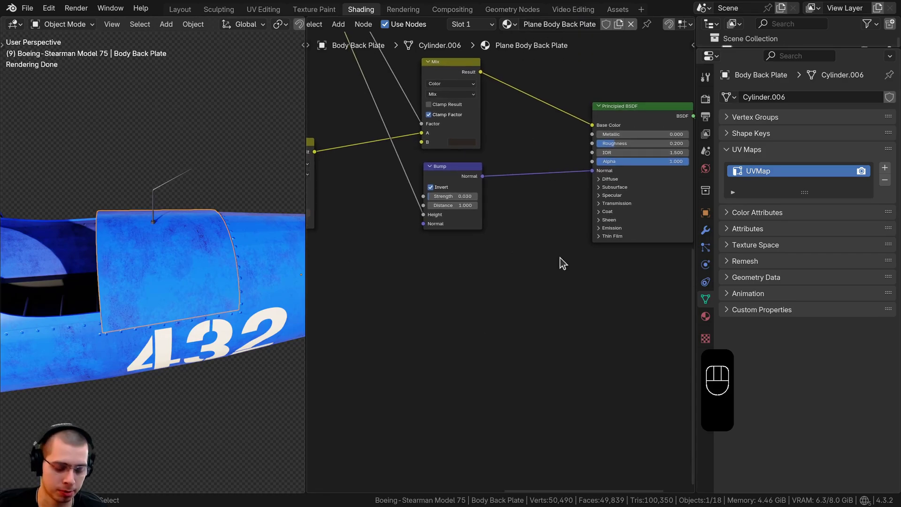
# - Paste the bolt UV Map, Image Texture and Bump nodes, chaining the pasted Bump between the existing Bump and the Principled BSDF's Normal input
pyautogui.hotkey('ctrl', 'v')
pyautogui.scroll(2, 587, 214)
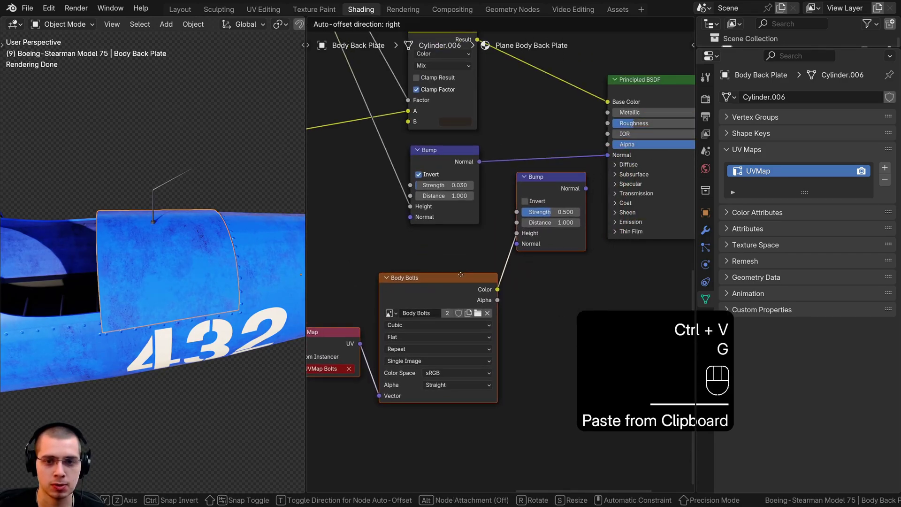
pyautogui.click(454, 278)
pyautogui.scroll(1, 476, 158)
pyautogui.moveTo(478, 153); pyautogui.dragTo(518, 242)
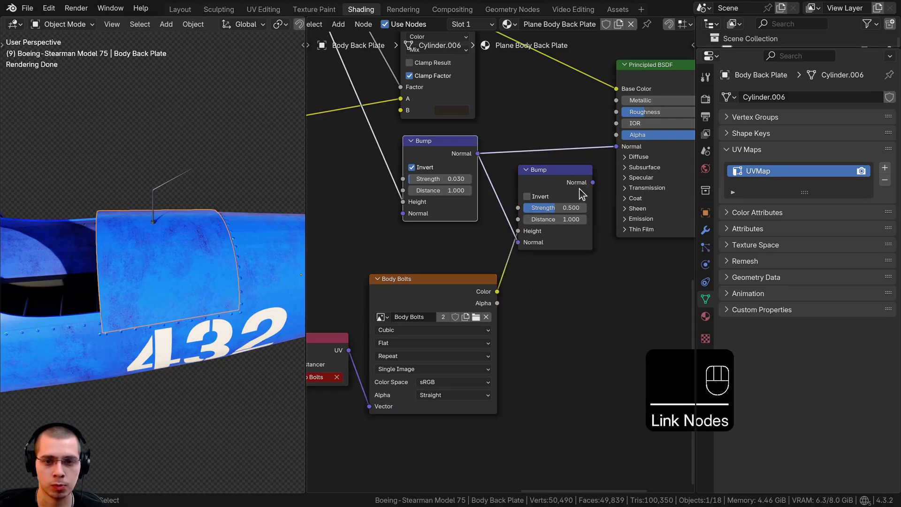
pyautogui.moveTo(593, 183); pyautogui.dragTo(617, 148)
pyautogui.moveTo(573, 168); pyautogui.dragTo(573, 155)
# - Replace the pasted texture's image with a new blank 4096 × 4096 px, 32-bit float image named Plane Body Back Plate
pyautogui.moveTo(456, 324); pyautogui.dragTo(551, 229, button='middle')
pyautogui.scroll(3, 551, 229)
pyautogui.click(590, 220)
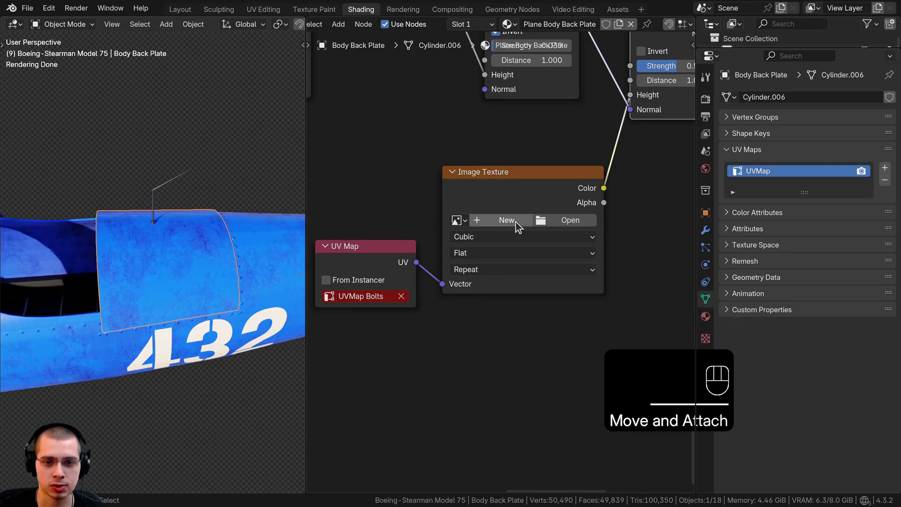
pyautogui.click(493, 221)
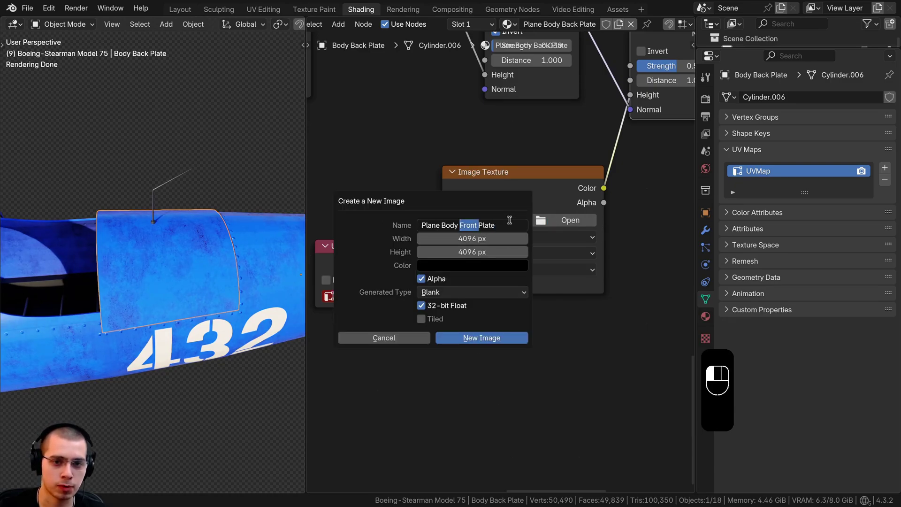
pyautogui.write('Back')
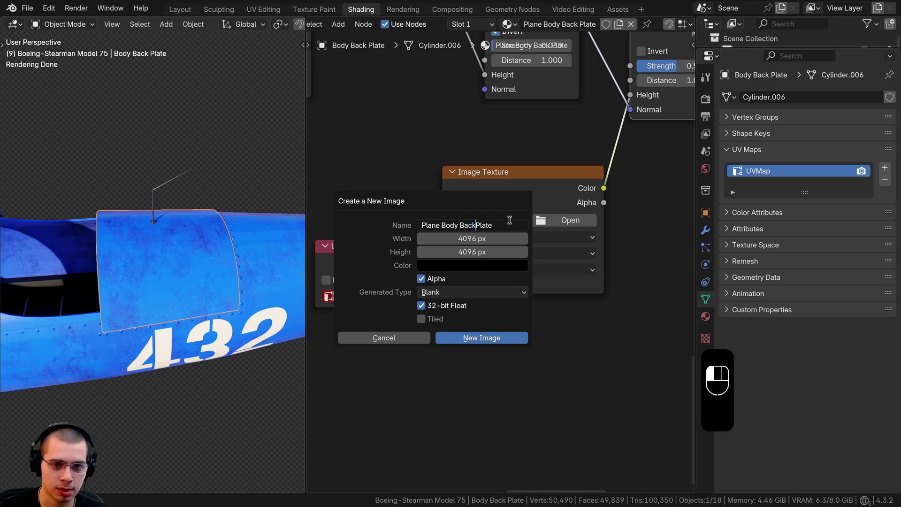
pyautogui.press('Return')
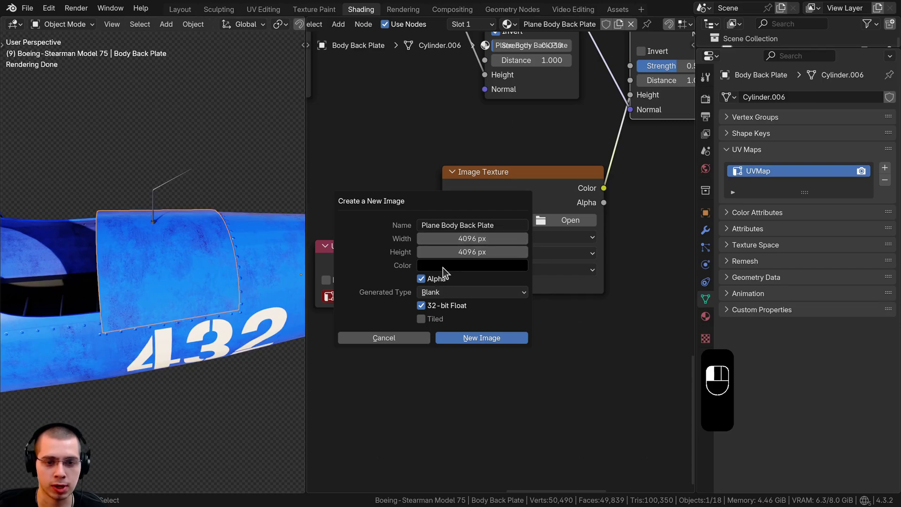
pyautogui.click(474, 338)
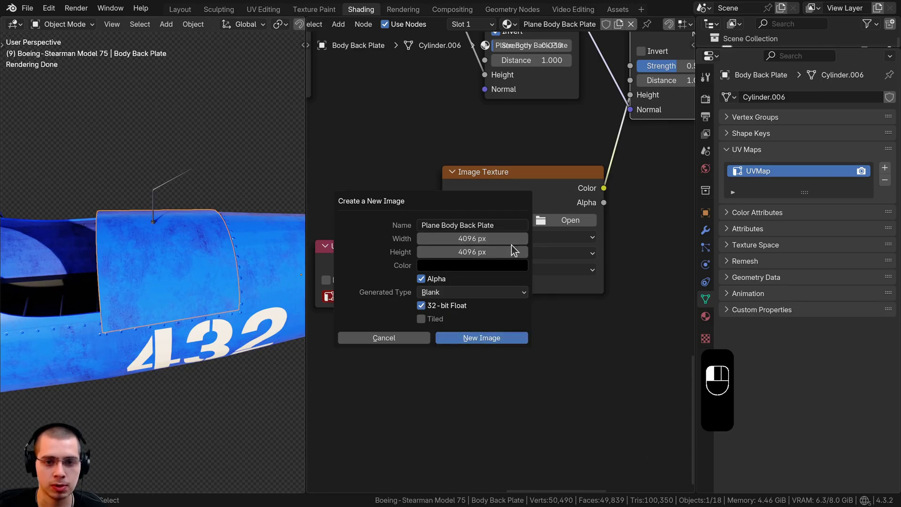
# - Add a second UV map named UVMap Bolts to the Body Back Plate and reposition the UV Map node slightly
pyautogui.click(886, 172)
pyautogui.doubleClick(779, 183)
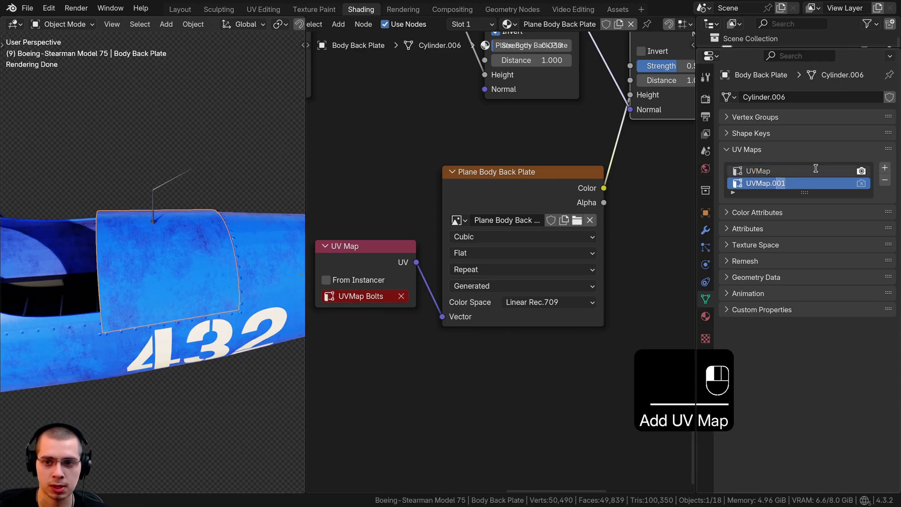
pyautogui.press('BackSpace')
pyautogui.press('BackSpace')
pyautogui.write('Bolts')
pyautogui.click(817, 171)
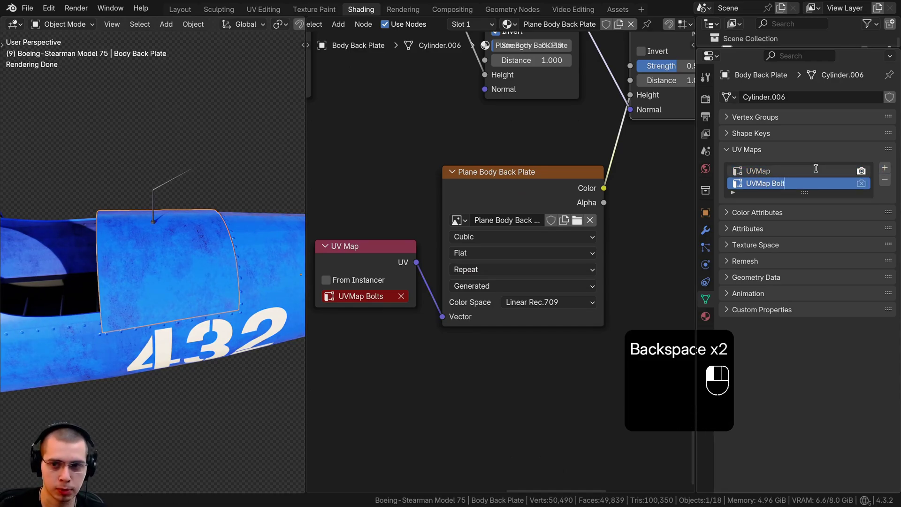
pyautogui.moveTo(375, 262); pyautogui.dragTo(384, 249)
pyautogui.scroll(1, 165, 362)
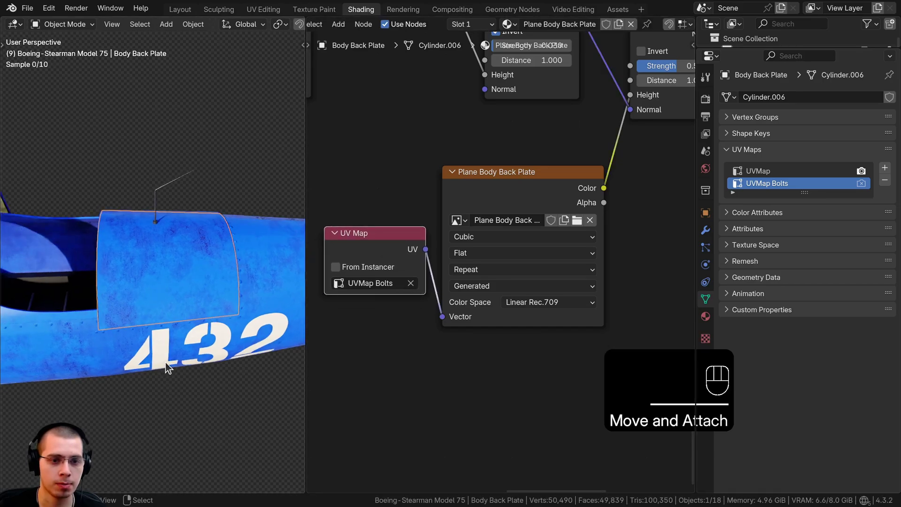
# - Switch to the UV Editing workspace, choose UVMap Bolts as the active UV map and frame the Body Back Plate
pyautogui.click(263, 10)
pyautogui.click(385, 24)
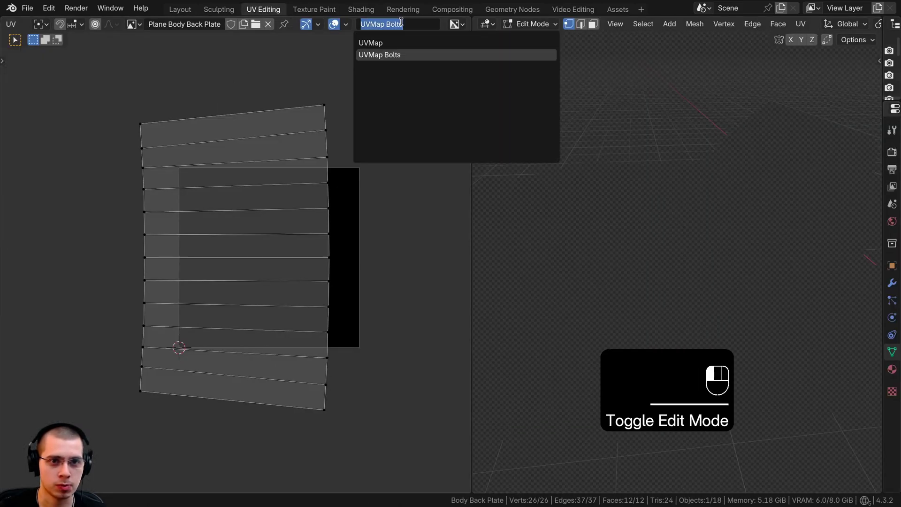
pyautogui.click(389, 55)
pyautogui.press('KP_Decimal')
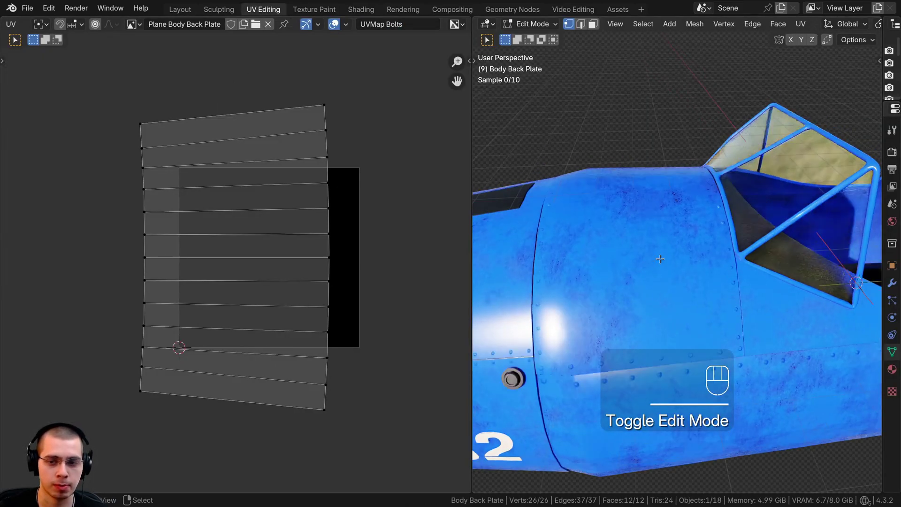
pyautogui.press('a')
pyautogui.press('a')
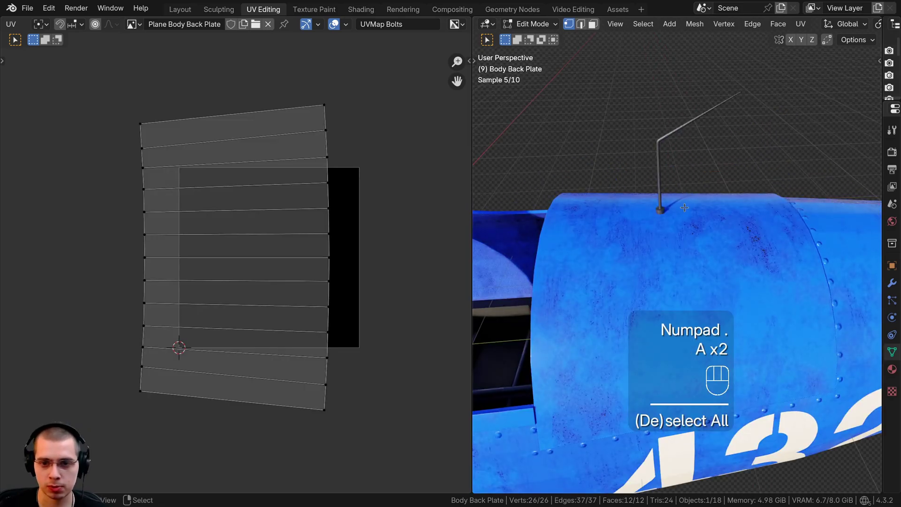
# - Show the model in wireframe and unwrap the whole back plate with Smart UV Project at a 66° angle limit and 0.010 island margin
pyautogui.press('z')
pyautogui.click(572, 176)
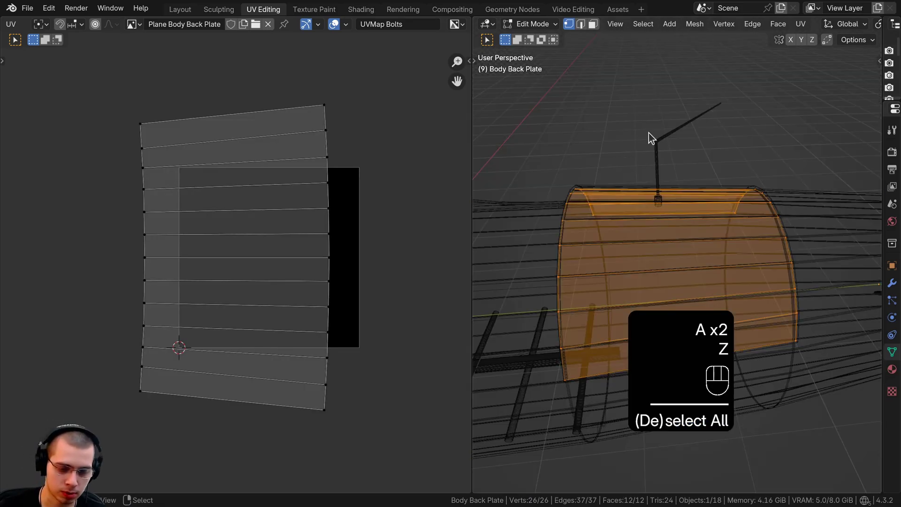
pyautogui.press('u')
pyautogui.moveTo(649, 132)
pyautogui.click(702, 173)
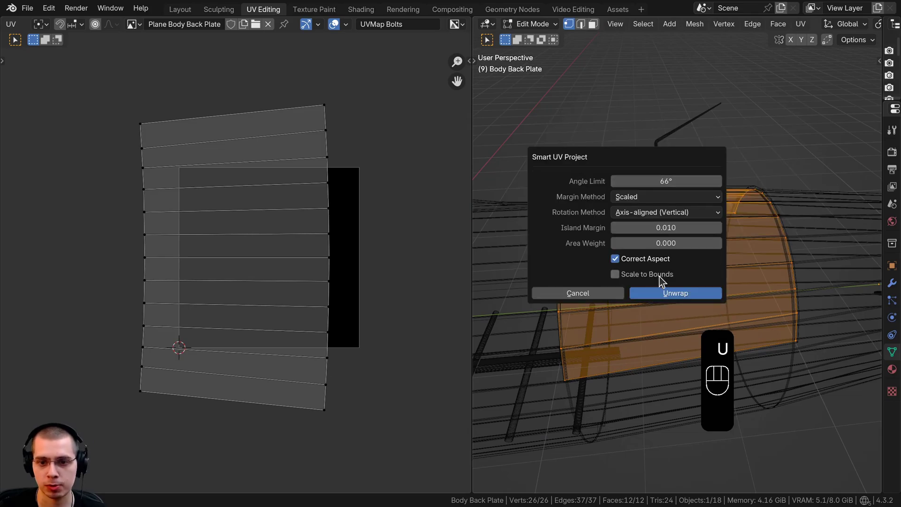
pyautogui.click(676, 293)
pyautogui.scroll(2, 260, 180)
pyautogui.press('a')
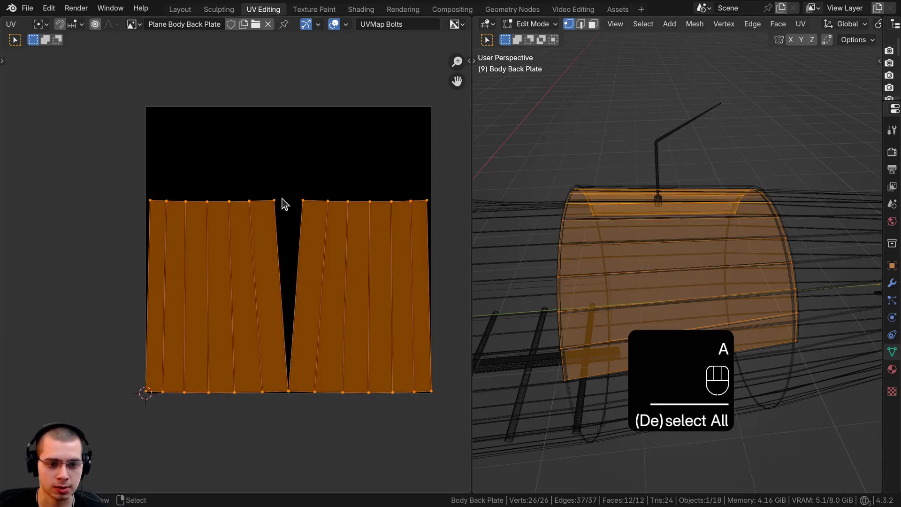
pyautogui.moveTo(285, 204); pyautogui.dragTo(230, 191, button='middle')
pyautogui.press('a')
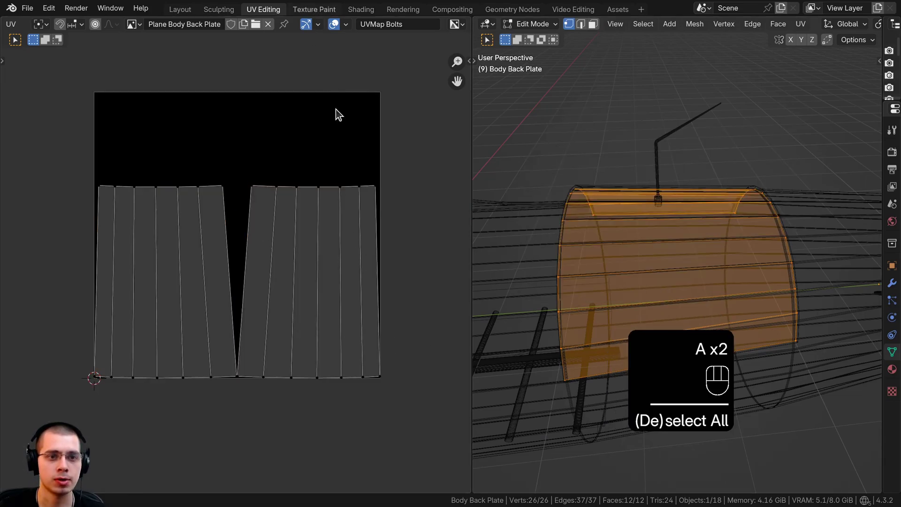
# - Switch to the Texture Paint workspace and paint a row of bolts along one lower side edge of the Body Back Plate
pyautogui.click(314, 10)
pyautogui.moveTo(537, 274)
pyautogui.mouseDown(button='middle')
pyautogui.moveTo(343, 263)
pyautogui.moveTo(399, 252)
pyautogui.moveTo(345, 227)
pyautogui.moveTo(355, 223)
pyautogui.mouseUp(button='middle')
pyautogui.scroll(4, 345, 228)
pyautogui.scroll(-1, 375, 272)
pyautogui.moveTo(384, 278); pyautogui.dragTo(444, 263)
pyautogui.moveTo(650, 251)
pyautogui.mouseDown()
pyautogui.moveTo(671, 252)
pyautogui.moveTo(662, 259)
pyautogui.mouseUp()
pyautogui.moveTo(485, 262); pyautogui.dragTo(547, 329, button='middle')
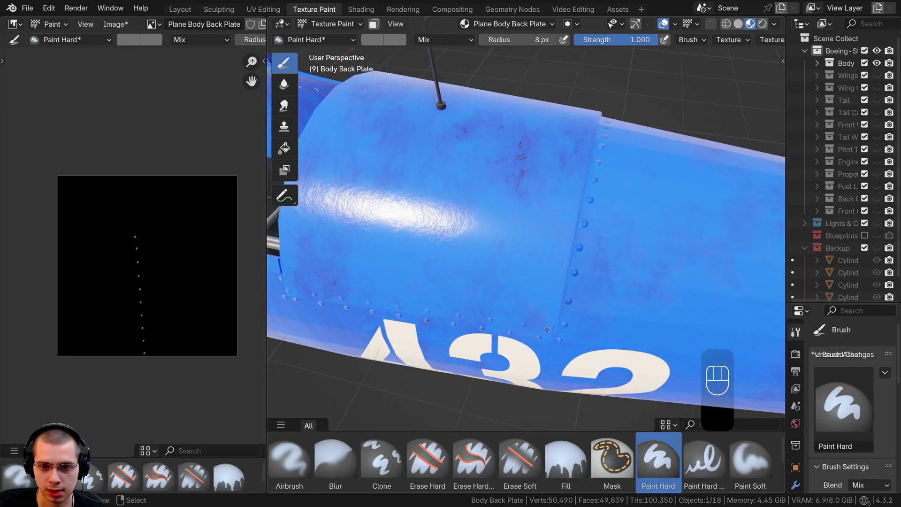
# - Paint bolts along the back plate's rear seam over the top to the other side, raising the brush radius to 15 px
pyautogui.moveTo(560, 275); pyautogui.dragTo(559, 276)
pyautogui.moveTo(559, 276); pyautogui.dragTo(550, 317, button='middle')
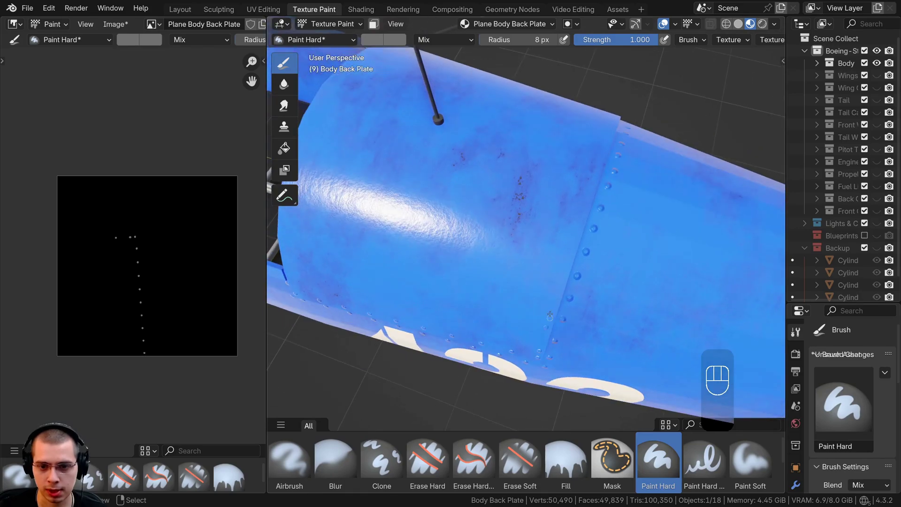
pyautogui.moveTo(566, 268); pyautogui.dragTo(566, 266)
pyautogui.keyDown('shift'); pyautogui.moveTo(566, 265); pyautogui.dragTo(526, 303, button='middle'); pyautogui.keyUp('shift')
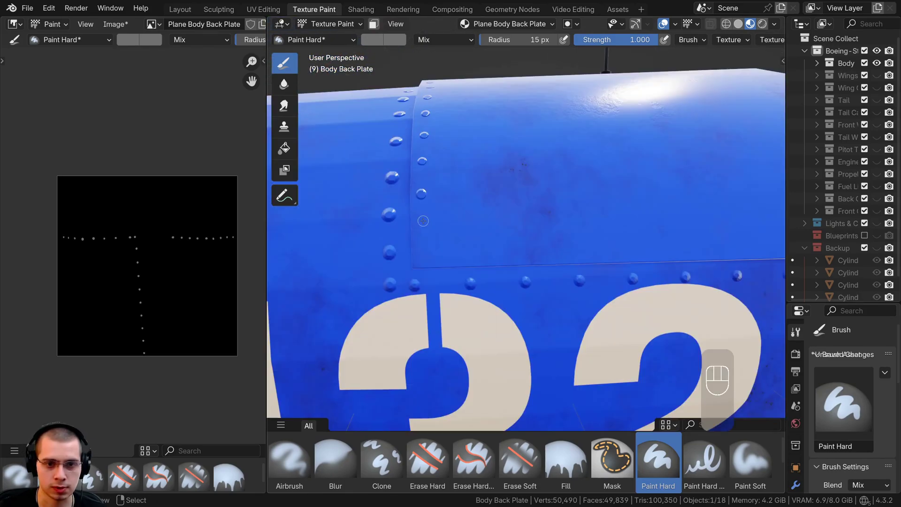
# - Paint bolts along the back plate's opposite lower edge and along its forward edge beside the cockpit
pyautogui.moveTo(422, 258); pyautogui.dragTo(319, 268, button='middle')
pyautogui.moveTo(291, 263)
pyautogui.mouseDown()
pyautogui.moveTo(721, 236)
pyautogui.moveTo(753, 250)
pyautogui.mouseUp()
pyautogui.moveTo(752, 243)
pyautogui.keyDown('shift'); pyautogui.mouseDown(button='middle')
pyautogui.moveTo(620, 260)
pyautogui.moveTo(623, 267)
pyautogui.mouseUp(button='middle'); pyautogui.keyUp('shift')
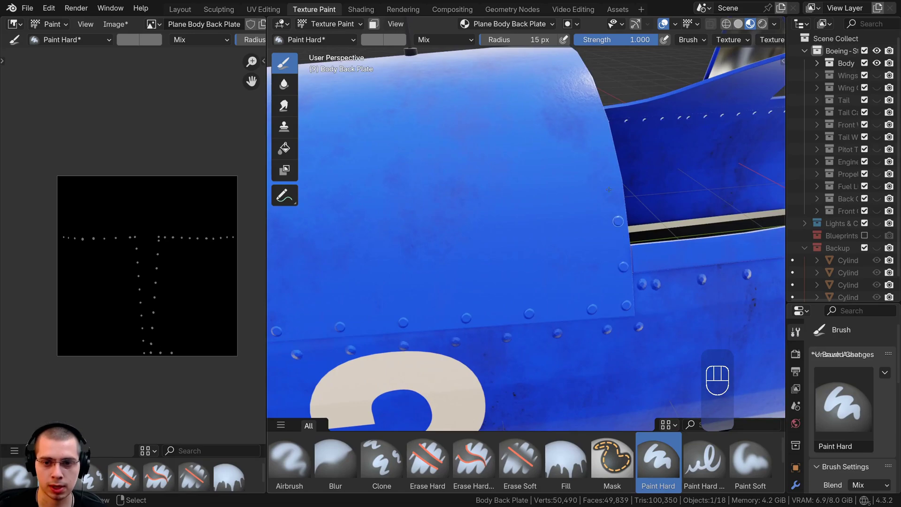
pyautogui.keyDown('shift'); pyautogui.moveTo(618, 221); pyautogui.dragTo(601, 295, button='middle'); pyautogui.keyUp('shift')
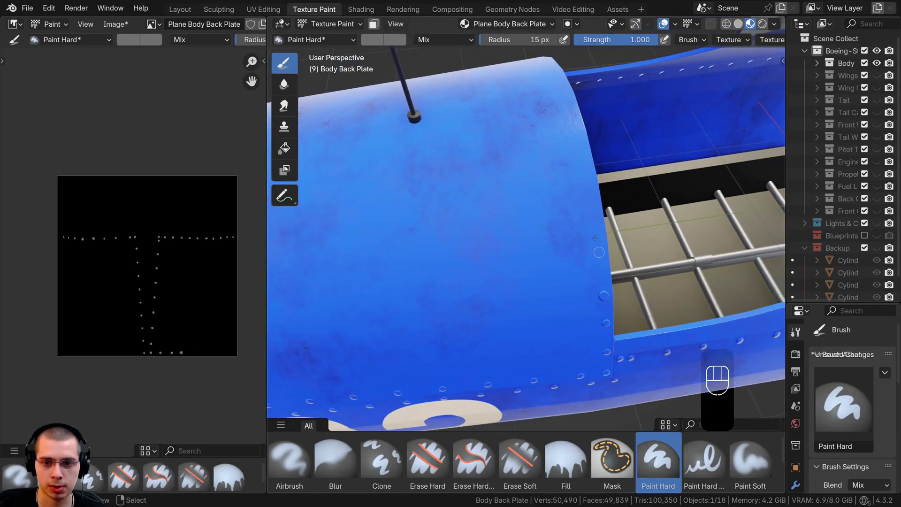
pyautogui.moveTo(595, 237); pyautogui.dragTo(460, 319, button='middle')
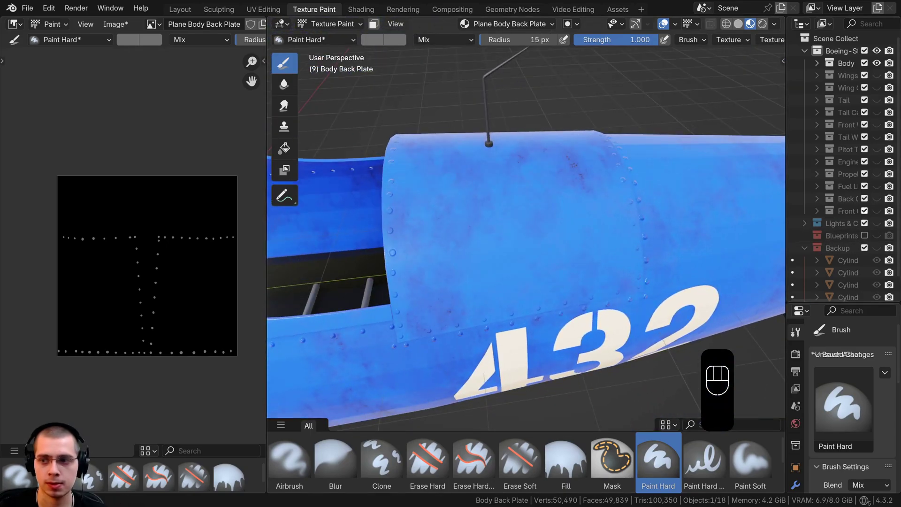
# - Save the painted bolt image as Plane Body Back Plate.png in the Texture Painted Maps folder
pyautogui.click(123, 25)
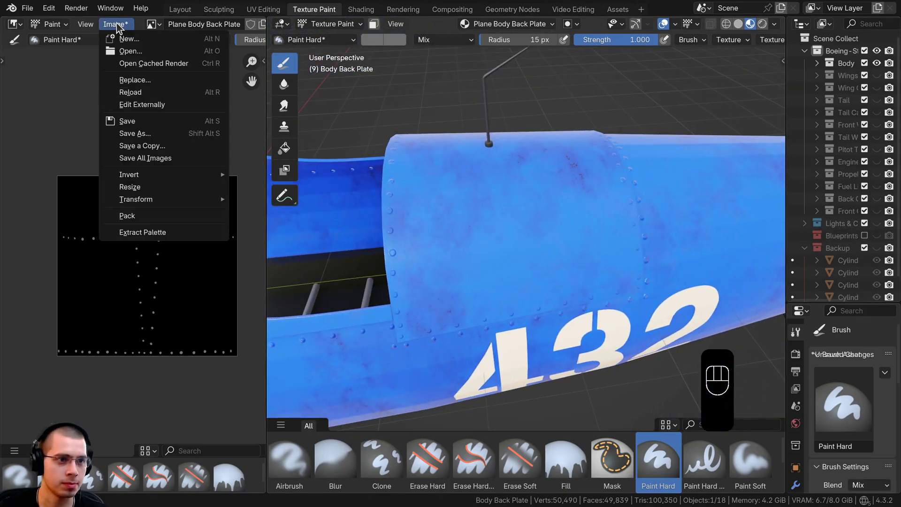
pyautogui.click(139, 134)
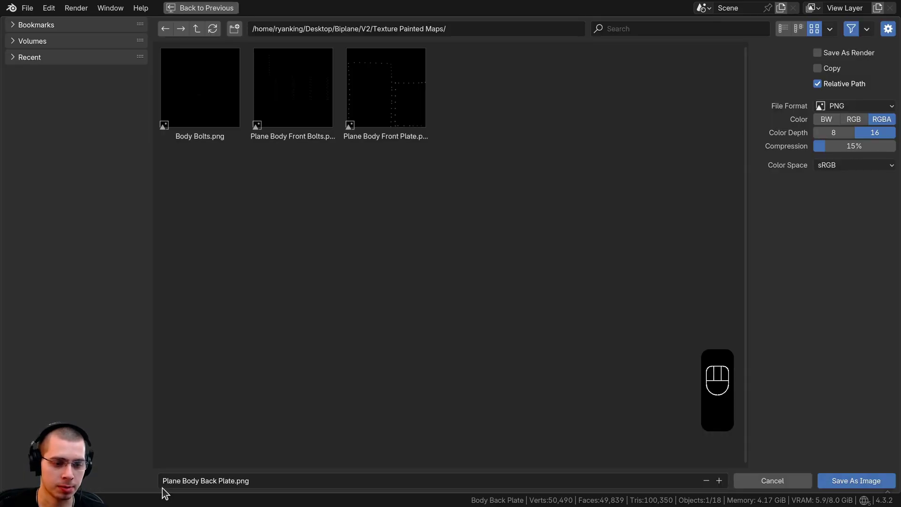
pyautogui.click(865, 481)
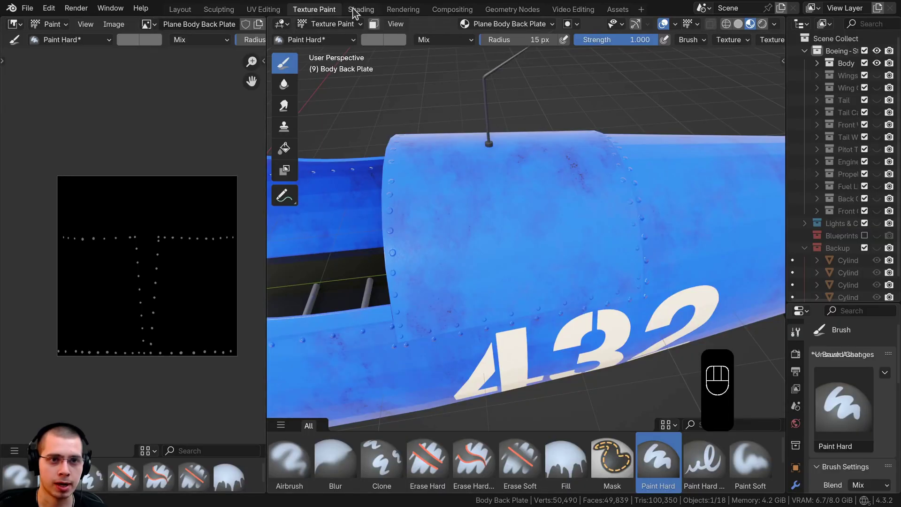
# - Return to the Shading workspace, enlarge the outliner and isolate the Front Wheels collection in the viewport
pyautogui.click(361, 9)
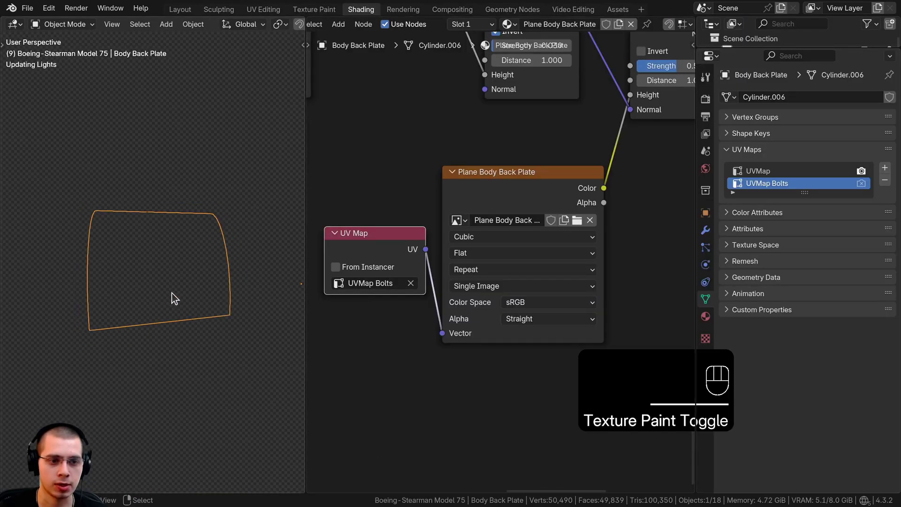
pyautogui.moveTo(172, 293); pyautogui.dragTo(200, 311, button='middle')
pyautogui.keyDown('shift'); pyautogui.moveTo(199, 310); pyautogui.dragTo(227, 300, button='middle'); pyautogui.keyUp('shift')
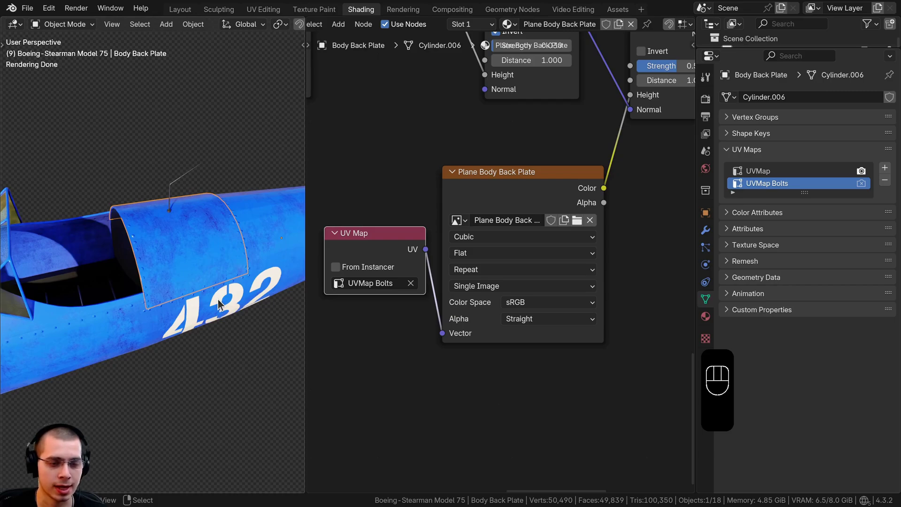
pyautogui.scroll(-6, 154, 322)
pyautogui.keyDown('shift'); pyautogui.moveTo(161, 323); pyautogui.dragTo(284, 324, button='middle'); pyautogui.keyUp('shift')
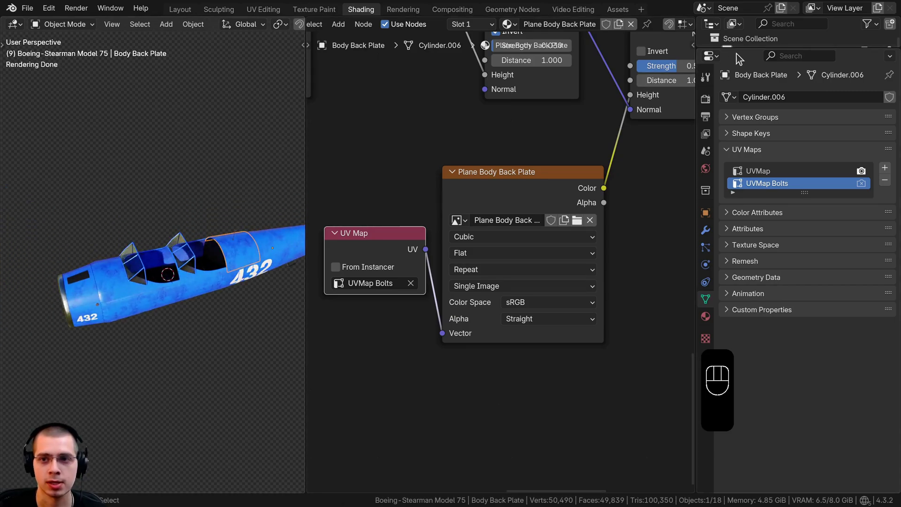
pyautogui.moveTo(739, 49); pyautogui.dragTo(739, 367)
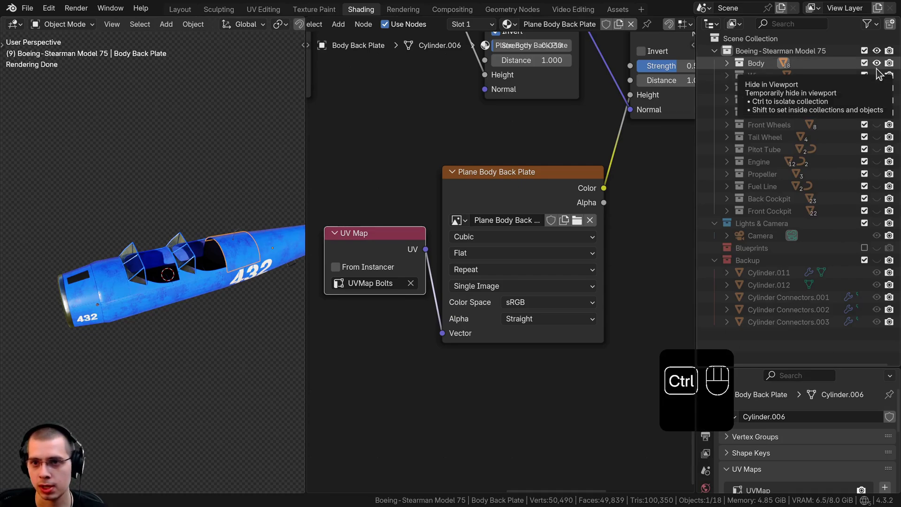
pyautogui.keyDown('ctrl'); pyautogui.click(877, 125); pyautogui.keyUp('ctrl')
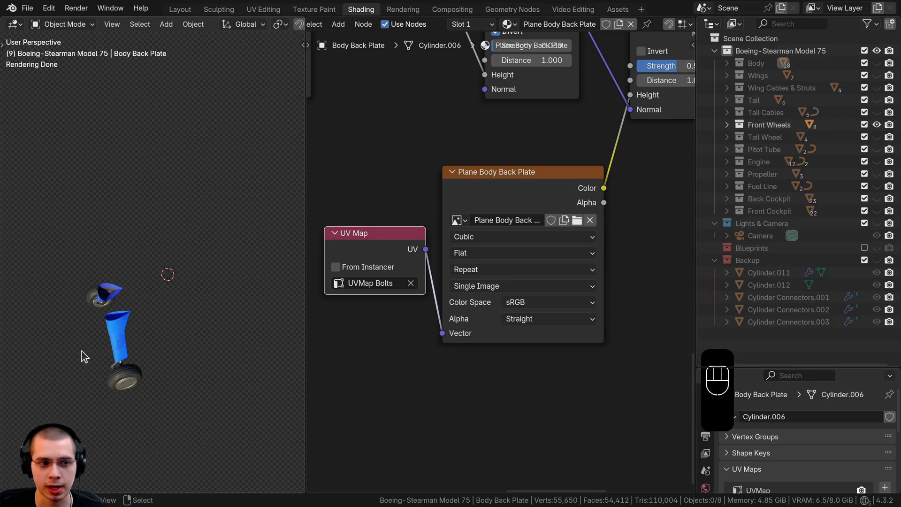
# - Examine the landing gear struts up close and check which material the upper and lower struts use
pyautogui.press('a')
pyautogui.moveTo(132, 272); pyautogui.dragTo(173, 223, button='middle')
pyautogui.press('a')
pyautogui.scroll(5, 166, 222)
pyautogui.rightClick(173, 220)
pyautogui.press('g')
pyautogui.rightClick(174, 156)
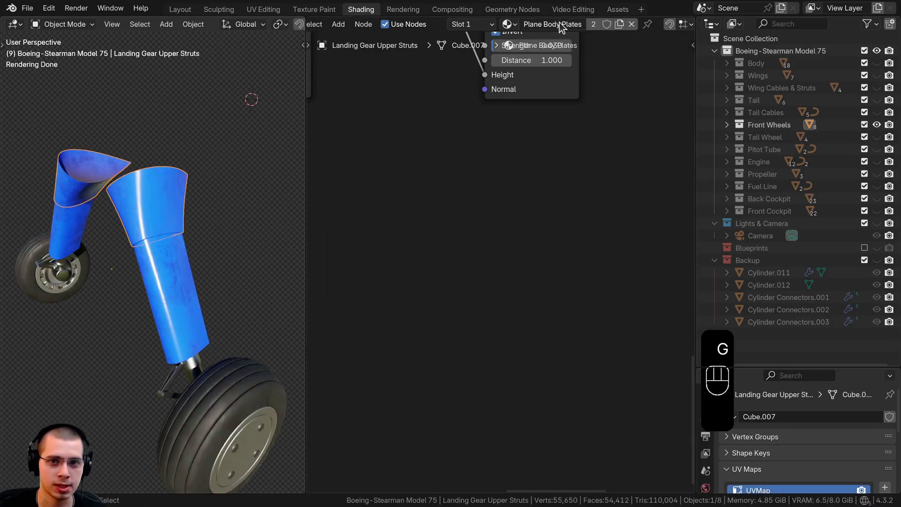
pyautogui.click(166, 257)
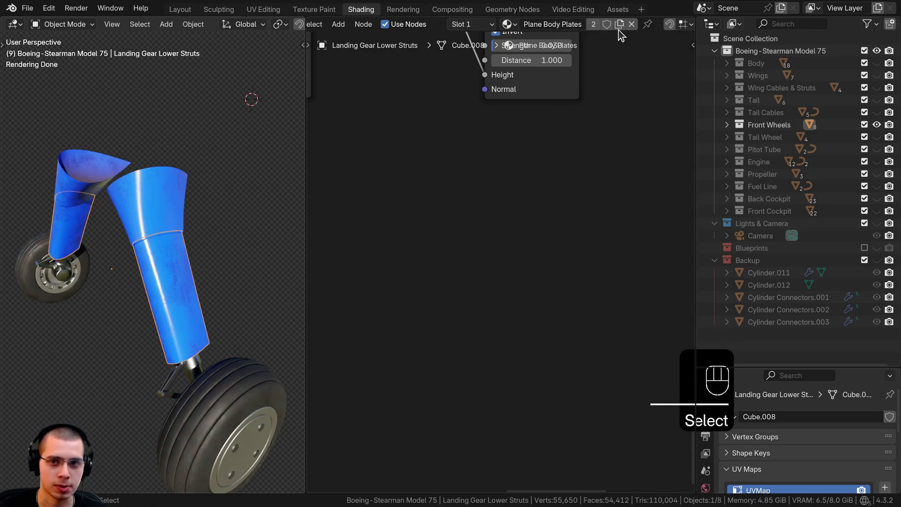
# - Make a separate copy of the upper struts' Plane Body Plates material and name it Plane Body Wheel Struts
pyautogui.click(171, 190)
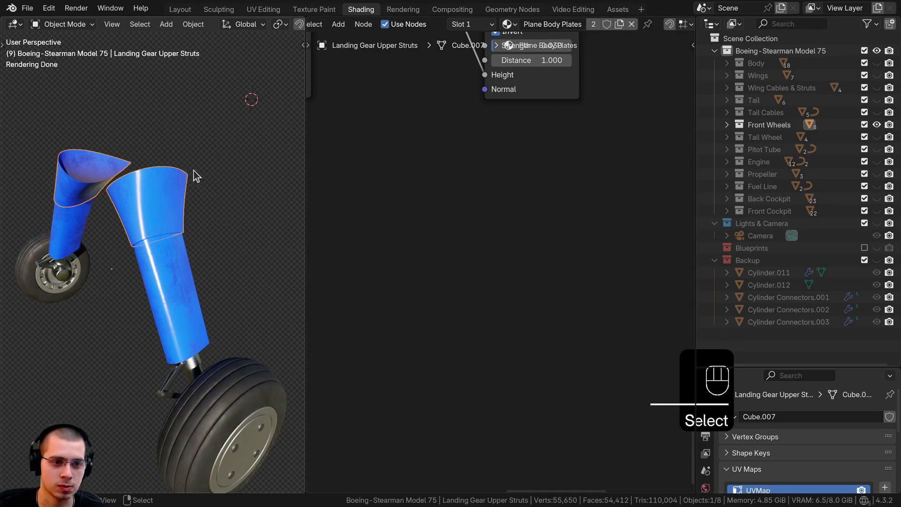
pyautogui.click(619, 24)
pyautogui.doubleClick(570, 24)
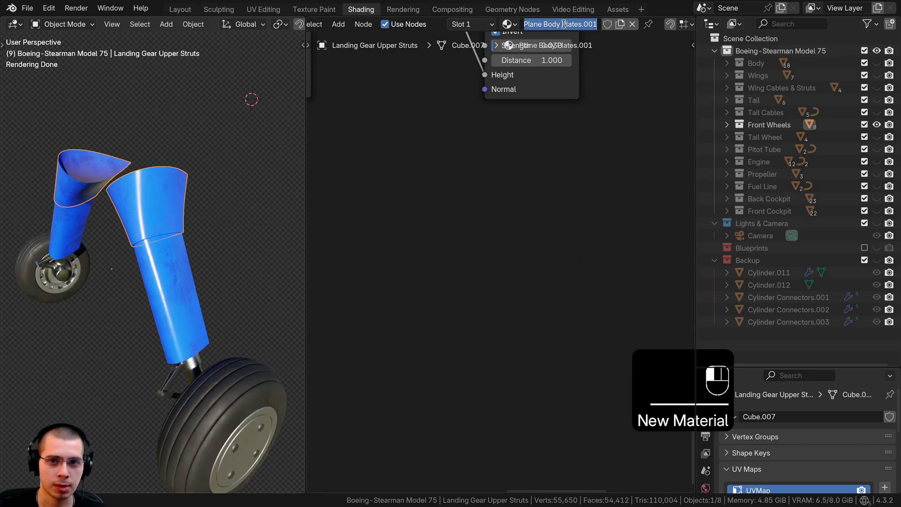
pyautogui.moveTo(563, 24); pyautogui.dragTo(641, 18)
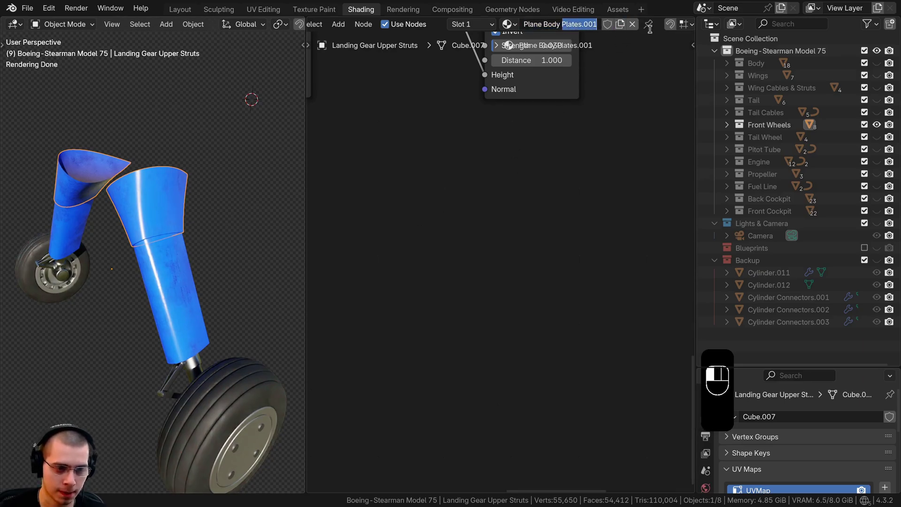
pyautogui.write('Wheel Strut')
pyautogui.click(649, 28)
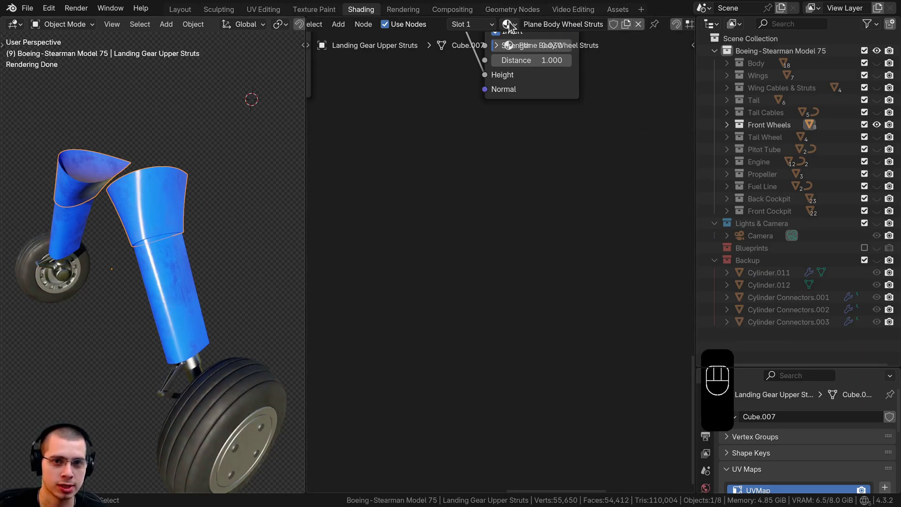
# - Assign the Plane Body Wheel Struts material to the landing gear lower struts and check it on both strut objects
pyautogui.moveTo(508, 26); pyautogui.dragTo(166, 293)
pyautogui.click(166, 293)
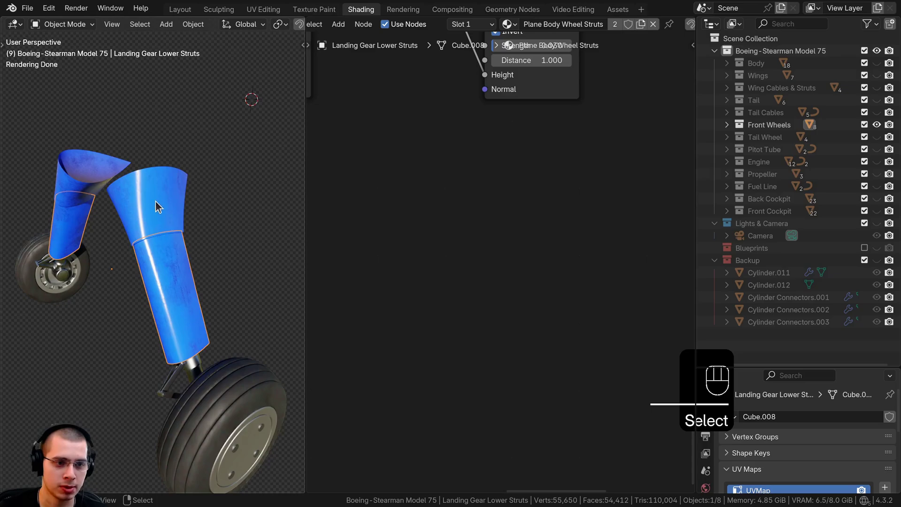
pyautogui.rightClick(142, 197)
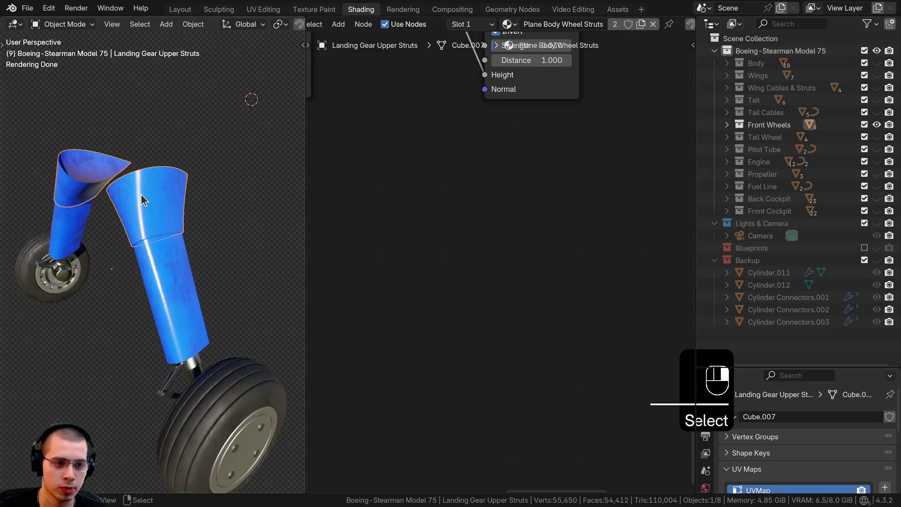
pyautogui.rightClick(172, 270)
pyautogui.rightClick(170, 209)
pyautogui.rightClick(172, 255)
pyautogui.moveTo(164, 250); pyautogui.dragTo(132, 245, button='middle')
pyautogui.scroll(1, 134, 251)
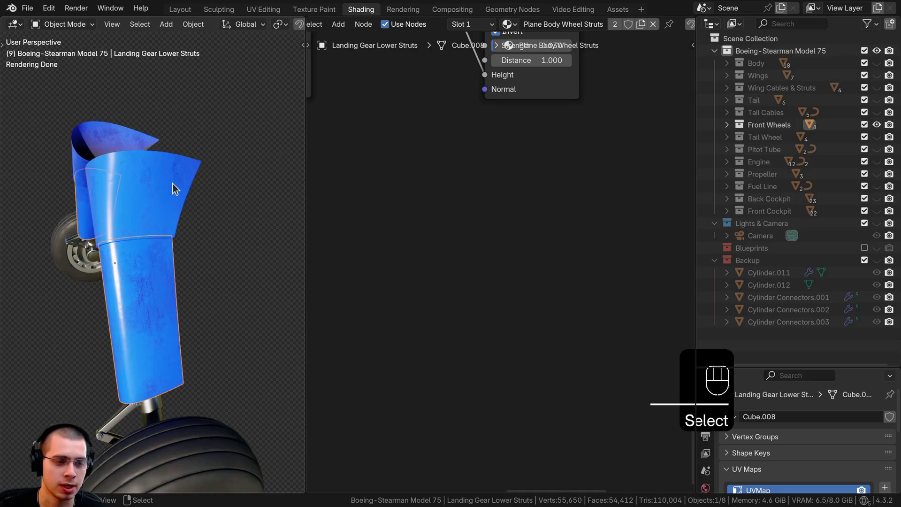
# - Paste the copied UV Map, Body Bolts image and Bump nodes into the upper struts' wheel strut material
pyautogui.click(165, 194)
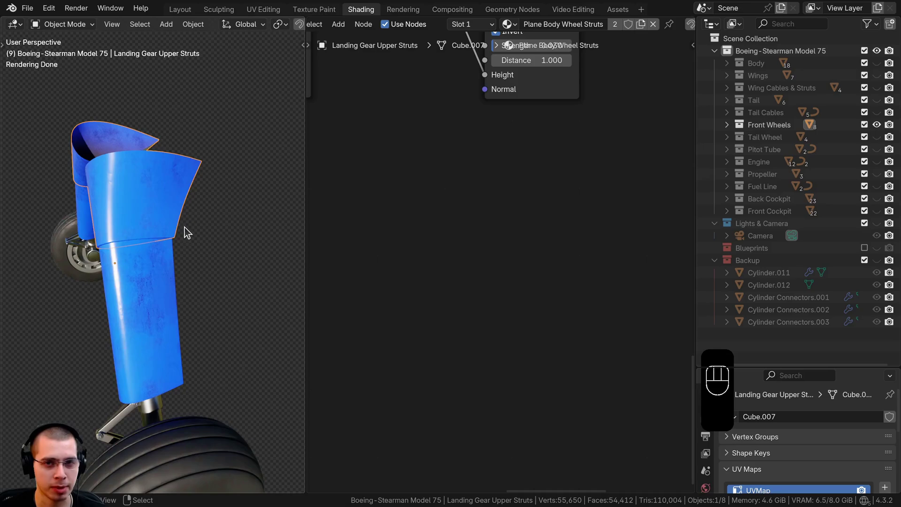
pyautogui.scroll(1, 171, 227)
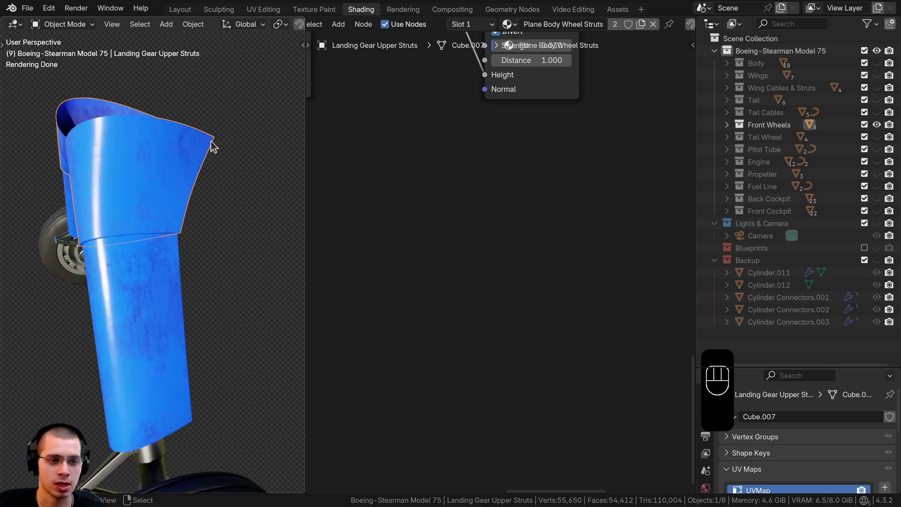
pyautogui.scroll(-4, 529, 217)
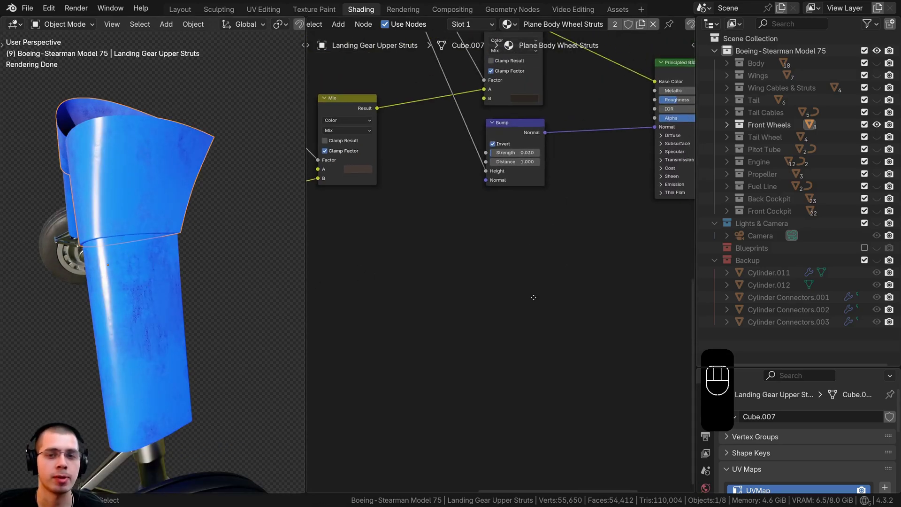
pyautogui.hotkey('ctrl', 'v')
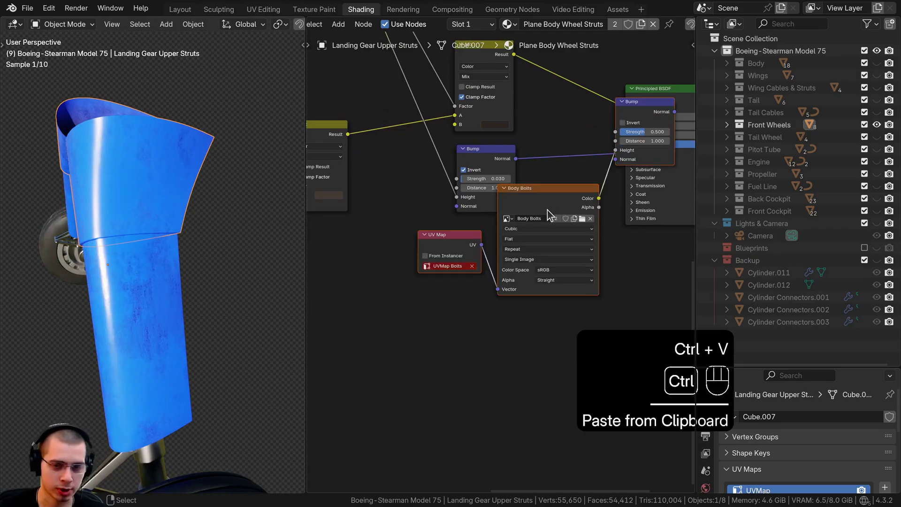
pyautogui.press('g')
pyautogui.click(492, 272)
# - Arrange the pasted nodes and chain the new Bump node between the existing Bump node and the Principled BSDF normal
pyautogui.scroll(2, 495, 272)
pyautogui.press('a')
pyautogui.moveTo(488, 119); pyautogui.dragTo(557, 222)
pyautogui.moveTo(592, 130); pyautogui.dragTo(551, 131)
pyautogui.moveTo(605, 146); pyautogui.dragTo(638, 112)
pyautogui.moveTo(560, 161); pyautogui.dragTo(583, 146)
pyautogui.scroll(4, 462, 297)
pyautogui.moveTo(462, 298); pyautogui.dragTo(518, 211, button='middle')
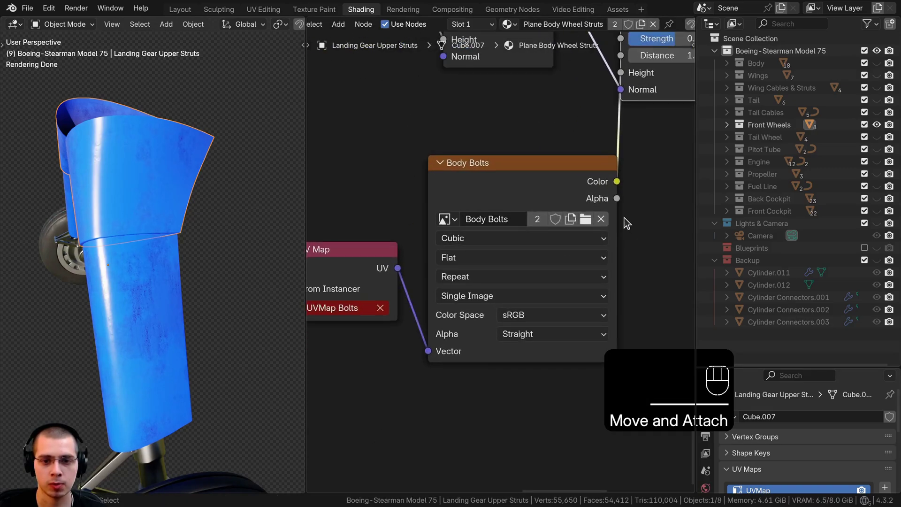
# - Replace the Body Bolts image with a new black 4096 px, 32-bit float image named Plane Body Wheel Struts
pyautogui.click(601, 218)
pyautogui.click(499, 201)
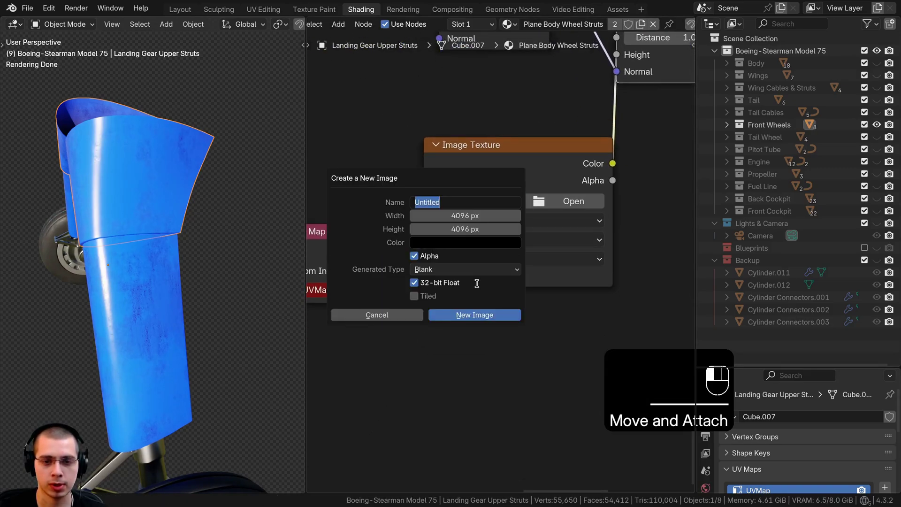
pyautogui.write('Plane Body Wheel Struts')
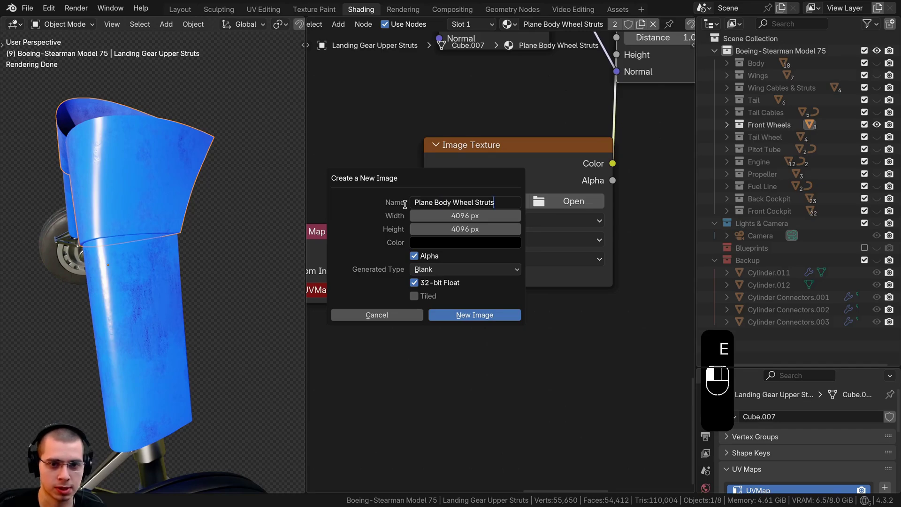
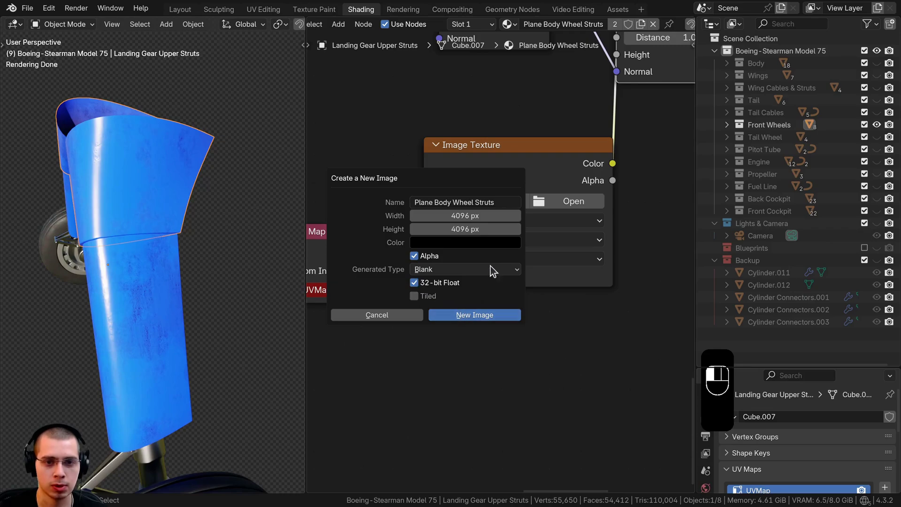
pyautogui.click(527, 165)
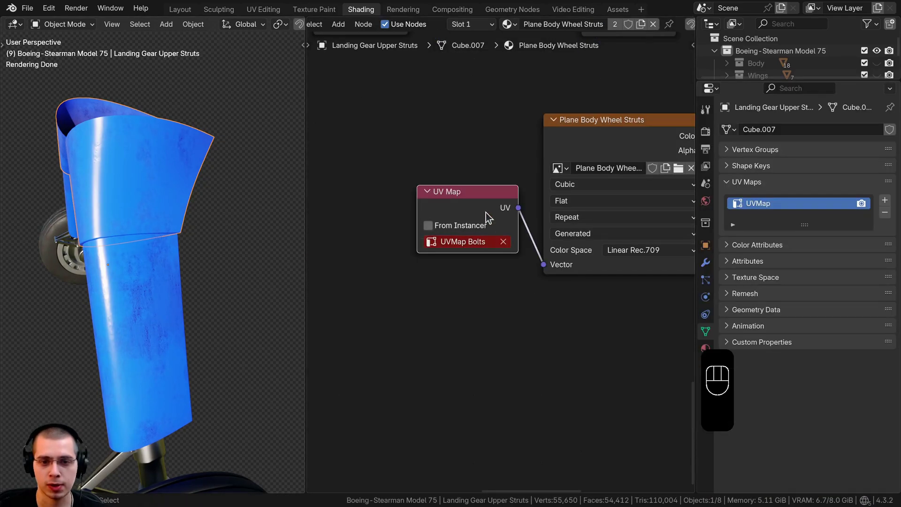
# - Add a second UV map named UVMap Bolts to the landing gear upper struts
pyautogui.click(885, 201)
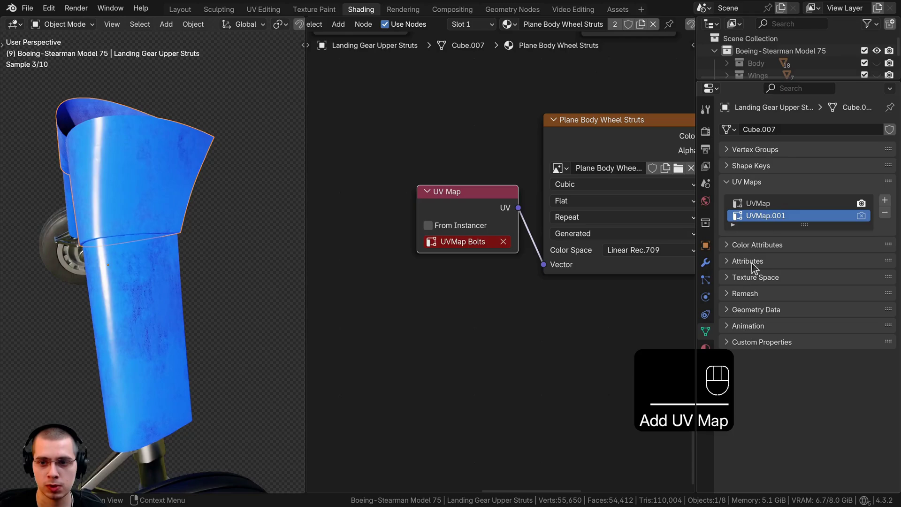
pyautogui.doubleClick(770, 215)
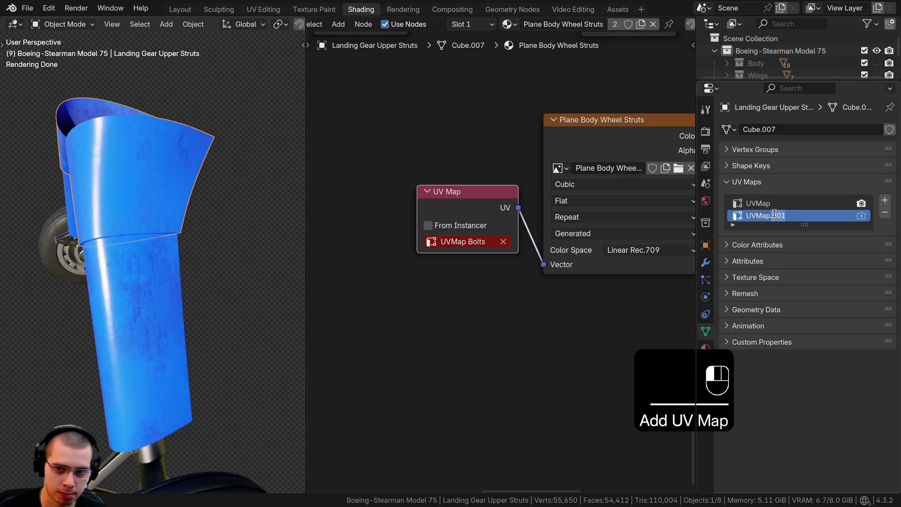
pyautogui.press('BackSpace')
pyautogui.write('Bolts')
pyautogui.press('Return')
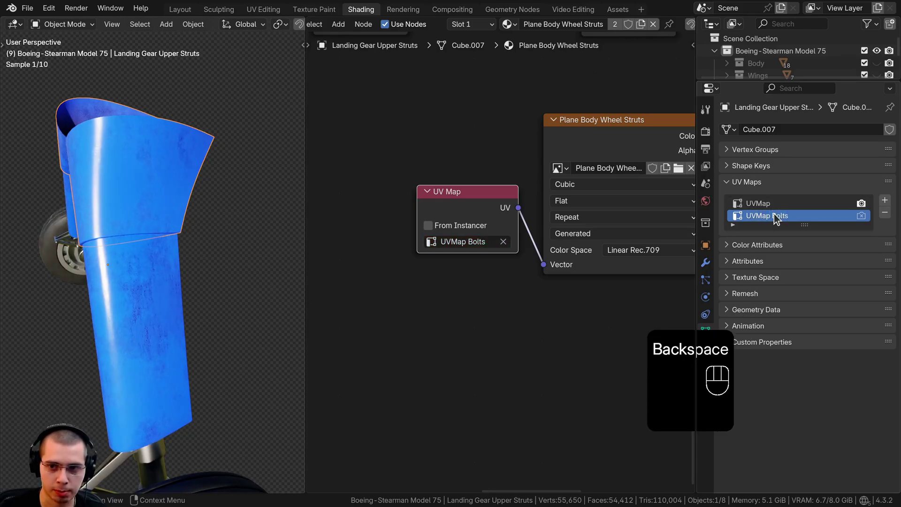
# - Add a second UV map named UVMap Bolts to the landing gear lower struts
pyautogui.click(156, 280)
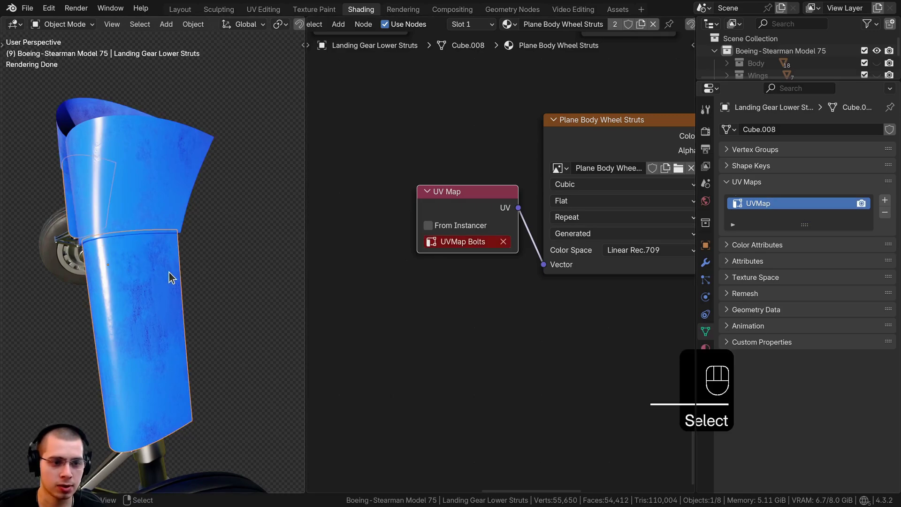
pyautogui.press('g')
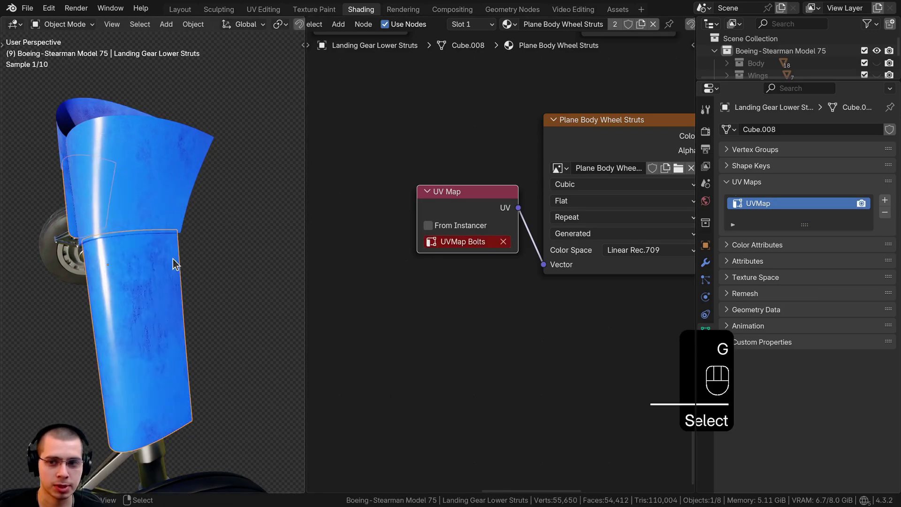
pyautogui.click(886, 200)
pyautogui.doubleClick(770, 216)
pyautogui.doubleClick(777, 215)
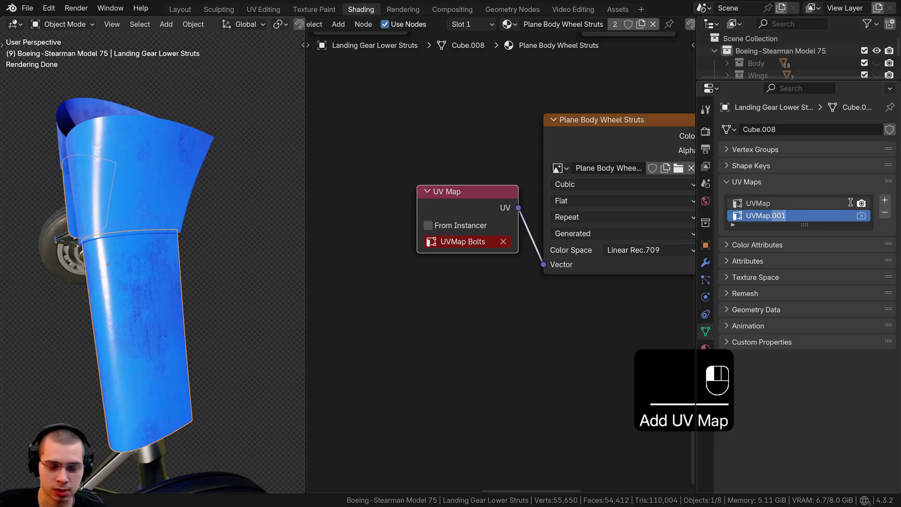
pyautogui.press('BackSpace')
pyautogui.write('Bo')
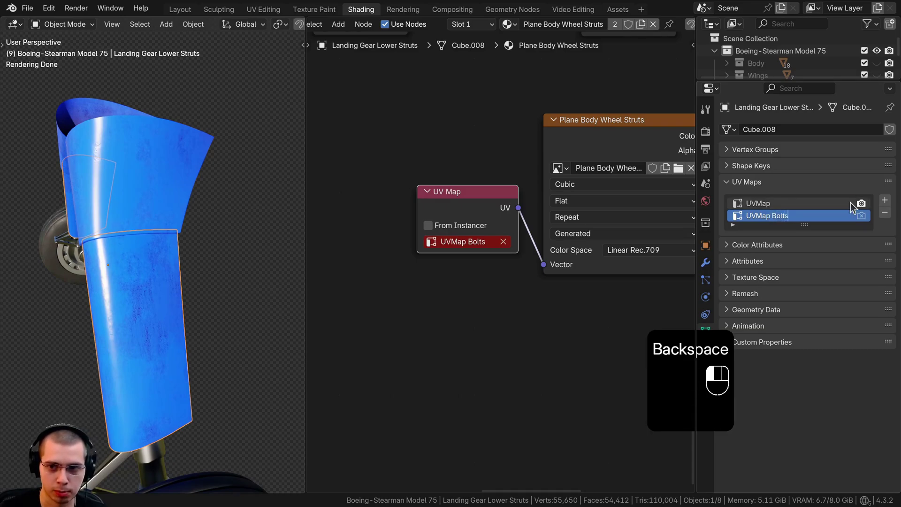
pyautogui.write('lts')
pyautogui.click(852, 206)
# - Open the landing gear upper and lower struts together for UV editing with UVMap Bolts as the active UV map
pyautogui.click(119, 207)
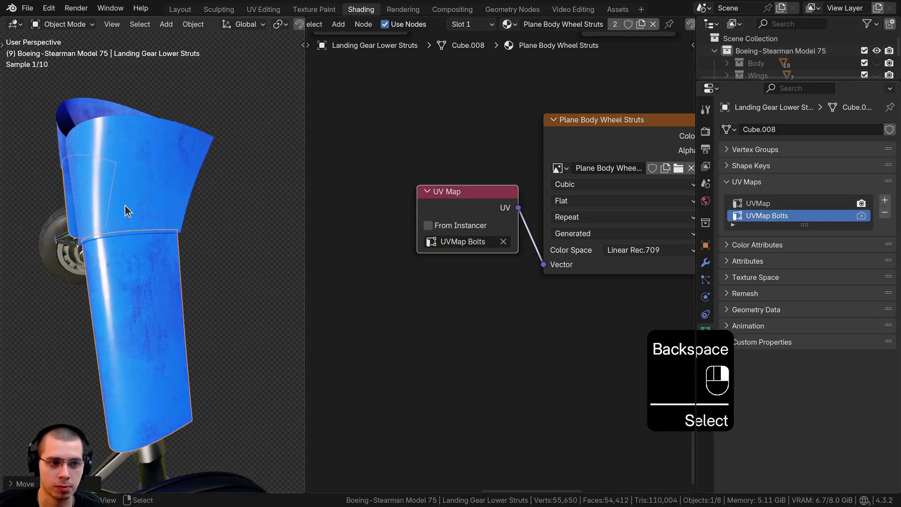
pyautogui.click(125, 205)
pyautogui.keyDown('shift'); pyautogui.click(148, 288); pyautogui.keyUp('shift')
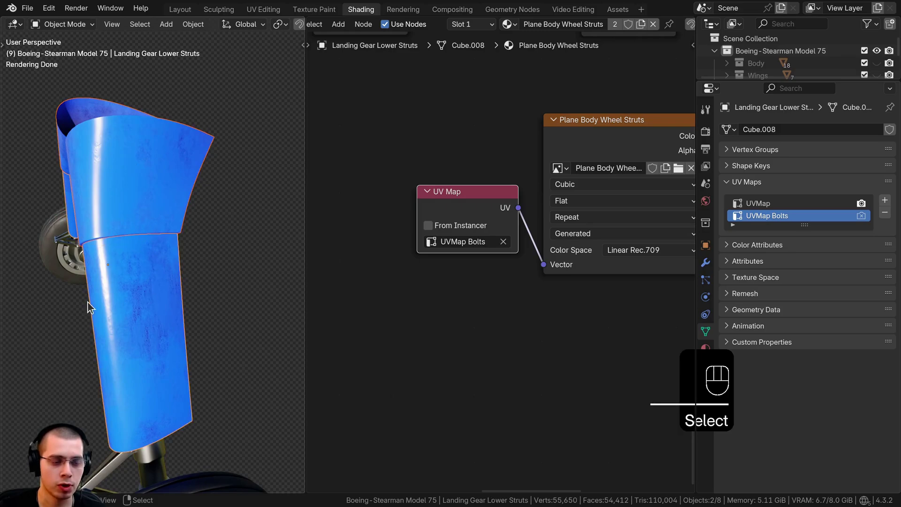
pyautogui.click(264, 9)
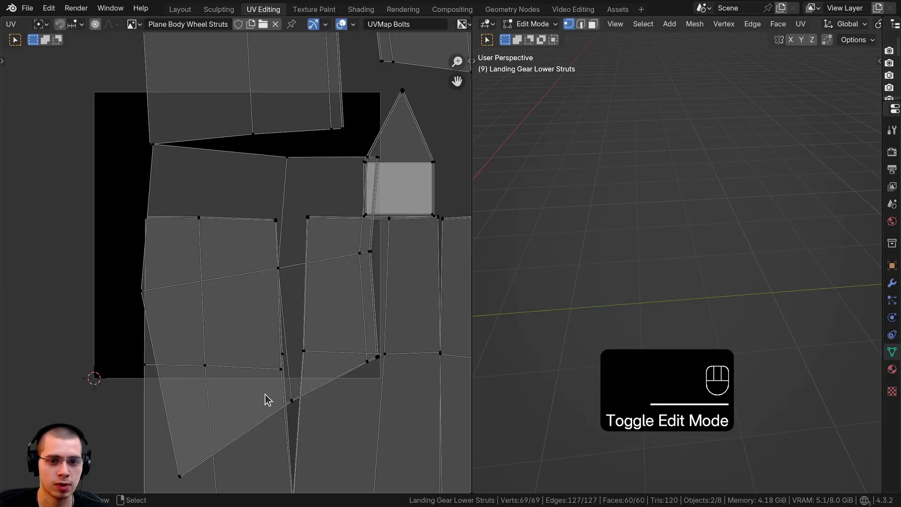
pyautogui.click(387, 26)
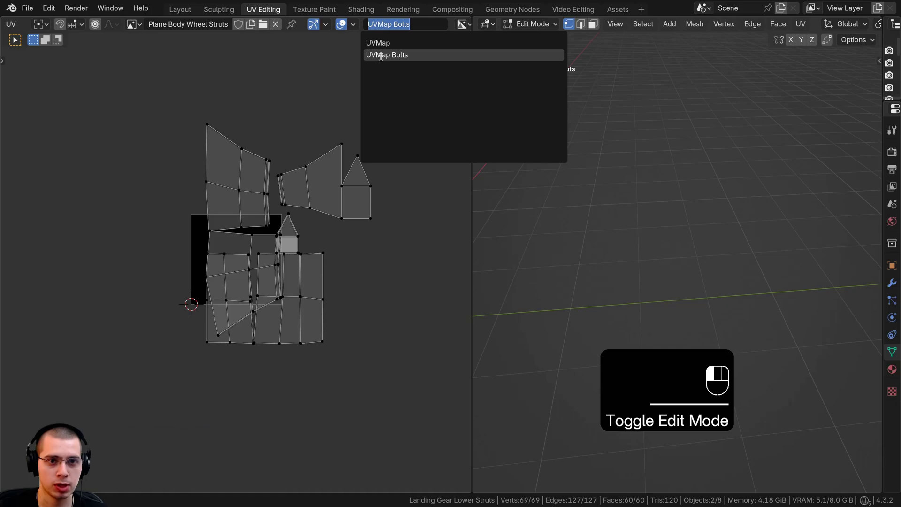
pyautogui.click(378, 55)
# - Unwrap all faces of both strut objects with Smart UV Project, using a 66° angle limit and 0.010 island margin
pyautogui.press('KP_Decimal')
pyautogui.press('a')
pyautogui.press('a')
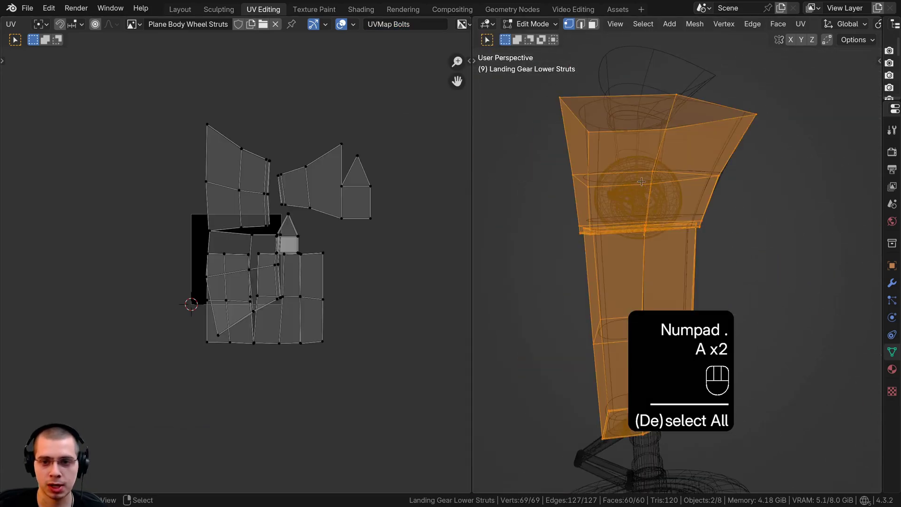
pyautogui.moveTo(681, 180); pyautogui.dragTo(685, 113, button='middle')
pyautogui.press('u')
pyautogui.moveTo(678, 108)
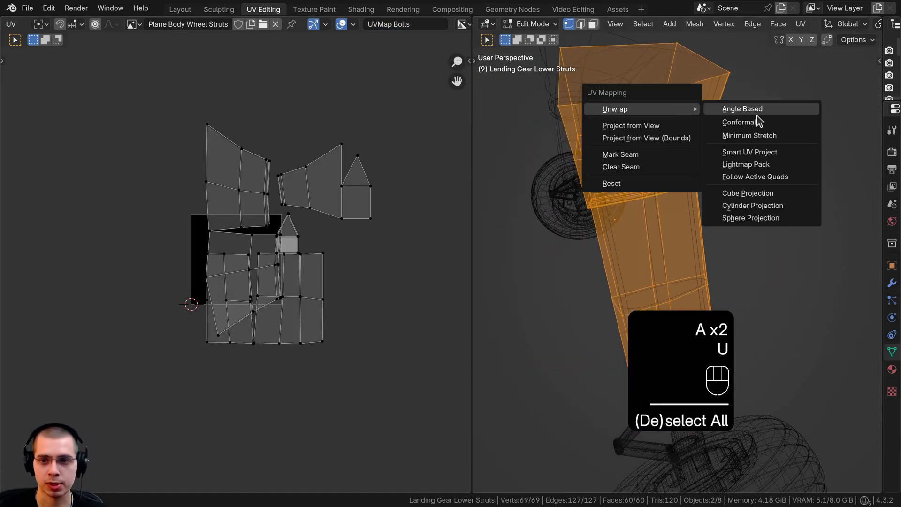
pyautogui.click(751, 149)
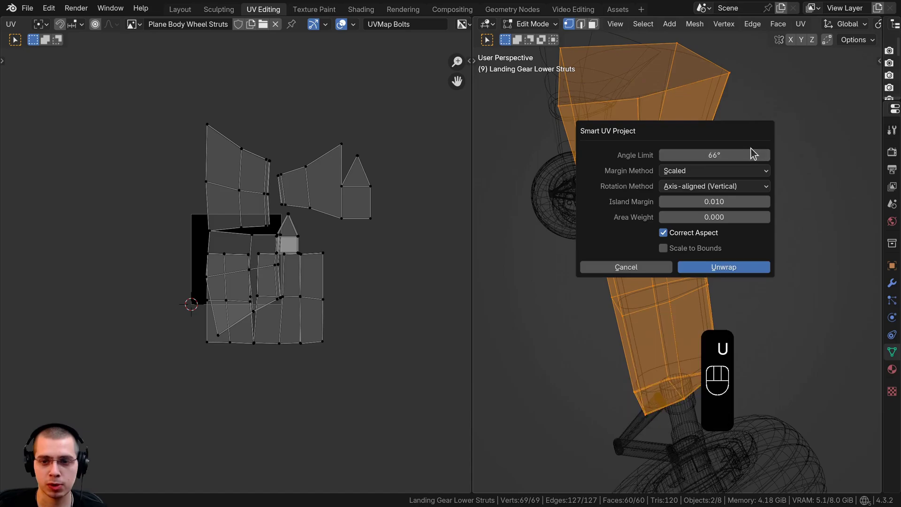
pyautogui.click(731, 263)
pyautogui.press('Home')
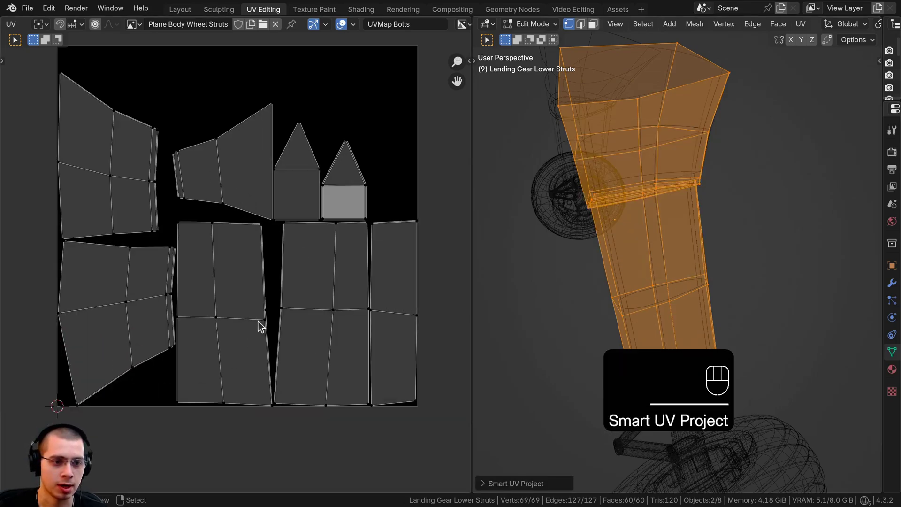
# - Edit the landing gear lower struts on their own and examine their UV islands on the image
pyautogui.press('a')
pyautogui.press('Tab')
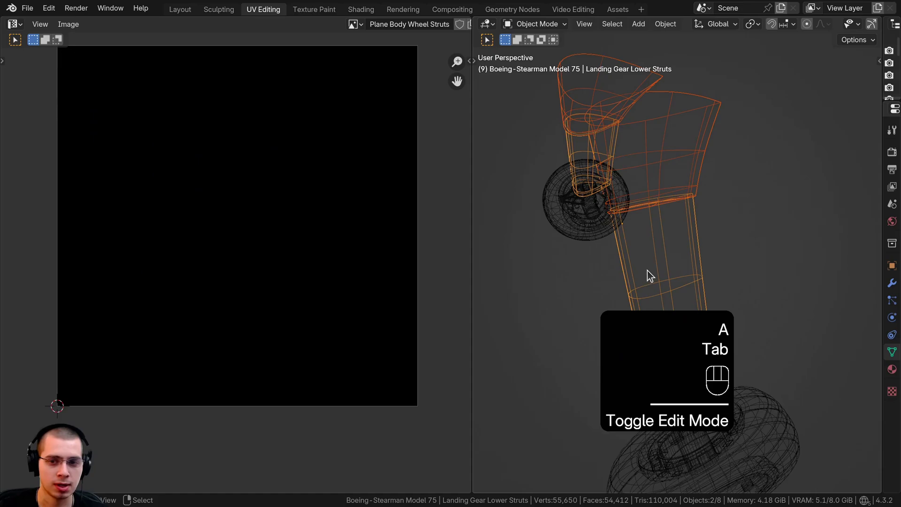
pyautogui.click(670, 256)
pyautogui.press('Tab')
pyautogui.click(669, 254)
pyautogui.press('Tab')
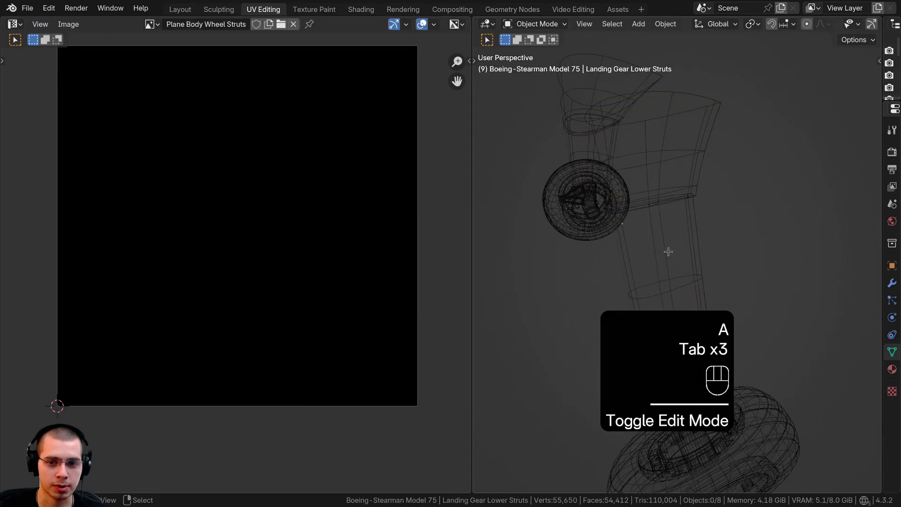
pyautogui.press('Tab')
pyautogui.click(669, 252)
pyautogui.press('a')
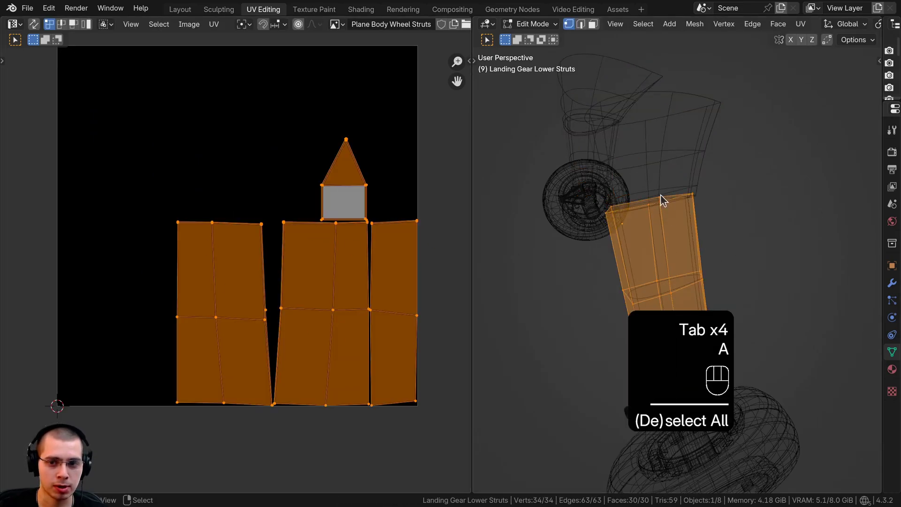
# - Edit the upper and lower struts together again and examine the combined layout for overlapping UV islands
pyautogui.press('Tab')
pyautogui.click(661, 149)
pyautogui.press('Tab')
pyautogui.press('Tab')
pyautogui.keyDown('shift'); pyautogui.click(683, 196); pyautogui.keyUp('shift')
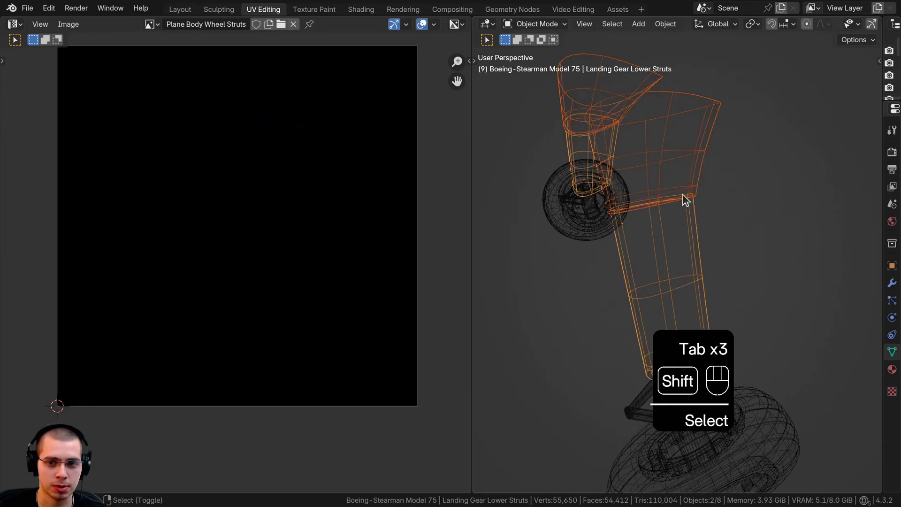
pyautogui.press('Tab')
pyautogui.press('a')
pyautogui.press('a')
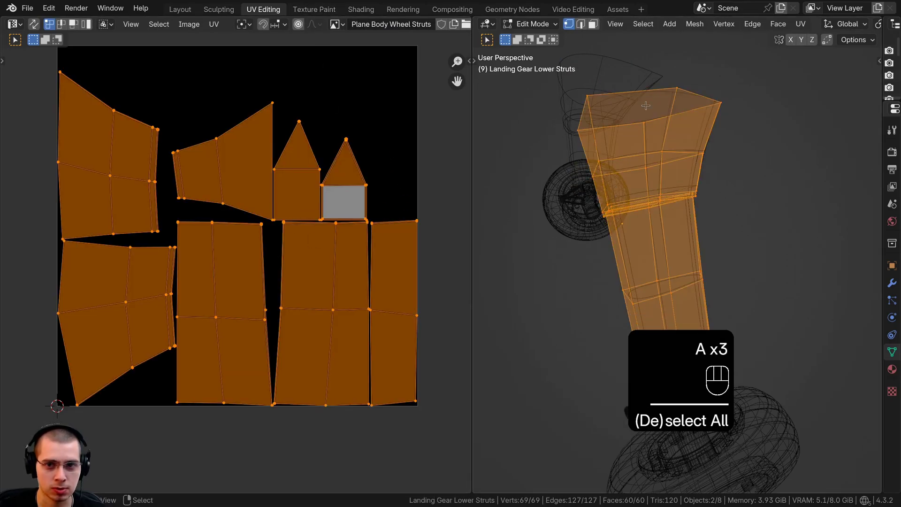
# - Switch to the Texture Paint workspace and make the landing gear upper struts the only object in Texture Paint mode
pyautogui.click(314, 9)
pyautogui.scroll(-3, 418, 285)
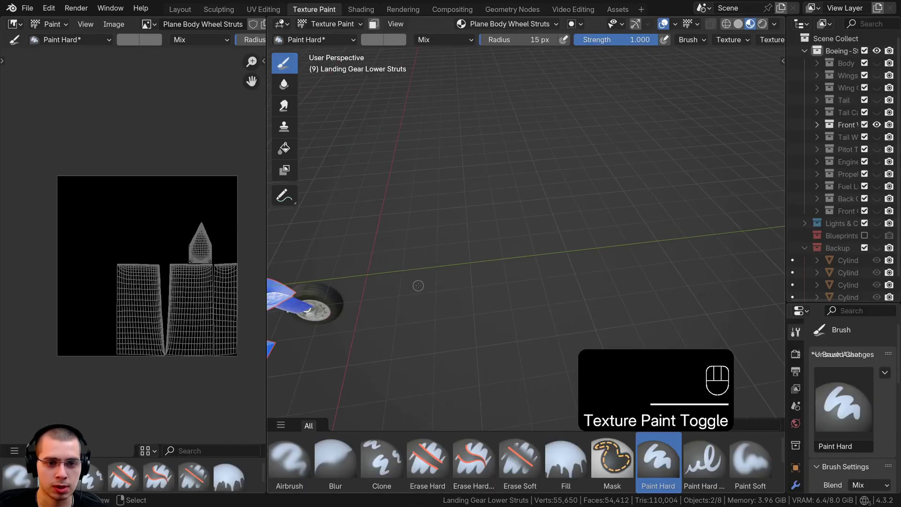
pyautogui.moveTo(418, 285)
pyautogui.keyDown('shift'); pyautogui.mouseDown(button='middle')
pyautogui.moveTo(485, 223)
pyautogui.moveTo(596, 207)
pyautogui.moveTo(535, 225)
pyautogui.mouseUp(button='middle'); pyautogui.keyUp('shift')
pyautogui.scroll(3, 529, 219)
pyautogui.scroll(4, 535, 283)
pyautogui.moveTo(535, 300); pyautogui.dragTo(522, 219, button='middle')
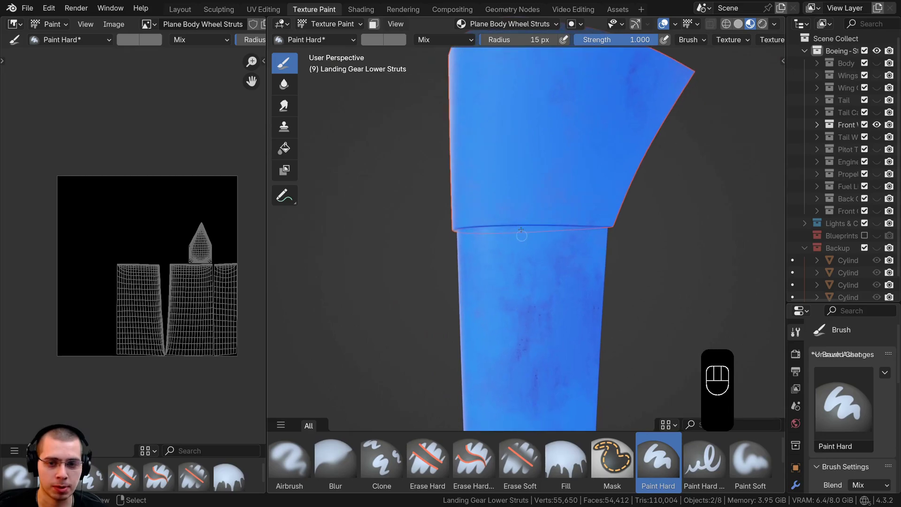
pyautogui.keyDown('shift'); pyautogui.moveTo(452, 126); pyautogui.dragTo(442, 126, button='middle'); pyautogui.keyUp('shift')
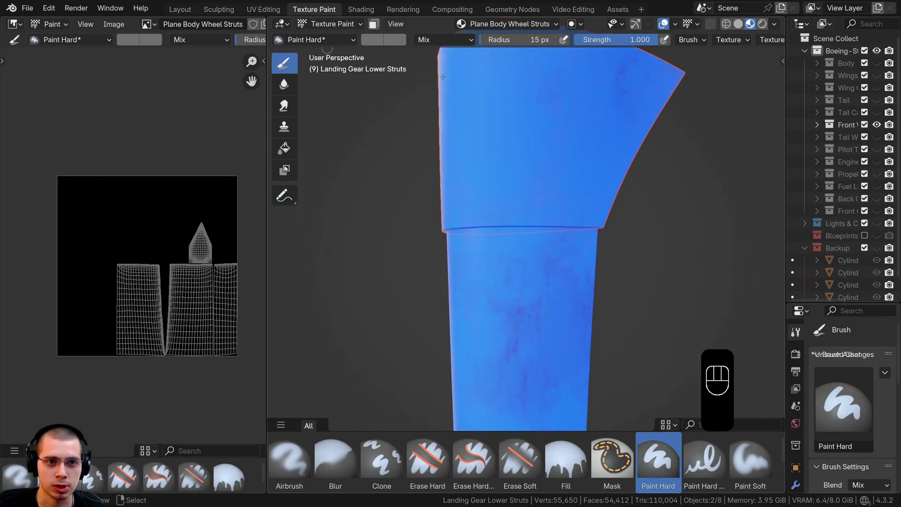
pyautogui.keyDown('shift'); pyautogui.moveTo(520, 151); pyautogui.dragTo(517, 164, button='middle'); pyautogui.keyUp('shift')
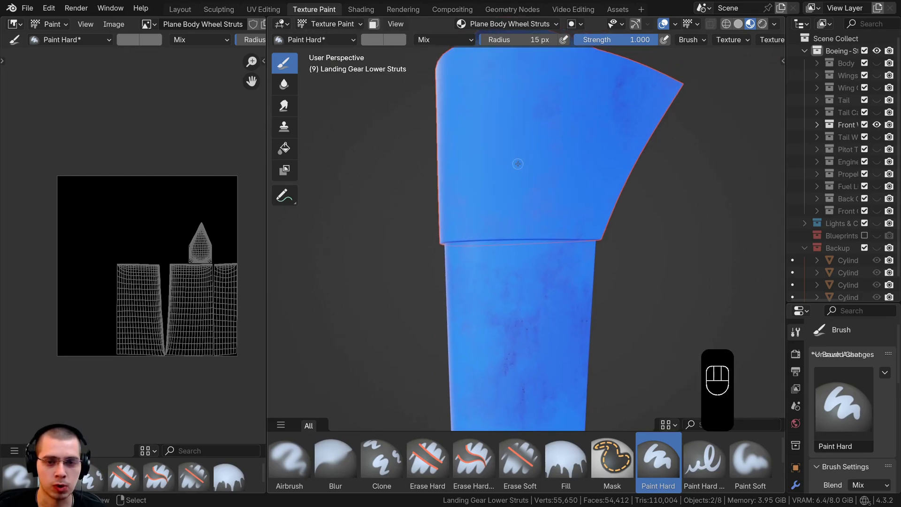
pyautogui.click(326, 25)
pyautogui.click(329, 39)
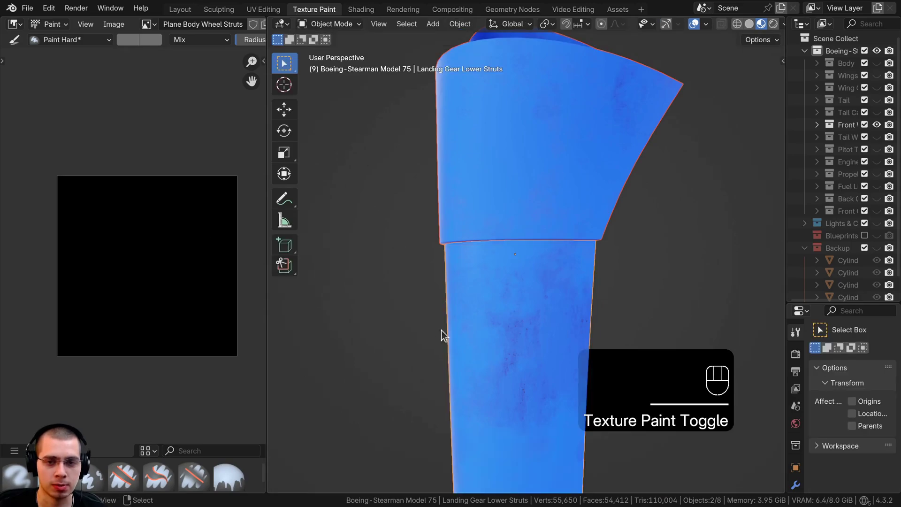
pyautogui.click(596, 108)
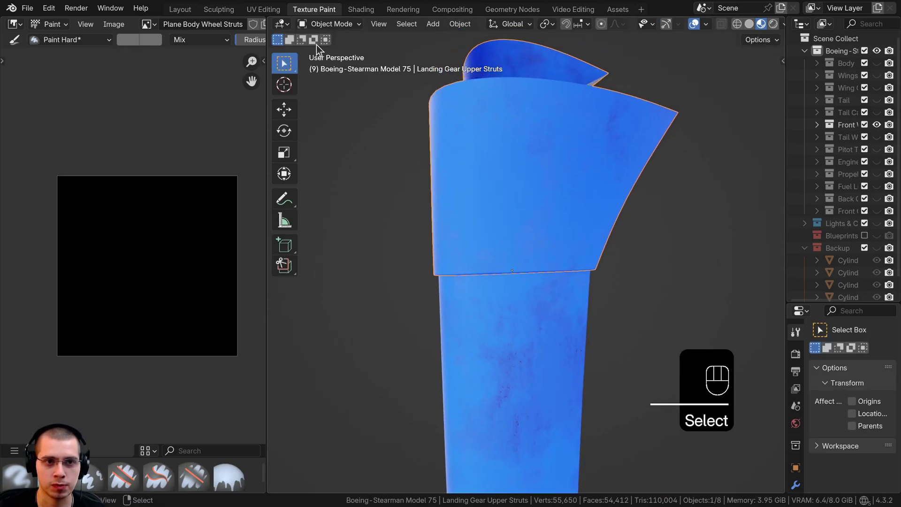
pyautogui.click(328, 25)
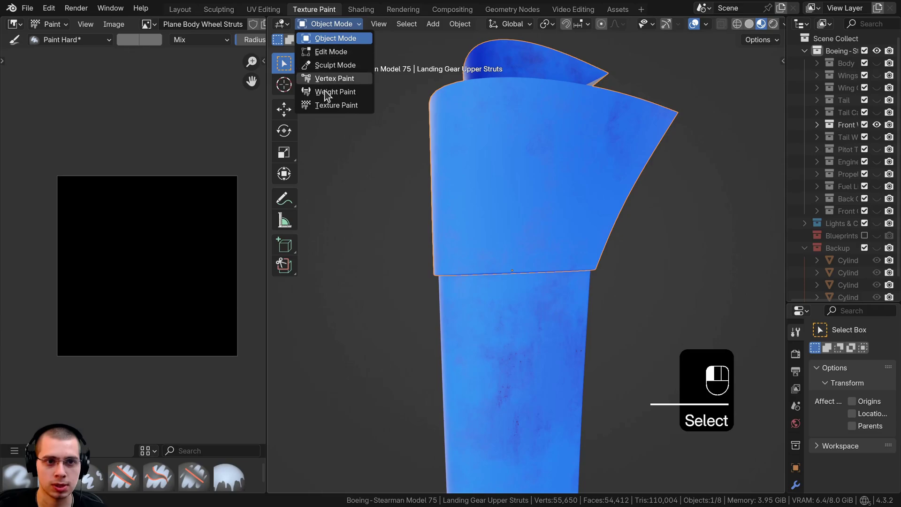
pyautogui.click(334, 105)
# - Reduce the Paint Hard brush radius to 12 px for painting bolts on the upper struts
pyautogui.press('f')
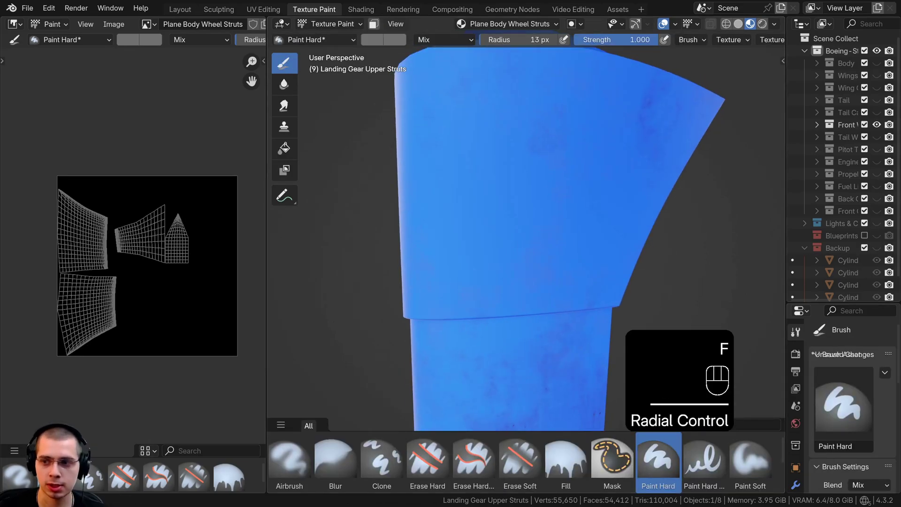
pyautogui.keyDown('shift'); pyautogui.moveTo(490, 134); pyautogui.dragTo(440, 189, button='middle'); pyautogui.keyUp('shift')
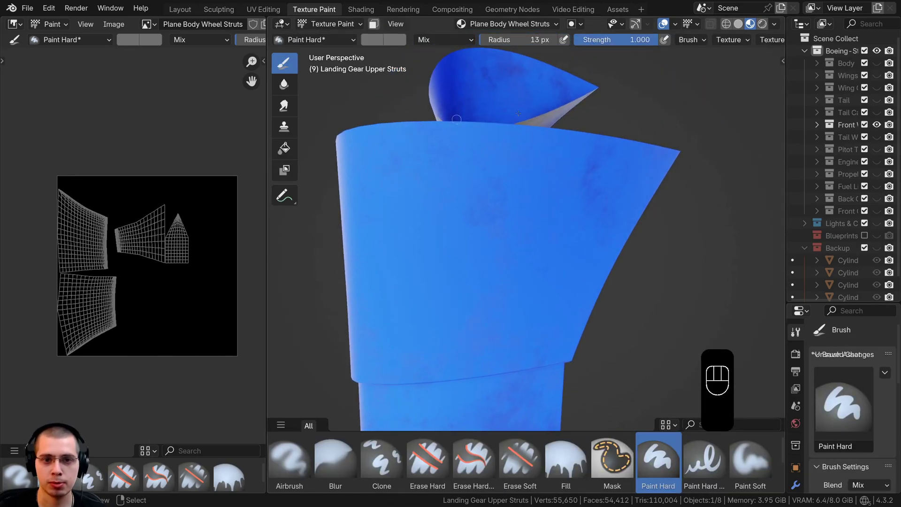
pyautogui.press('f')
pyautogui.click(687, 147)
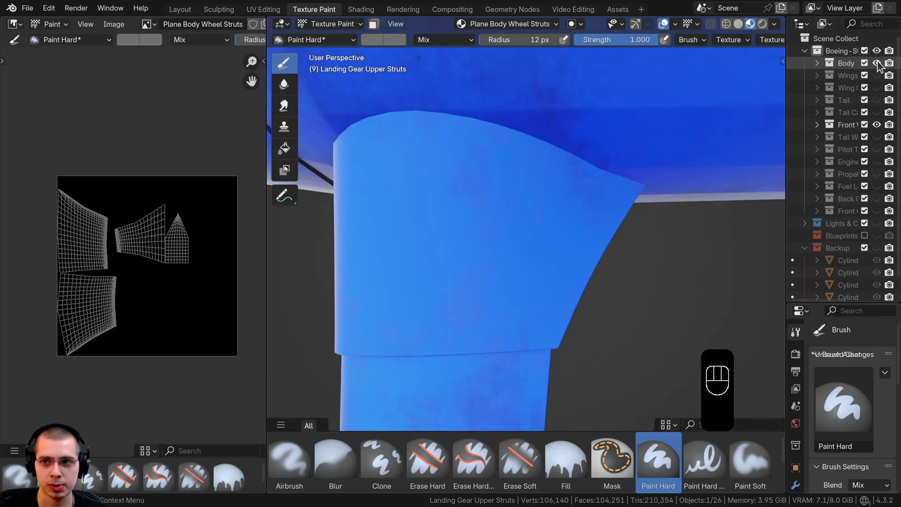
# - Show the Body collection alongside the front wheel parts as a reference for placing the strut bolts
pyautogui.click(877, 63)
pyautogui.click(876, 63)
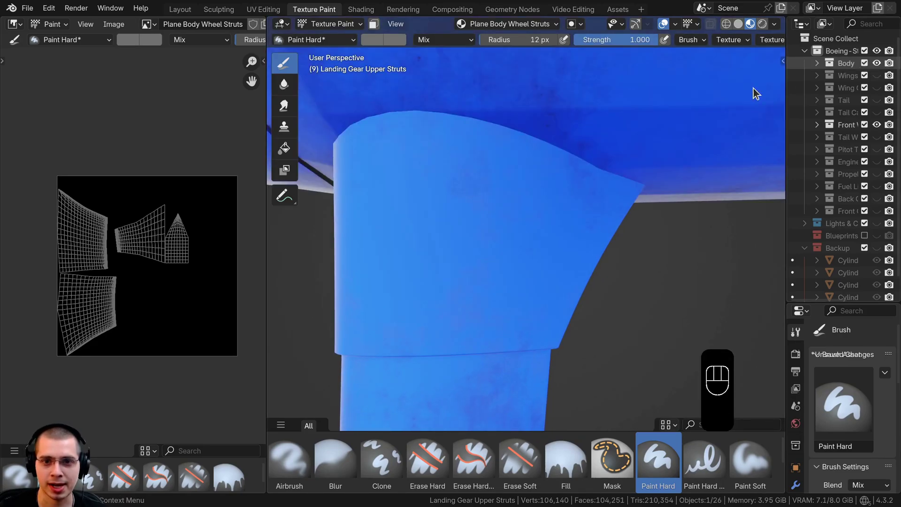
pyautogui.scroll(-4, 520, 142)
pyautogui.scroll(3, 525, 190)
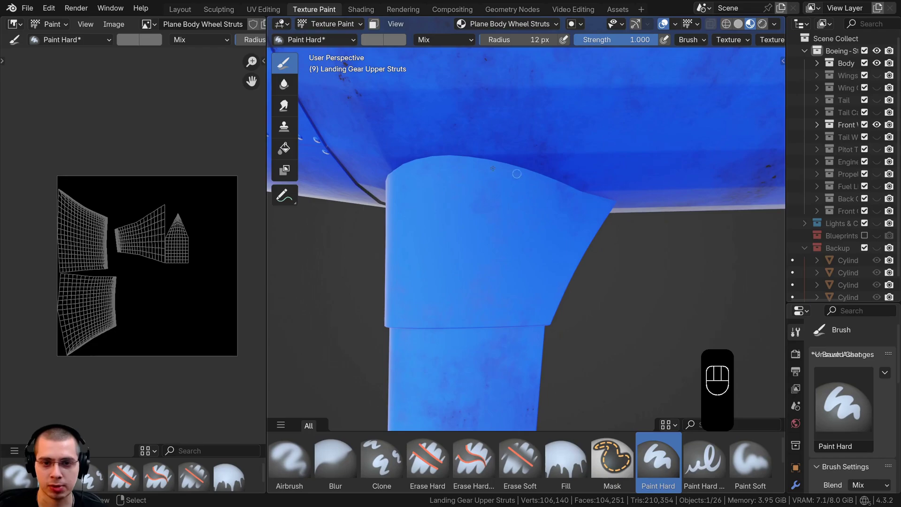
# - Paint a row of bolts around the upper edge of the upper strut where it meets the airplane body
pyautogui.scroll(2, 425, 165)
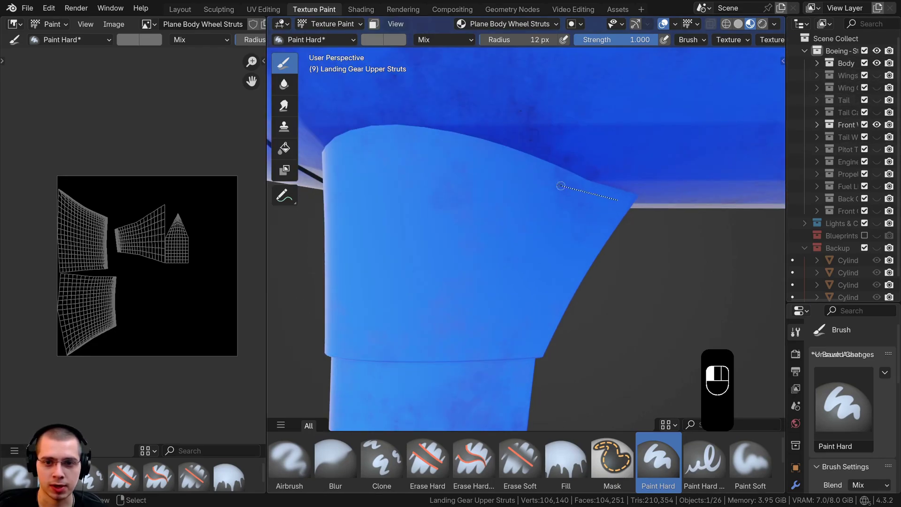
pyautogui.moveTo(554, 179); pyautogui.dragTo(543, 174)
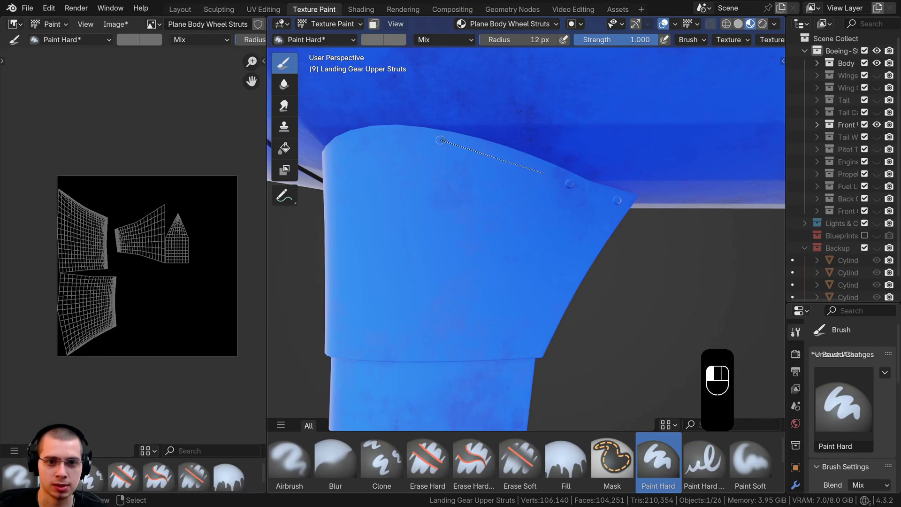
pyautogui.moveTo(444, 141); pyautogui.dragTo(445, 141)
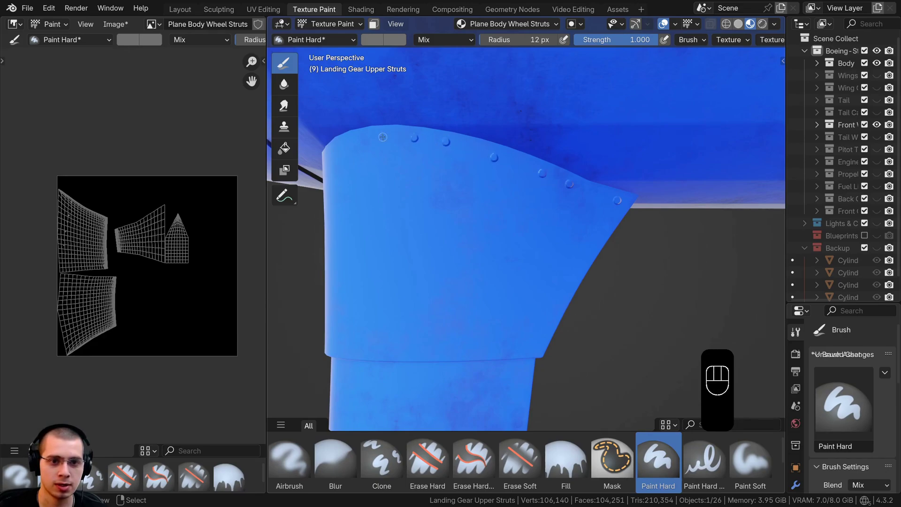
pyautogui.moveTo(383, 137); pyautogui.dragTo(618, 105, button='middle')
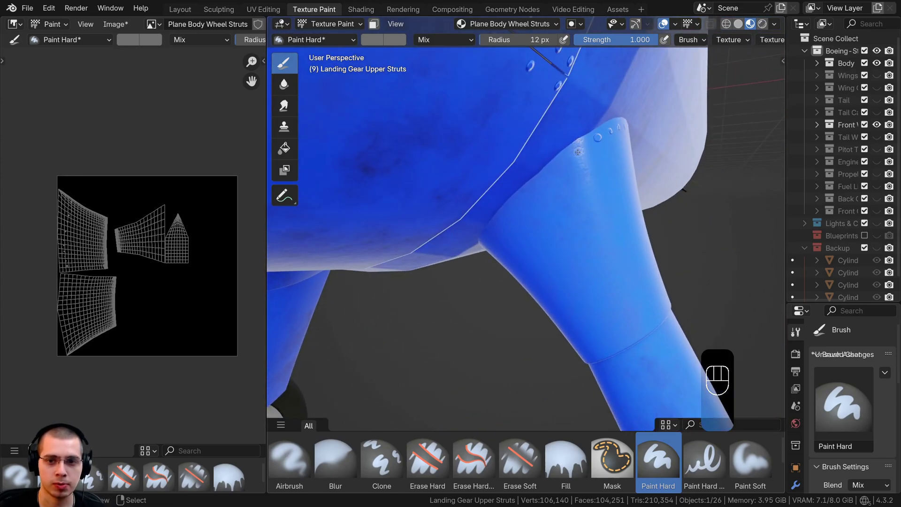
pyautogui.moveTo(552, 169); pyautogui.dragTo(631, 135, button='middle')
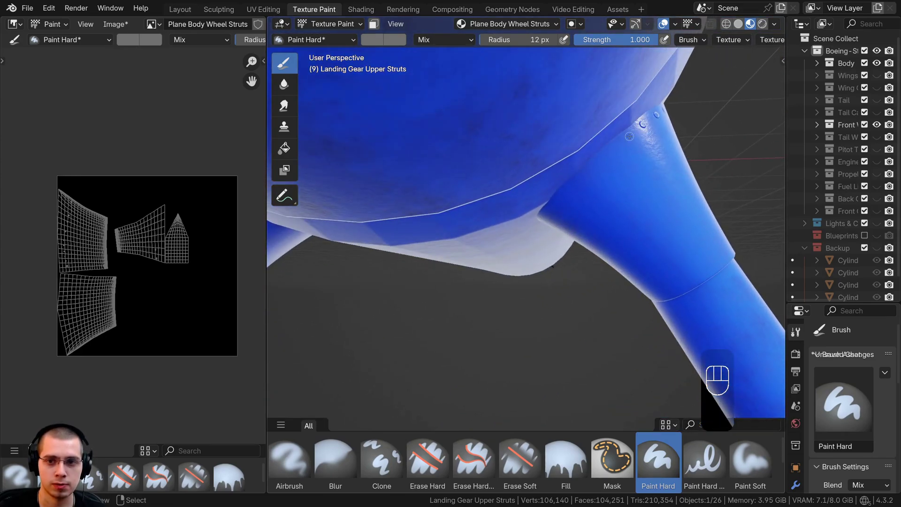
pyautogui.keyDown('ctrl'); pyautogui.moveTo(593, 171); pyautogui.dragTo(582, 155, button='middle'); pyautogui.keyUp('ctrl')
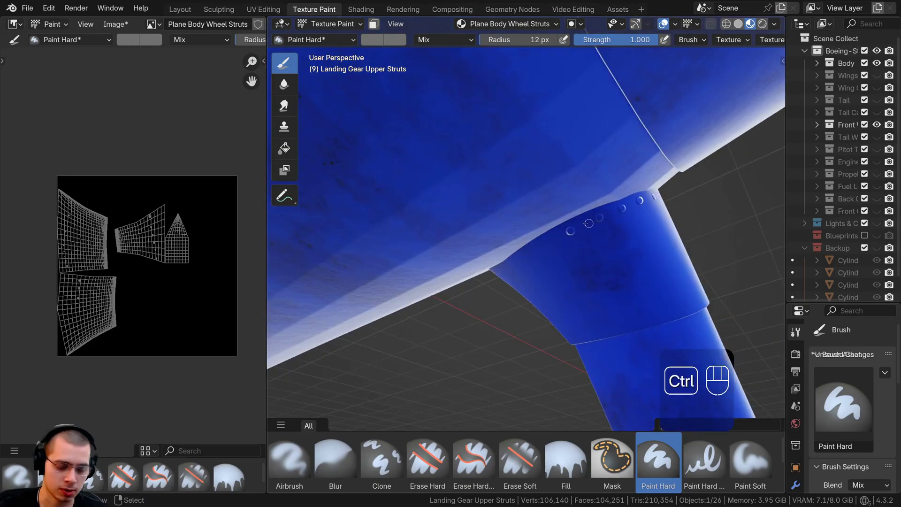
# - Maximize the 3D viewport and paint a row of bolts around the lower edge of the upper strut, on all sides
pyautogui.hotkey('ctrl', 'space')
pyautogui.keyDown('shift'); pyautogui.moveTo(516, 241); pyautogui.dragTo(463, 237, button='middle'); pyautogui.keyUp('shift')
pyautogui.scroll(-2, 514, 248)
pyautogui.keyDown('shift'); pyautogui.moveTo(462, 237); pyautogui.dragTo(435, 189, button='middle'); pyautogui.keyUp('shift')
pyautogui.moveTo(291, 292); pyautogui.dragTo(441, 272, button='middle')
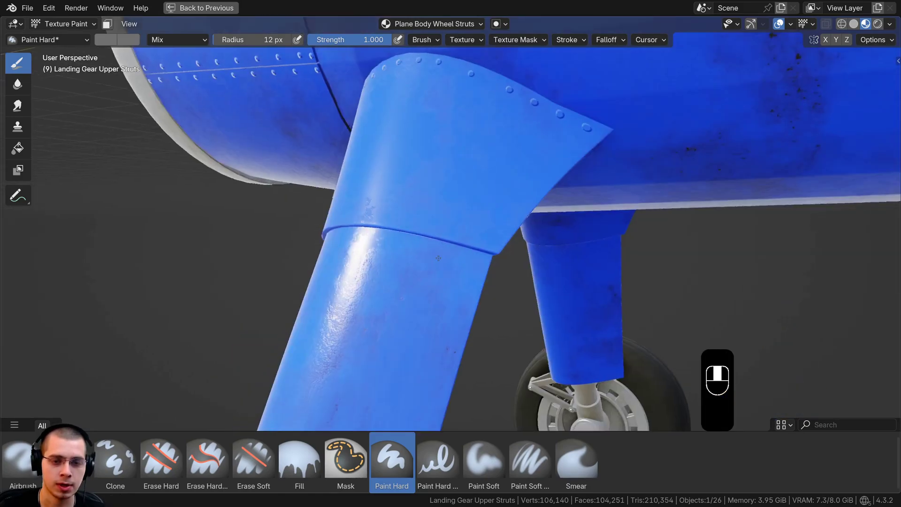
pyautogui.scroll(1, 448, 265)
pyautogui.moveTo(488, 235); pyautogui.dragTo(523, 252, button='middle')
pyautogui.keyDown('shift'); pyautogui.moveTo(523, 251); pyautogui.dragTo(539, 266, button='middle'); pyautogui.keyUp('shift')
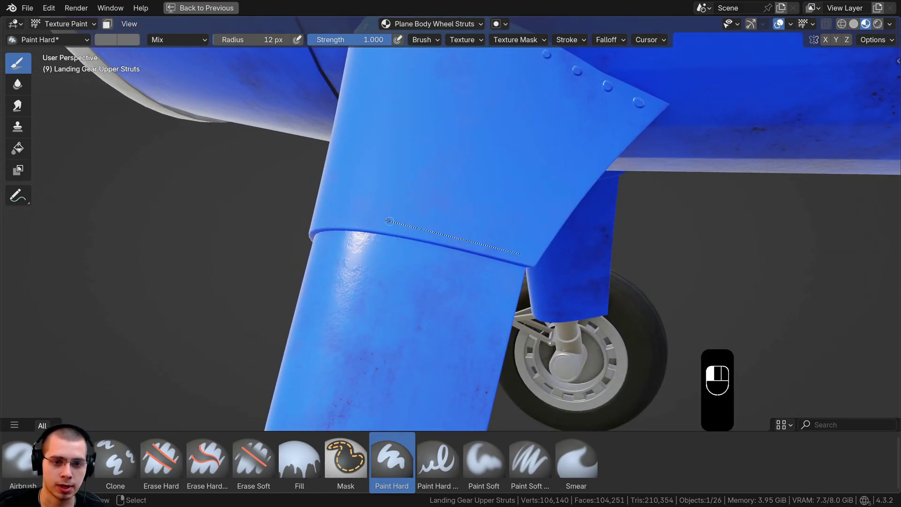
pyautogui.moveTo(406, 232); pyautogui.dragTo(436, 262, button='middle')
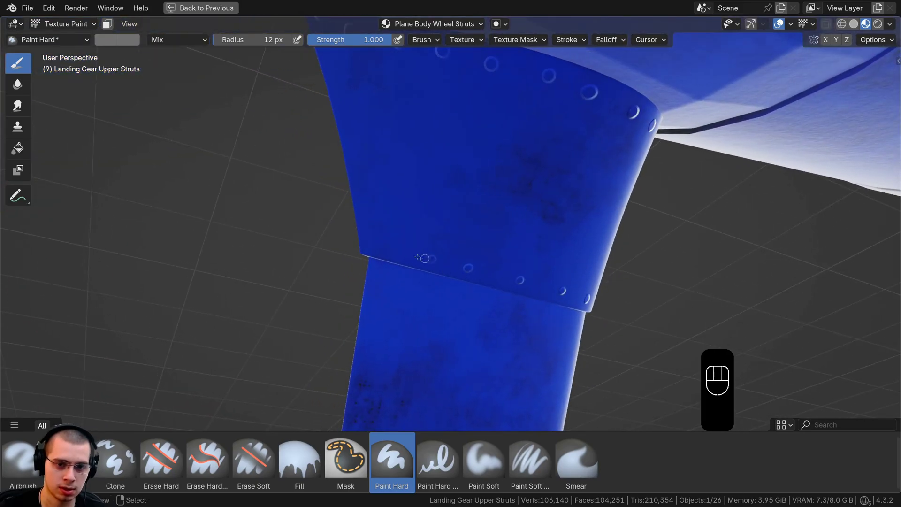
pyautogui.moveTo(371, 248); pyautogui.dragTo(631, 289, button='middle')
pyautogui.scroll(-7, 493, 253)
pyautogui.scroll(2, 507, 300)
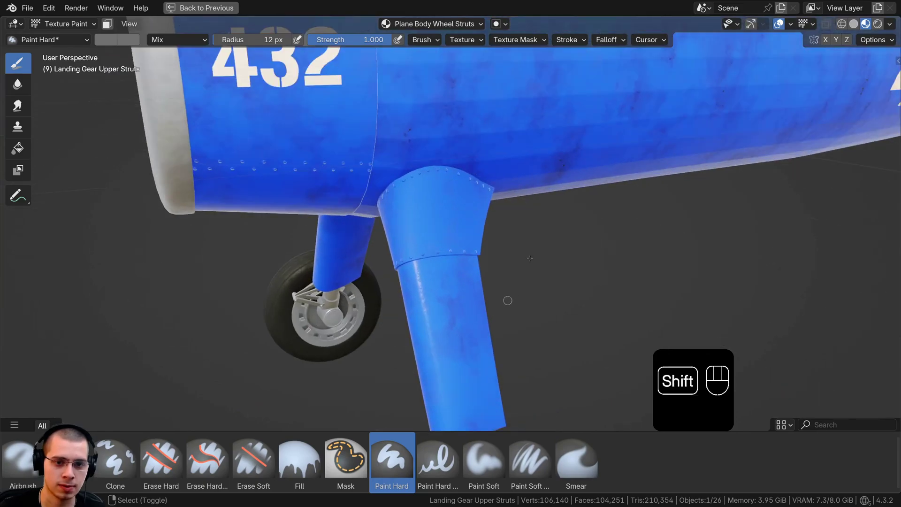
# - Leave texture painting on the upper struts and enter Texture Paint mode on the Landing Gear Lower Struts
pyautogui.keyDown('shift'); pyautogui.moveTo(506, 300); pyautogui.dragTo(531, 250, button='middle'); pyautogui.keyUp('shift')
pyautogui.moveTo(390, 129); pyautogui.dragTo(357, 152, button='middle')
pyautogui.keyDown('shift'); pyautogui.moveTo(356, 153); pyautogui.dragTo(348, 118, button='middle'); pyautogui.keyUp('shift')
pyautogui.click(51, 22)
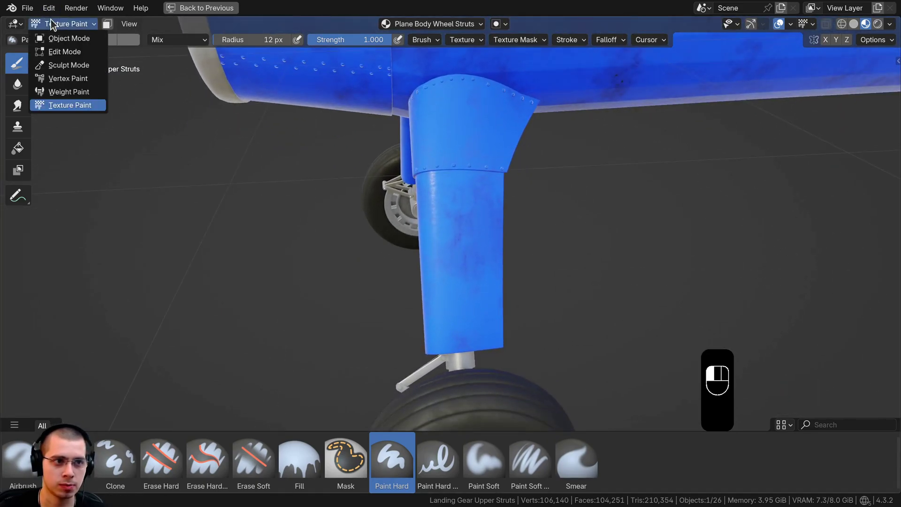
pyautogui.click(69, 38)
pyautogui.click(415, 287)
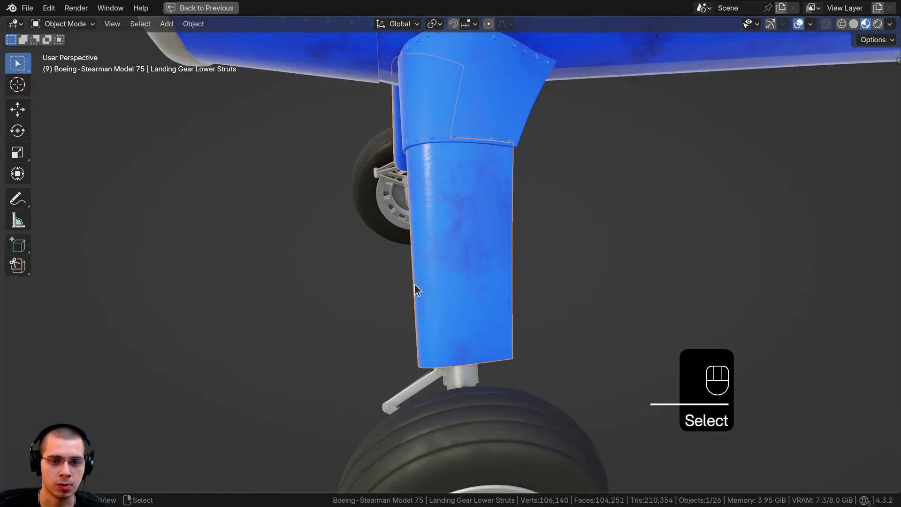
pyautogui.click(80, 23)
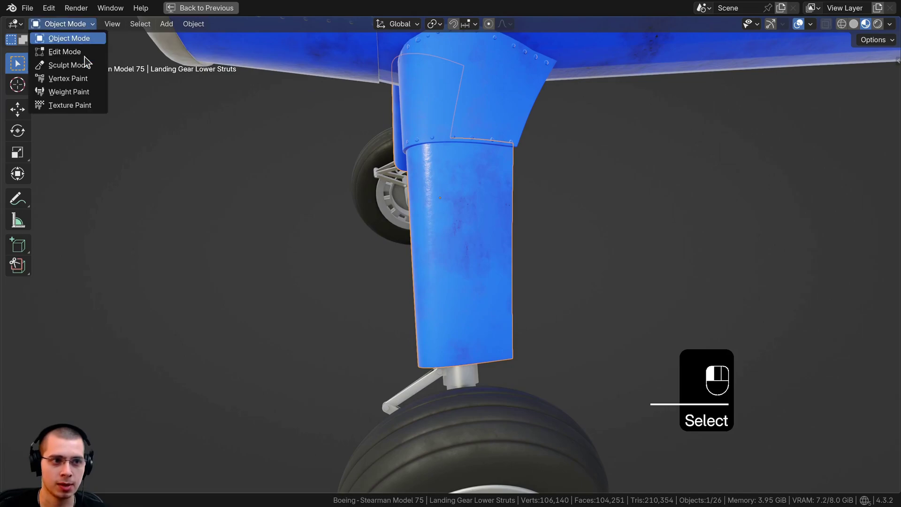
pyautogui.click(85, 104)
# - Paint a row of bolts around the upper edge of the lower strut, just below the upper strut, on all sides
pyautogui.keyDown('shift'); pyautogui.moveTo(494, 186); pyautogui.dragTo(516, 225, button='middle'); pyautogui.keyUp('shift')
pyautogui.scroll(2, 529, 217)
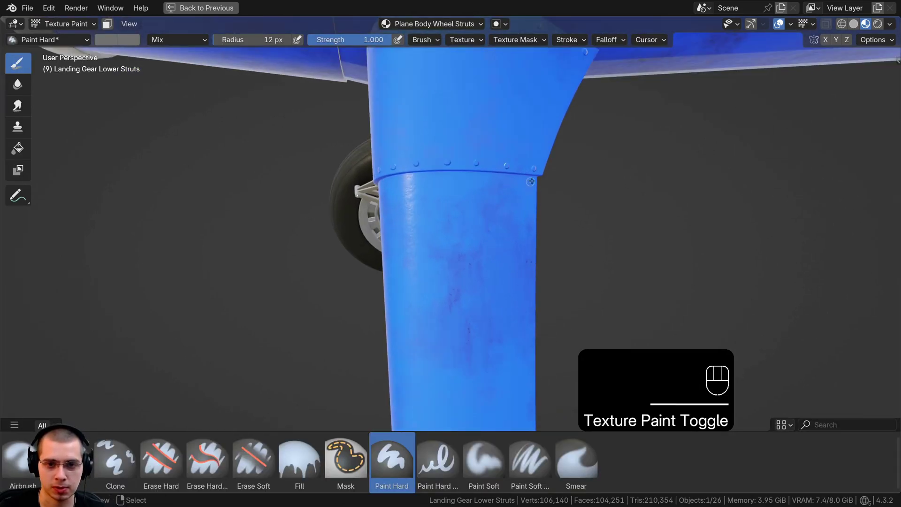
pyautogui.scroll(2, 530, 182)
pyautogui.moveTo(555, 192); pyautogui.dragTo(421, 187)
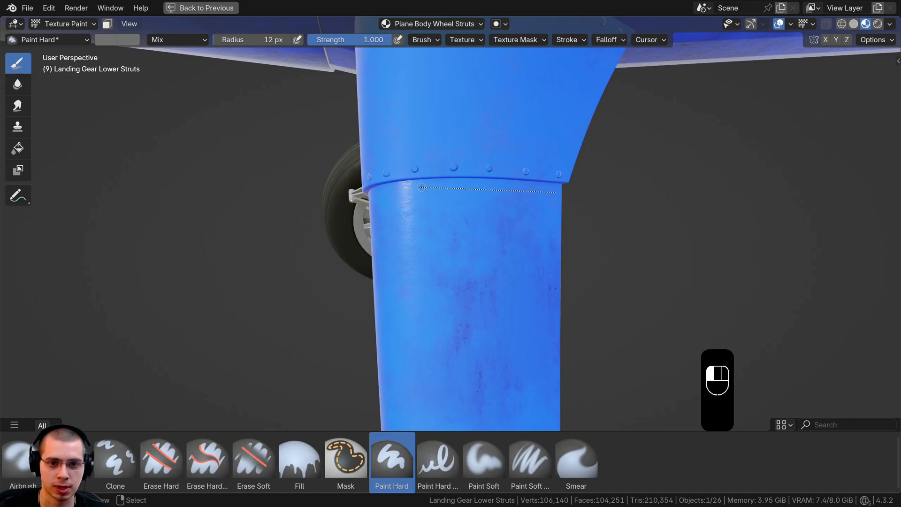
pyautogui.moveTo(417, 191); pyautogui.dragTo(495, 192, button='middle')
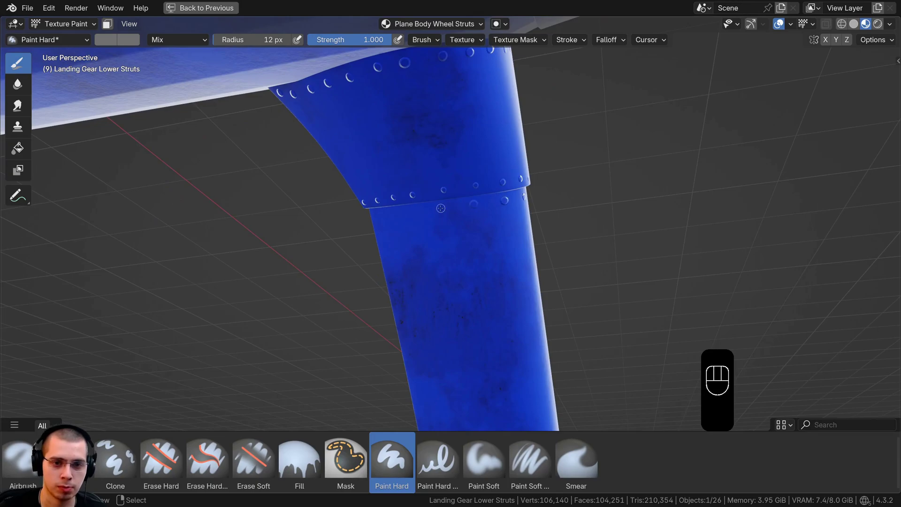
pyautogui.click(440, 208)
# - Paint a row of bolts around the bottom edge of the lower strut above the wheel
pyautogui.moveTo(441, 208)
pyautogui.mouseDown(button='middle')
pyautogui.moveTo(476, 225)
pyautogui.moveTo(530, 376)
pyautogui.mouseUp(button='middle')
pyautogui.keyDown('shift'); pyautogui.moveTo(530, 376); pyautogui.dragTo(520, 261, button='middle'); pyautogui.keyUp('shift')
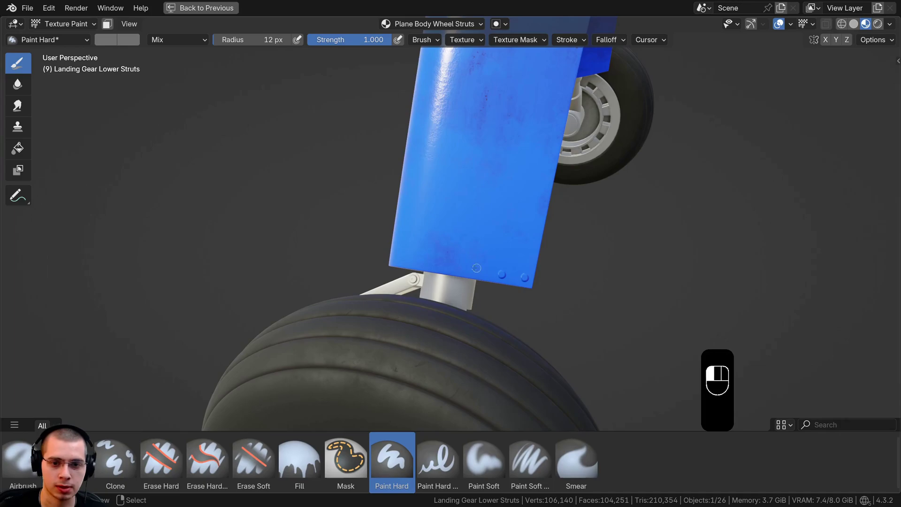
pyautogui.click(425, 264)
pyautogui.scroll(-4, 424, 264)
pyautogui.moveTo(424, 263); pyautogui.dragTo(537, 263, button='middle')
pyautogui.moveTo(537, 263)
pyautogui.keyDown('shift'); pyautogui.mouseDown(button='middle')
pyautogui.moveTo(542, 305)
pyautogui.moveTo(523, 300)
pyautogui.mouseUp(button='middle'); pyautogui.keyUp('shift')
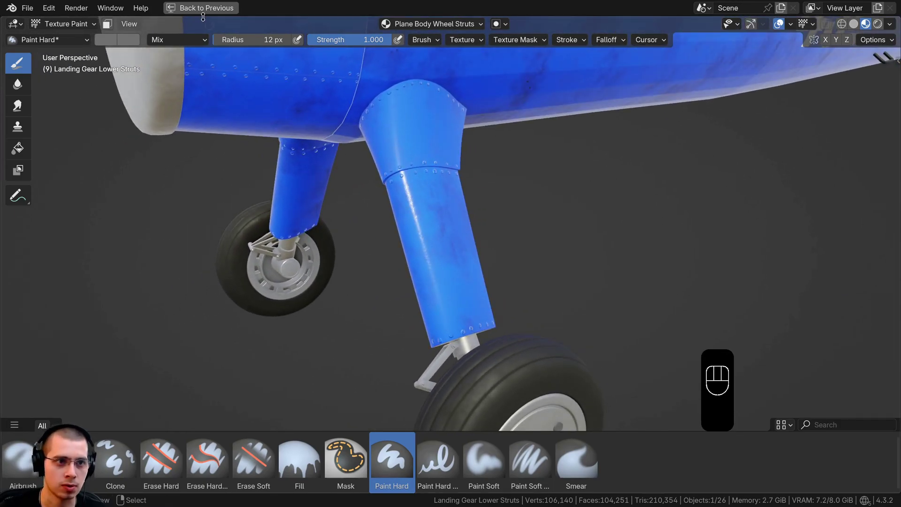
# - Restore the full workspace and save the painted image as Plane Body Wheel Struts.png in the Texture Painted Maps folder
pyautogui.hotkey('ctrl', 'space')
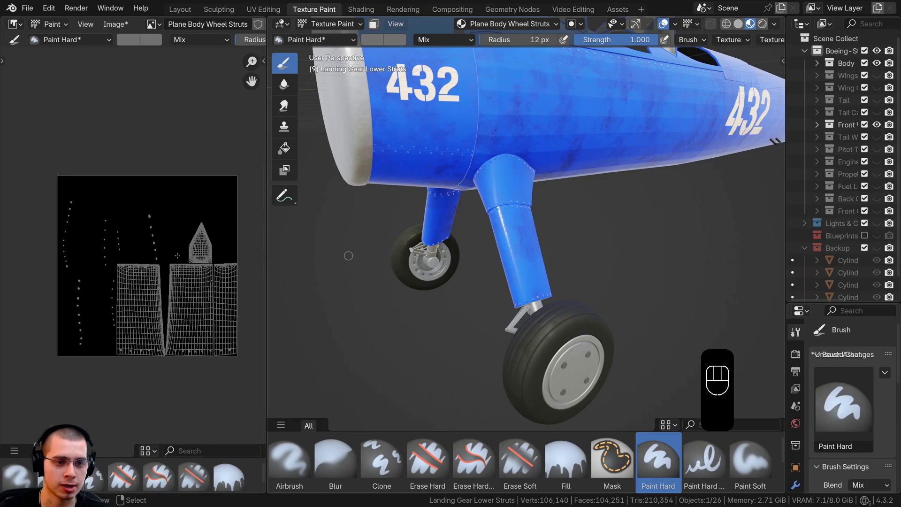
pyautogui.click(116, 24)
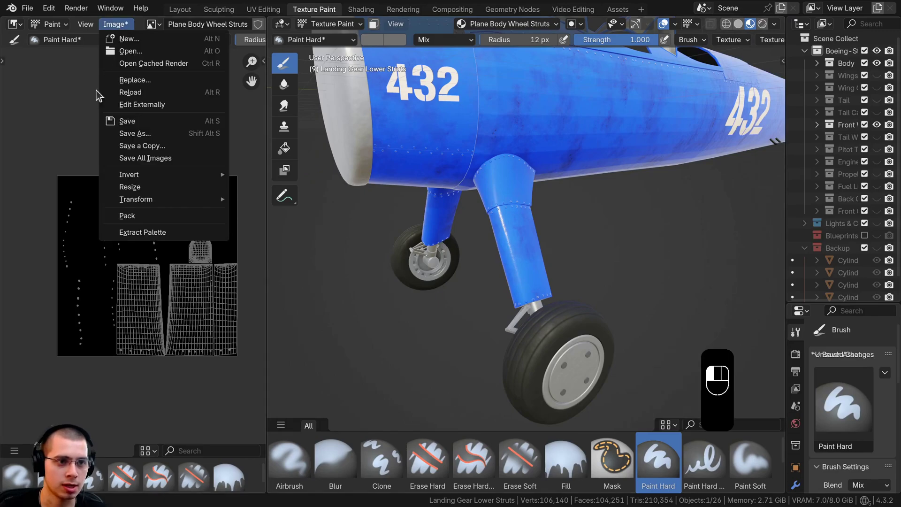
pyautogui.click(125, 136)
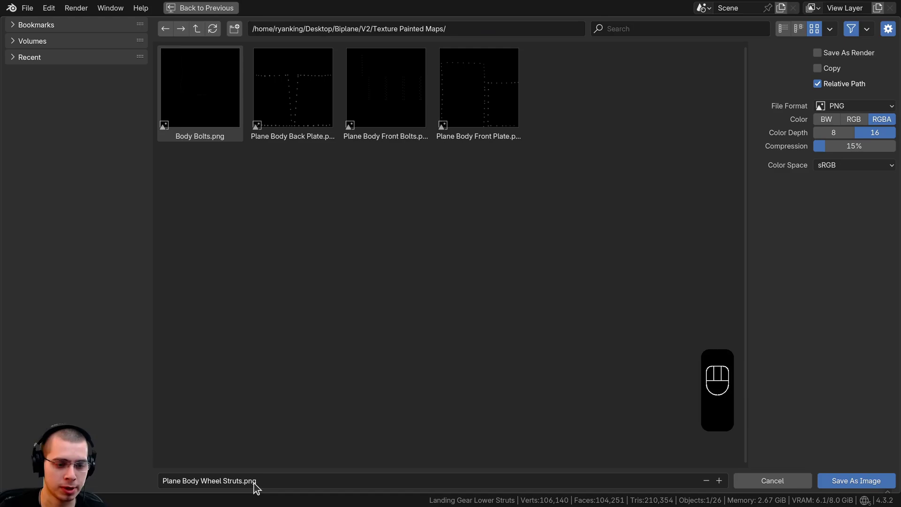
pyautogui.click(852, 481)
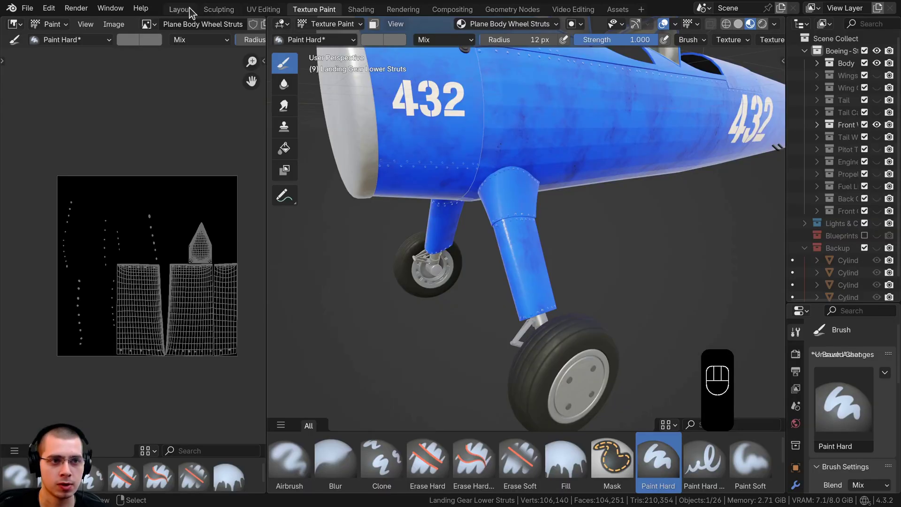
# - Switch to the Layout workspace and make all the airplane part collections visible again
pyautogui.click(180, 9)
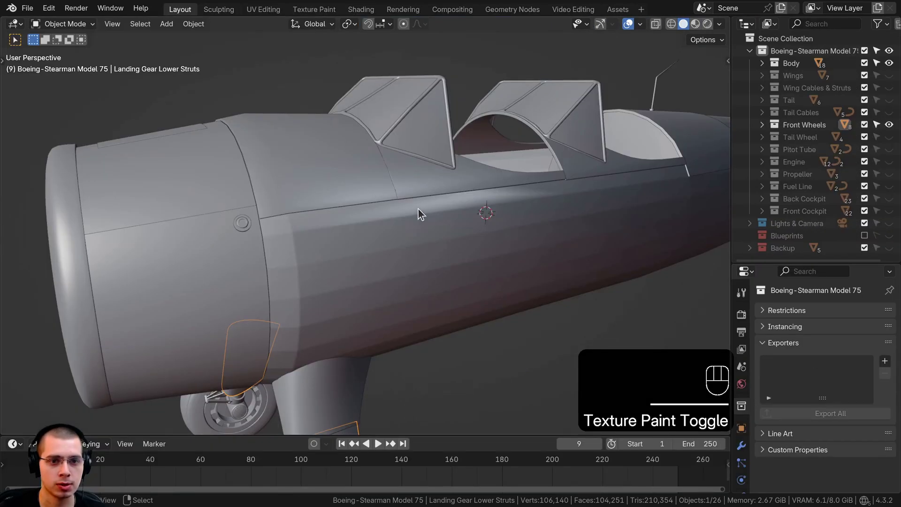
pyautogui.scroll(-5, 422, 214)
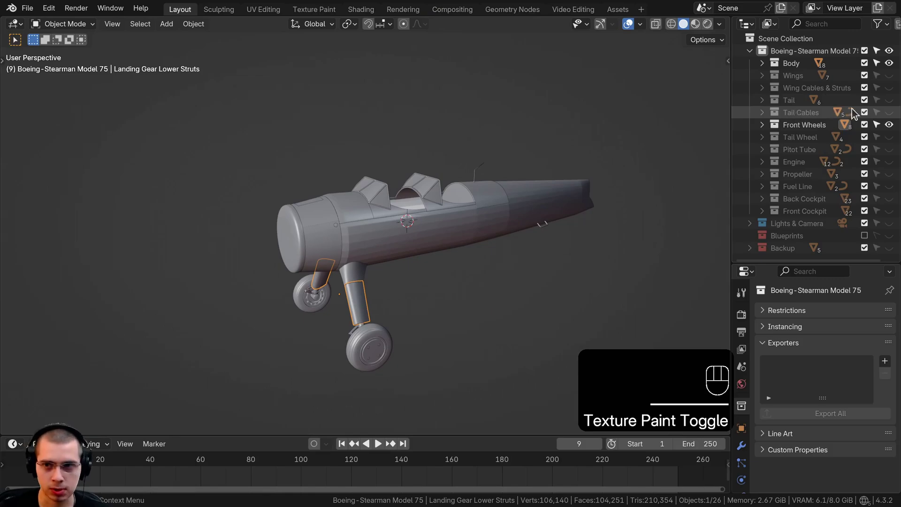
pyautogui.keyDown('ctrl'); pyautogui.click(889, 64); pyautogui.keyUp('ctrl')
pyautogui.keyDown('ctrl'); pyautogui.click(889, 64); pyautogui.keyUp('ctrl')
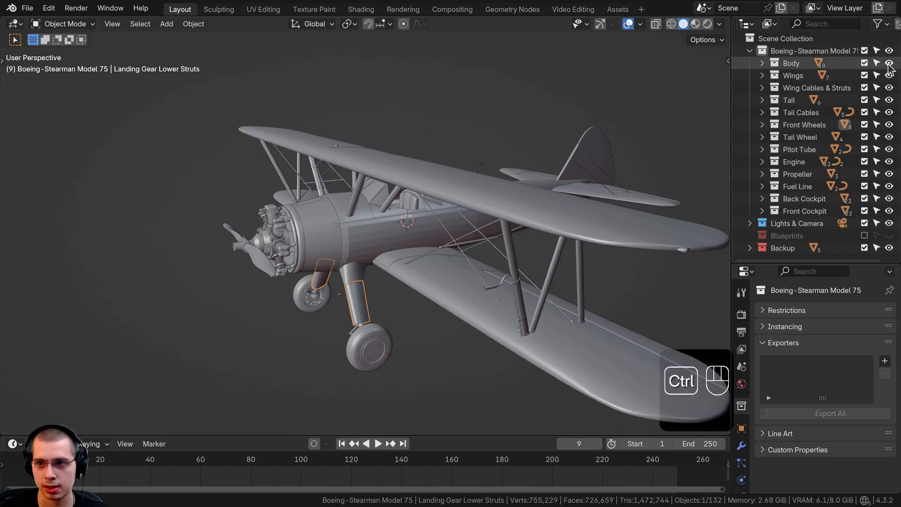
pyautogui.keyDown('ctrl'); pyautogui.click(889, 64); pyautogui.keyUp('ctrl')
pyautogui.keyDown('ctrl'); pyautogui.click(889, 64); pyautogui.keyUp('ctrl')
pyautogui.scroll(-2, 447, 238)
pyautogui.moveTo(446, 237); pyautogui.dragTo(525, 233, button='middle')
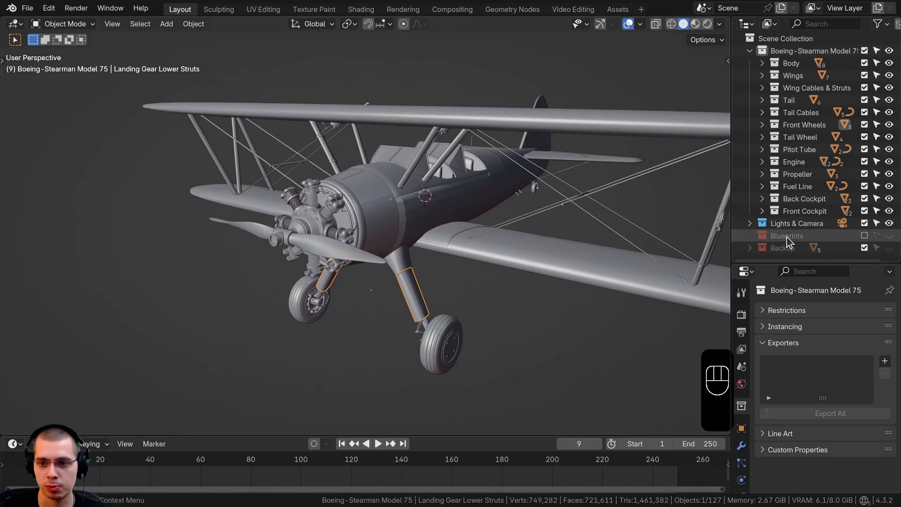
# - Exclude the Backup collection from the view layer
pyautogui.click(787, 237)
pyautogui.click(783, 247)
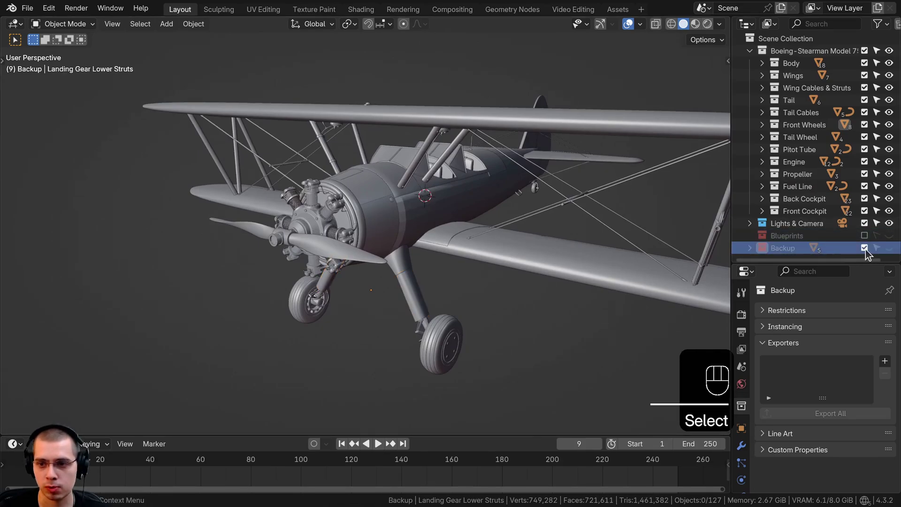
pyautogui.click(865, 248)
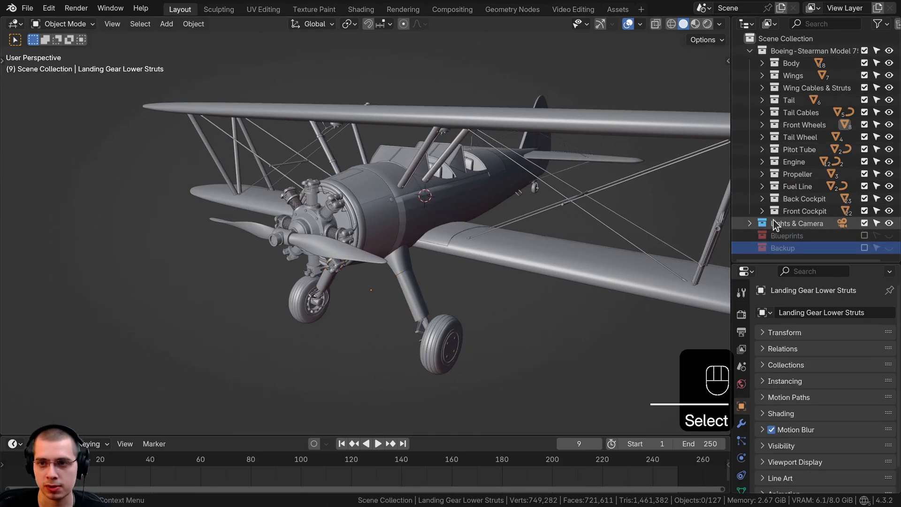
# - Save the Blender file and switch the viewport to Rendered shading
pyautogui.scroll(-4, 420, 285)
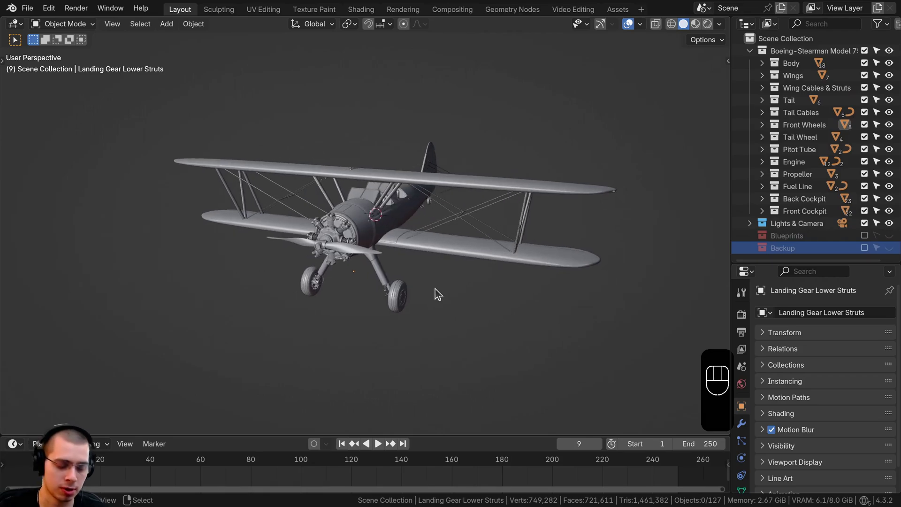
pyautogui.hotkey('ctrl', 's')
pyautogui.press('z')
pyautogui.click(387, 273)
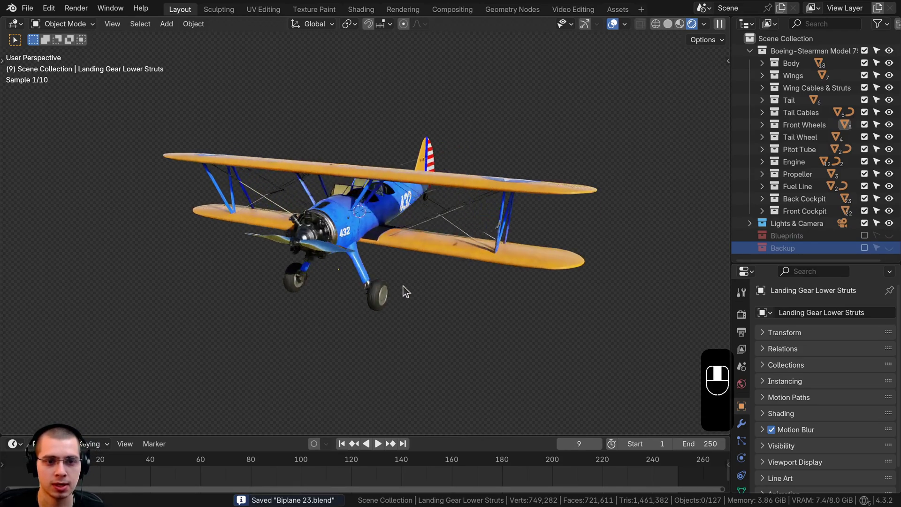
# - Examine the rendered airplane from the front, sides and rear, checking the materials on its body, wings, tail and landing gear
pyautogui.moveTo(404, 291); pyautogui.dragTo(347, 280, button='middle')
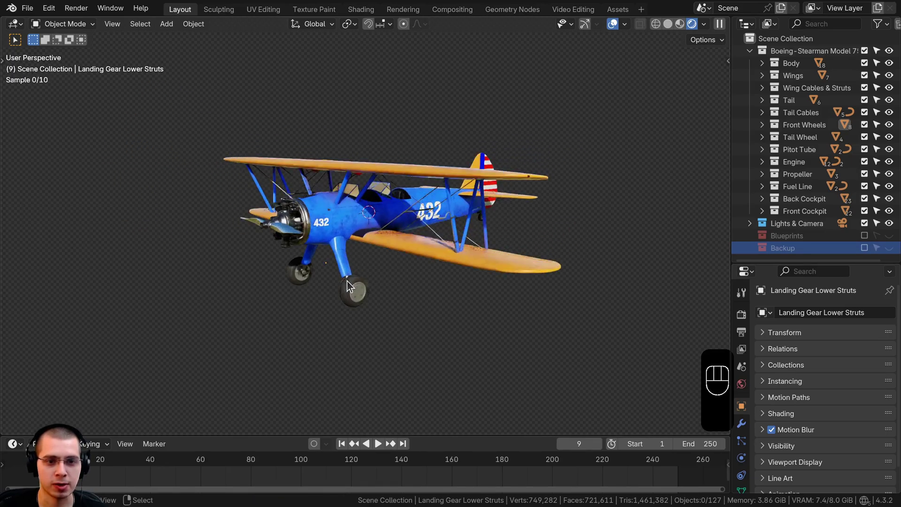
pyautogui.scroll(6, 244, 187)
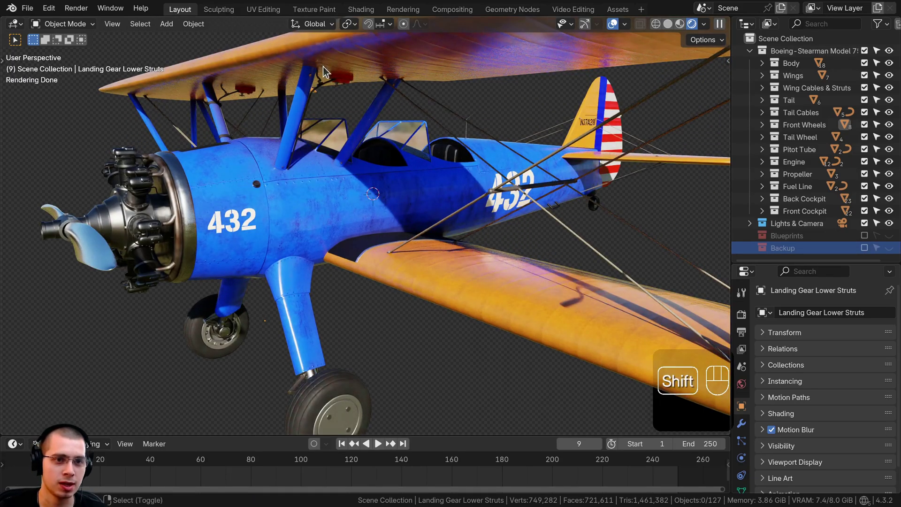
pyautogui.moveTo(323, 67); pyautogui.dragTo(186, 249, button='middle')
pyautogui.keyDown('shift'); pyautogui.moveTo(186, 249); pyautogui.dragTo(357, 300, button='middle'); pyautogui.keyUp('shift')
pyautogui.scroll(-3, 447, 232)
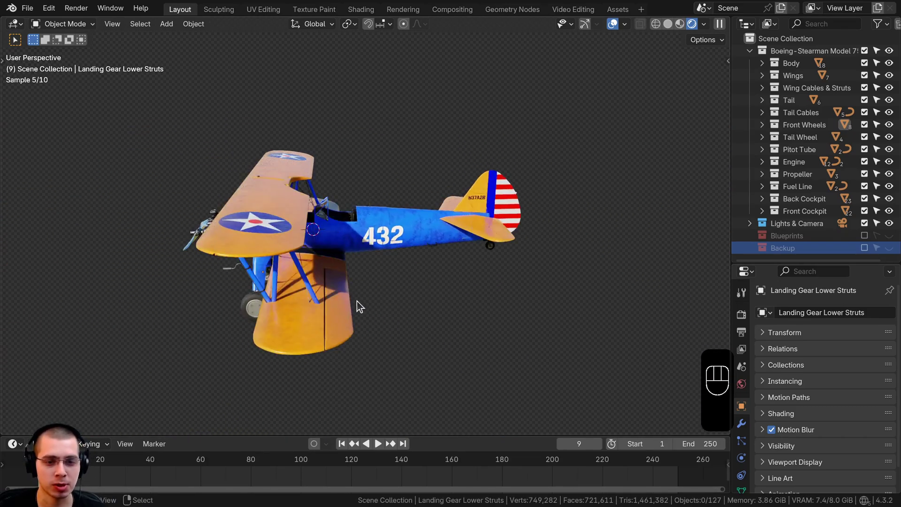
pyautogui.moveTo(563, 256); pyautogui.dragTo(515, 236, button='middle')
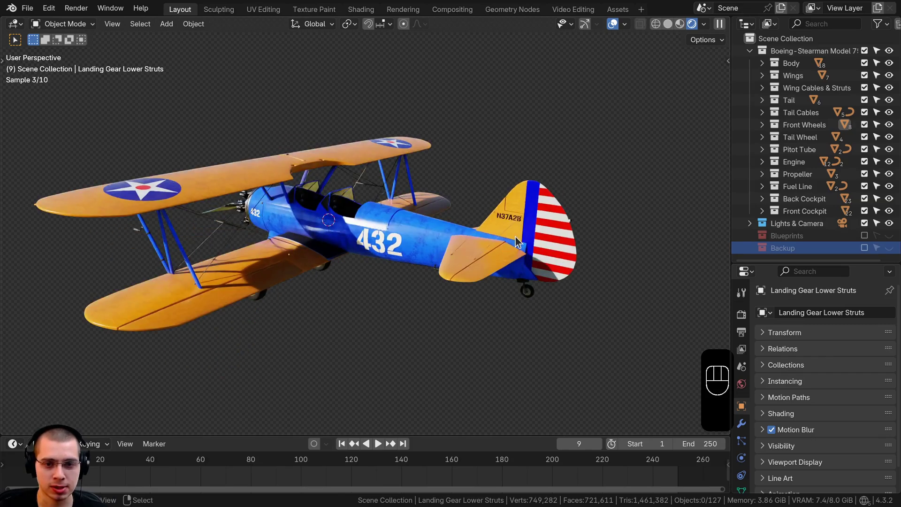
pyautogui.moveTo(266, 271); pyautogui.dragTo(352, 270, button='middle')
pyautogui.keyDown('shift'); pyautogui.moveTo(352, 270); pyautogui.dragTo(417, 227, button='middle'); pyautogui.keyUp('shift')
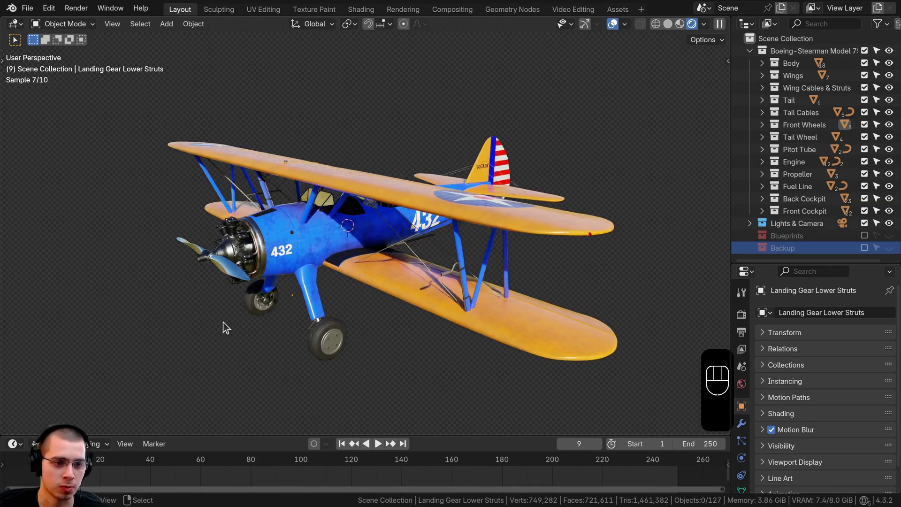
pyautogui.moveTo(270, 222); pyautogui.dragTo(384, 151, button='middle')
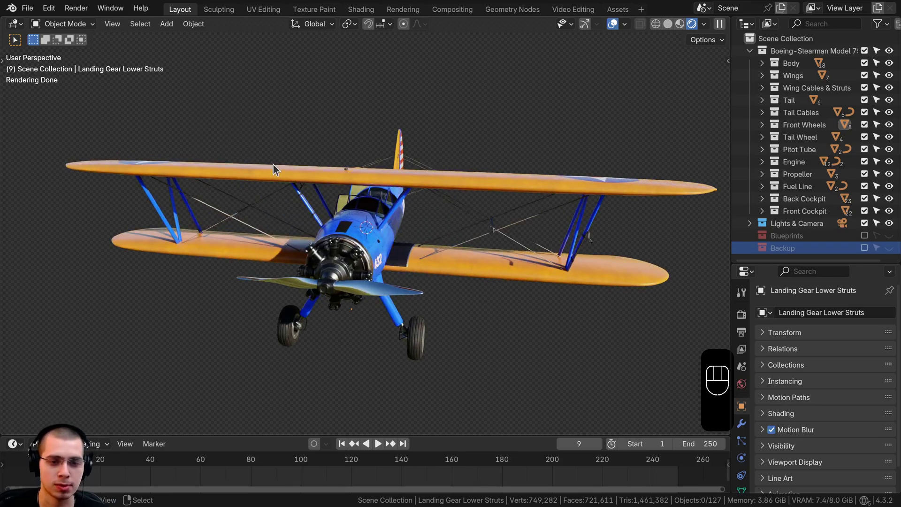
pyautogui.moveTo(400, 200); pyautogui.dragTo(390, 247, button='middle')
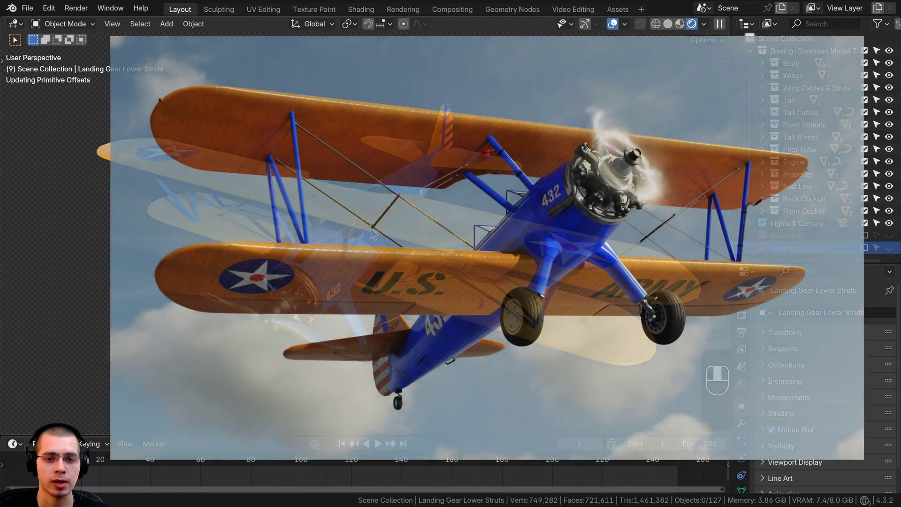